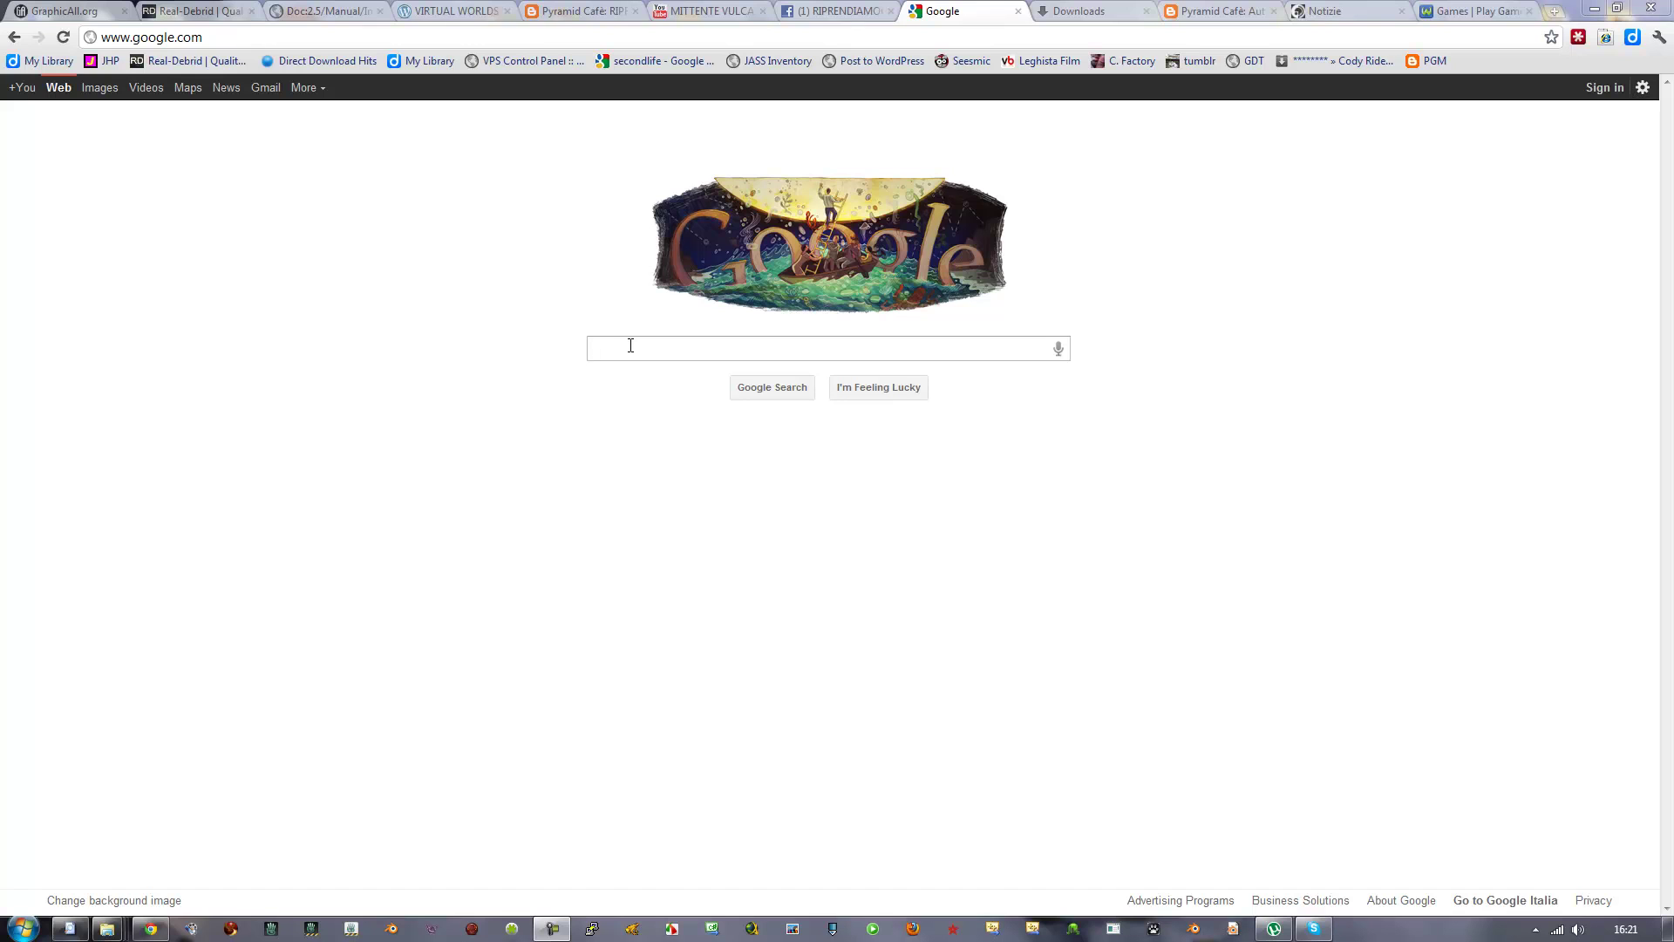
Step: Search Google for 'graphicall blender' and open the GraphicAll.org site from the results
text(graphicall)
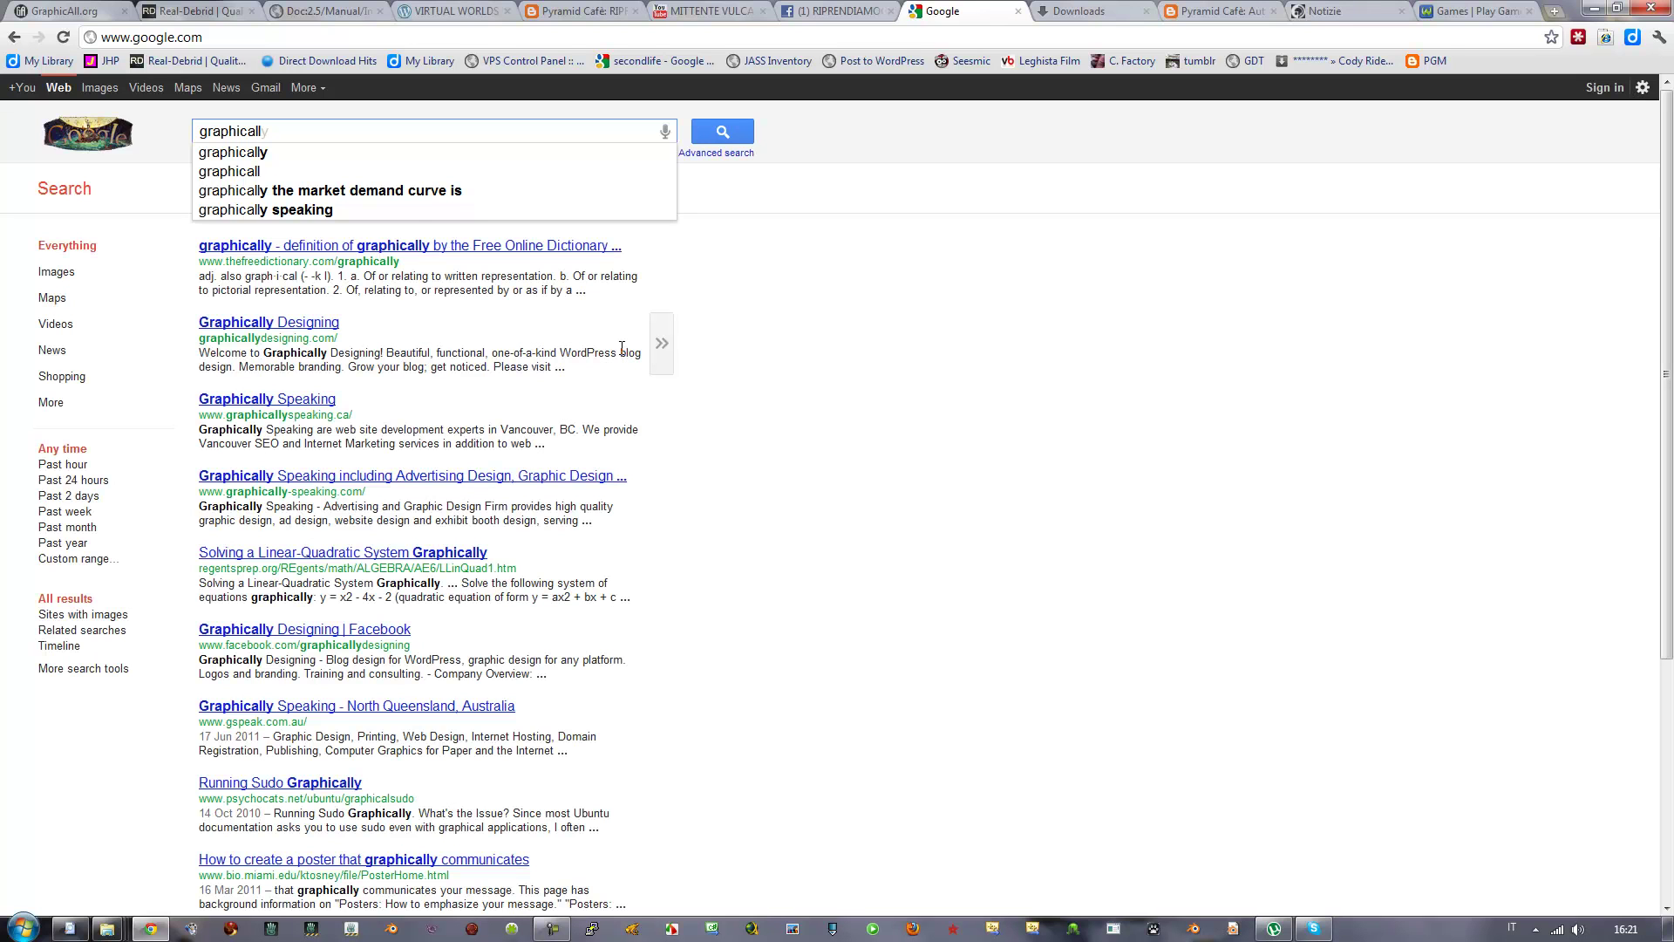
text( blender)
key(Return)
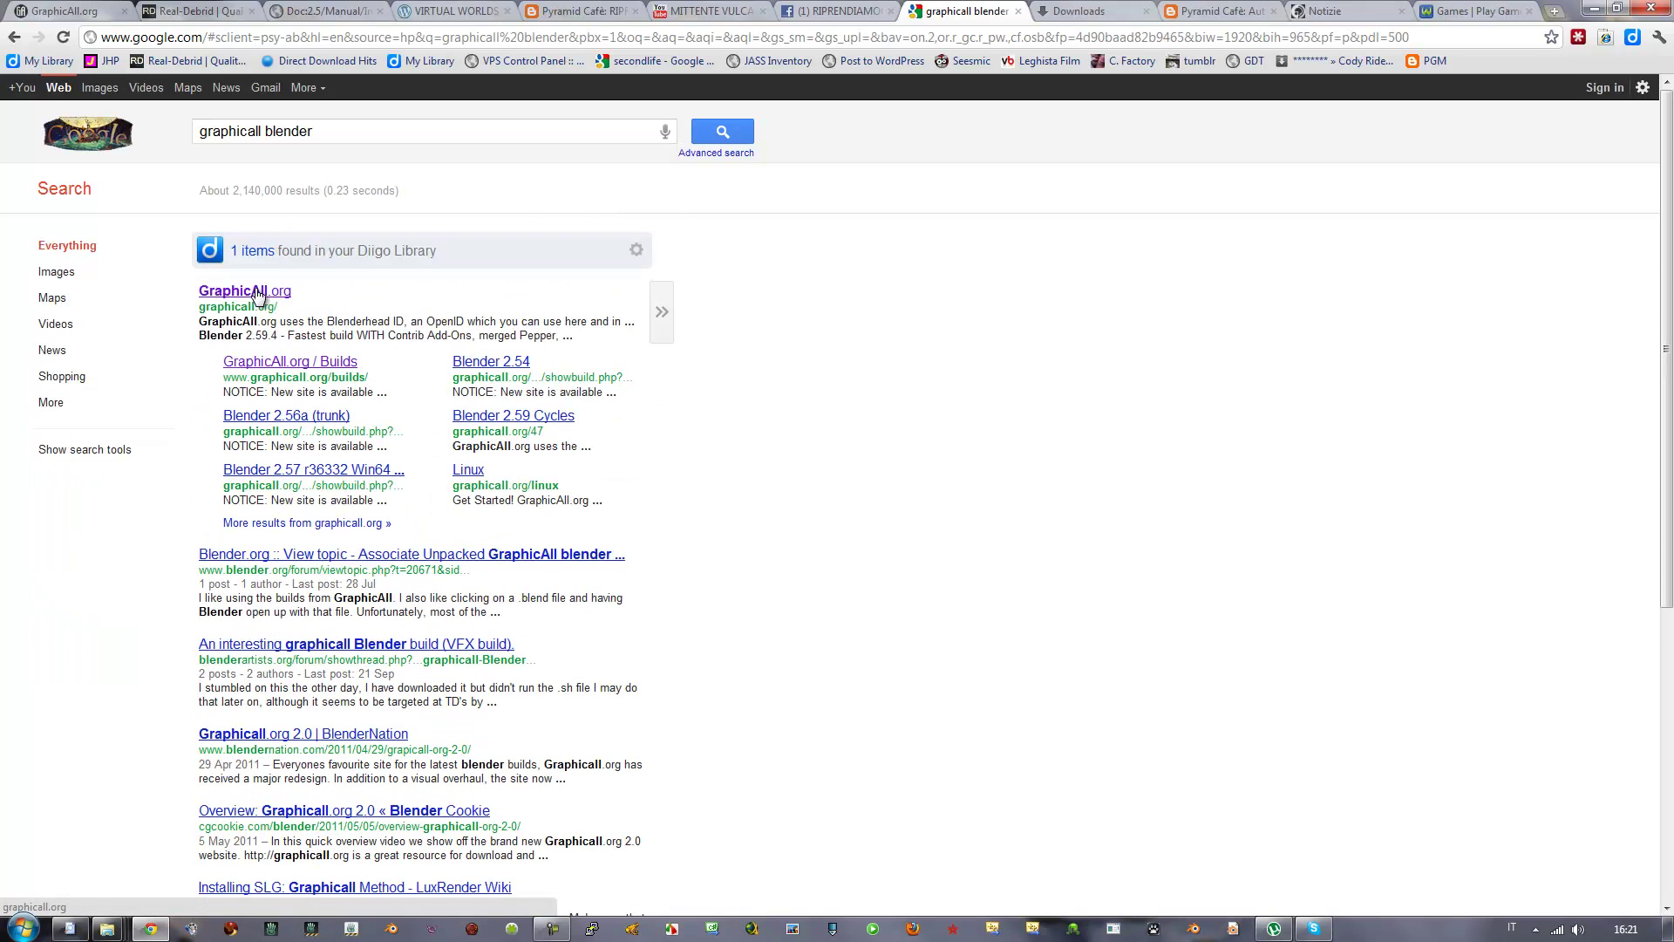
click(256, 294)
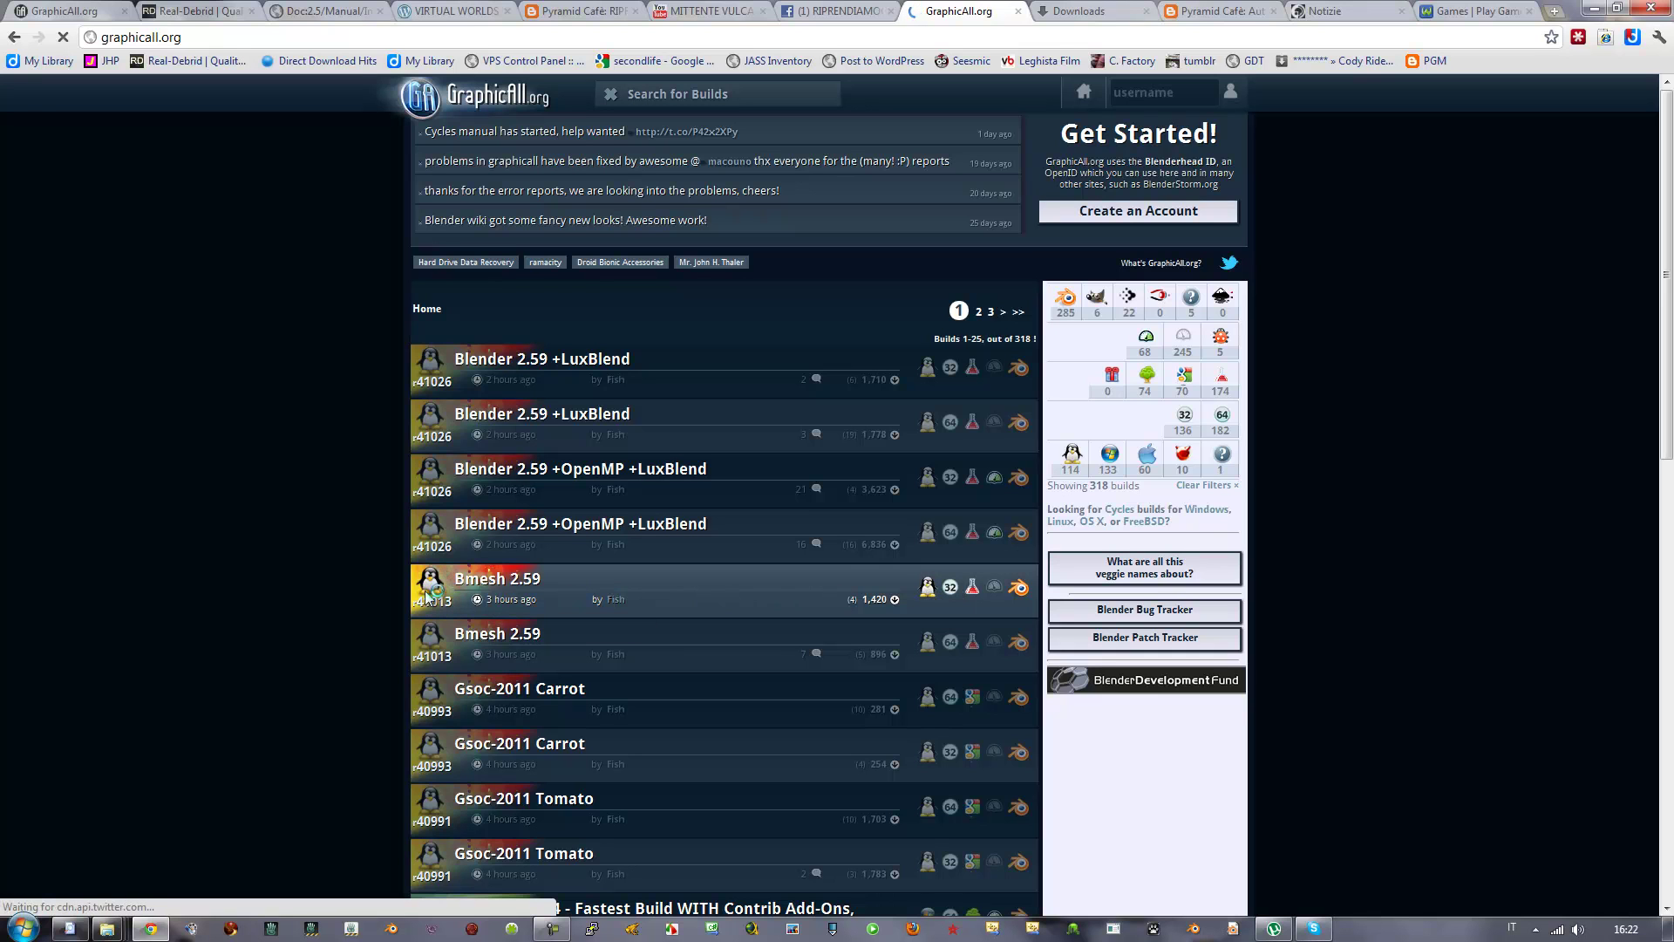
Step: Scroll down the GraphicAll.org build list to the Bmesh 2.59.4 Win32 entries
scroll(427, 593, down, 2)
scroll(425, 589, down, 2)
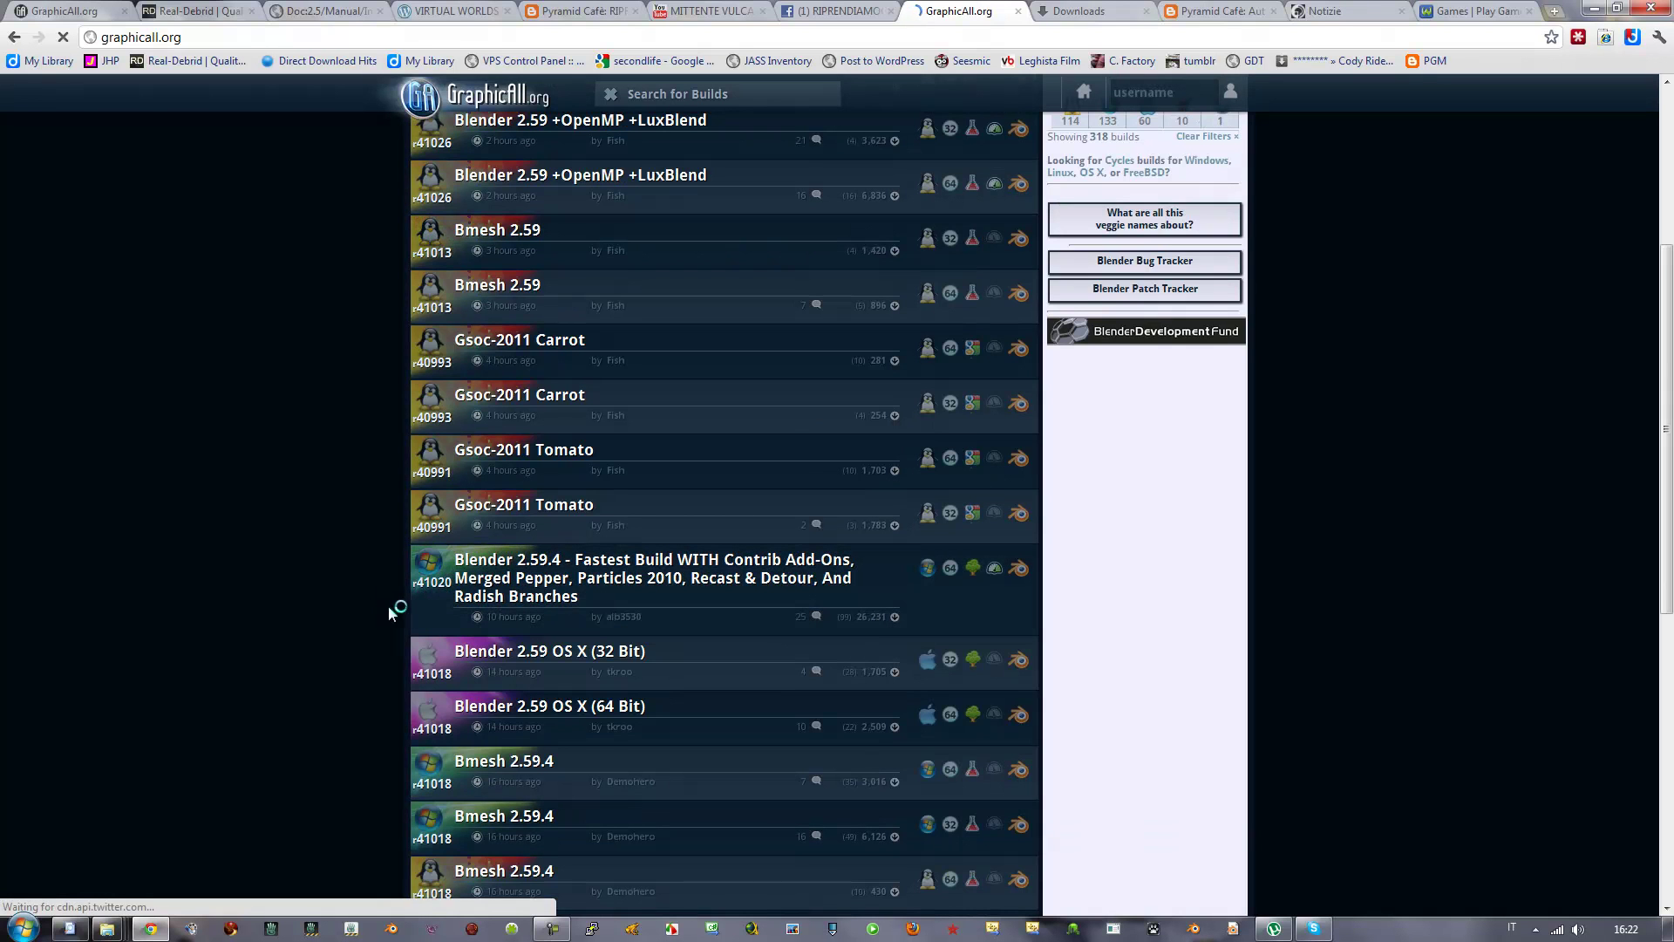
scroll(338, 605, down, 1)
scroll(336, 605, down, 1)
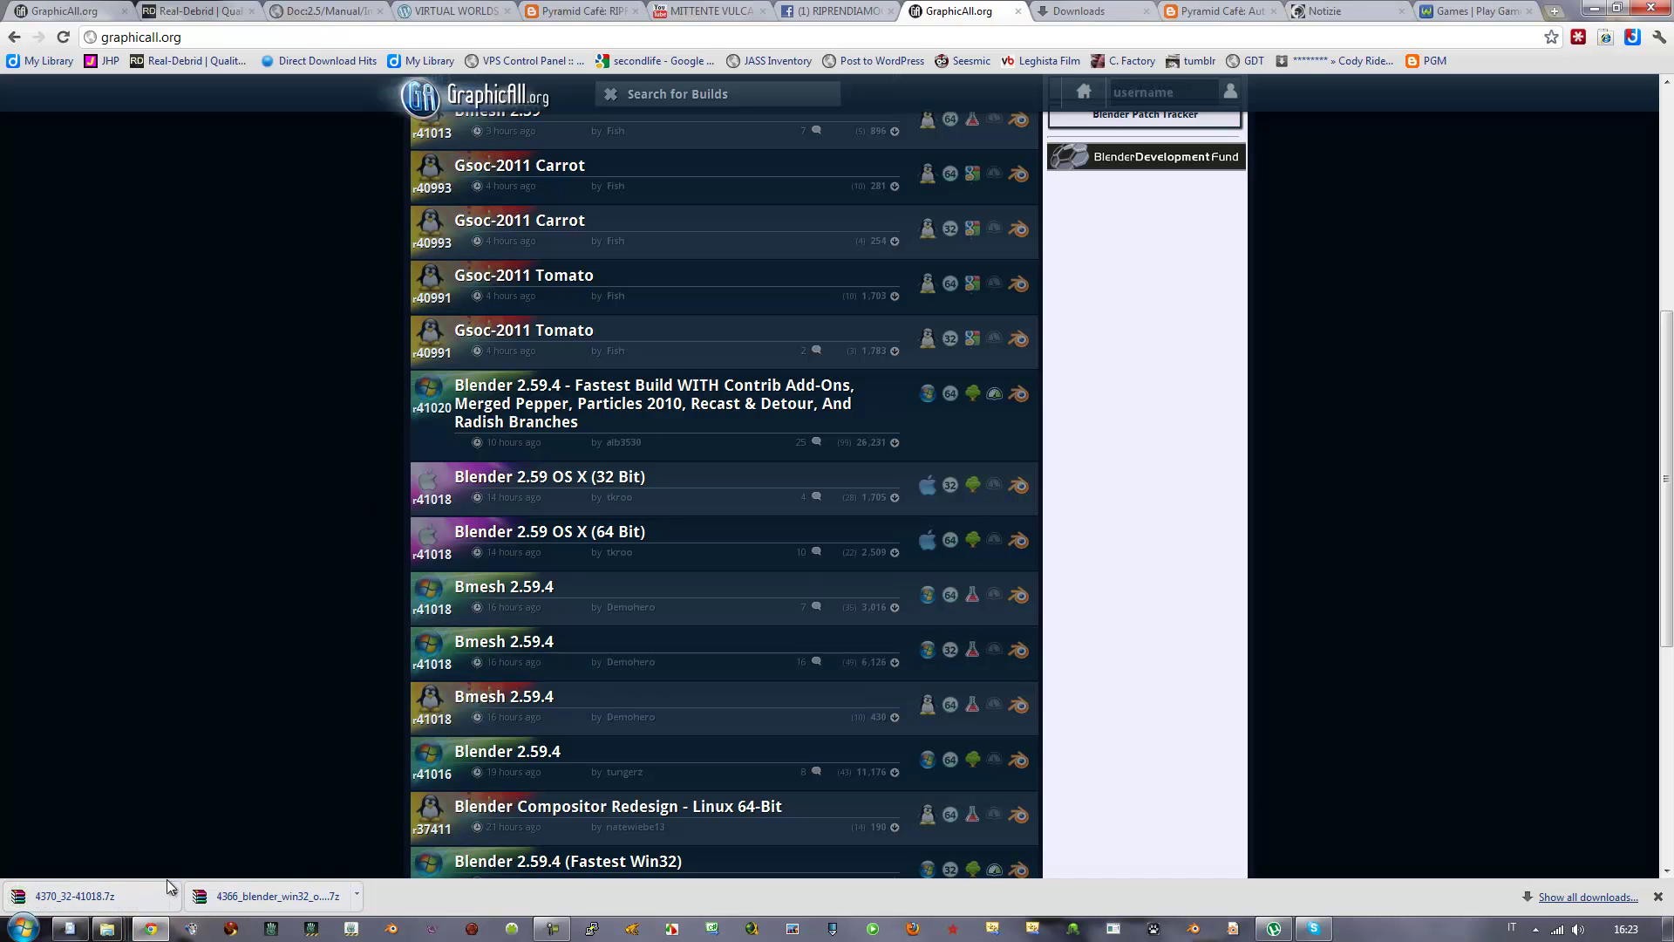
Step: Open the downloaded 4370_32-41018.7z archive in WinRAR
click(174, 893)
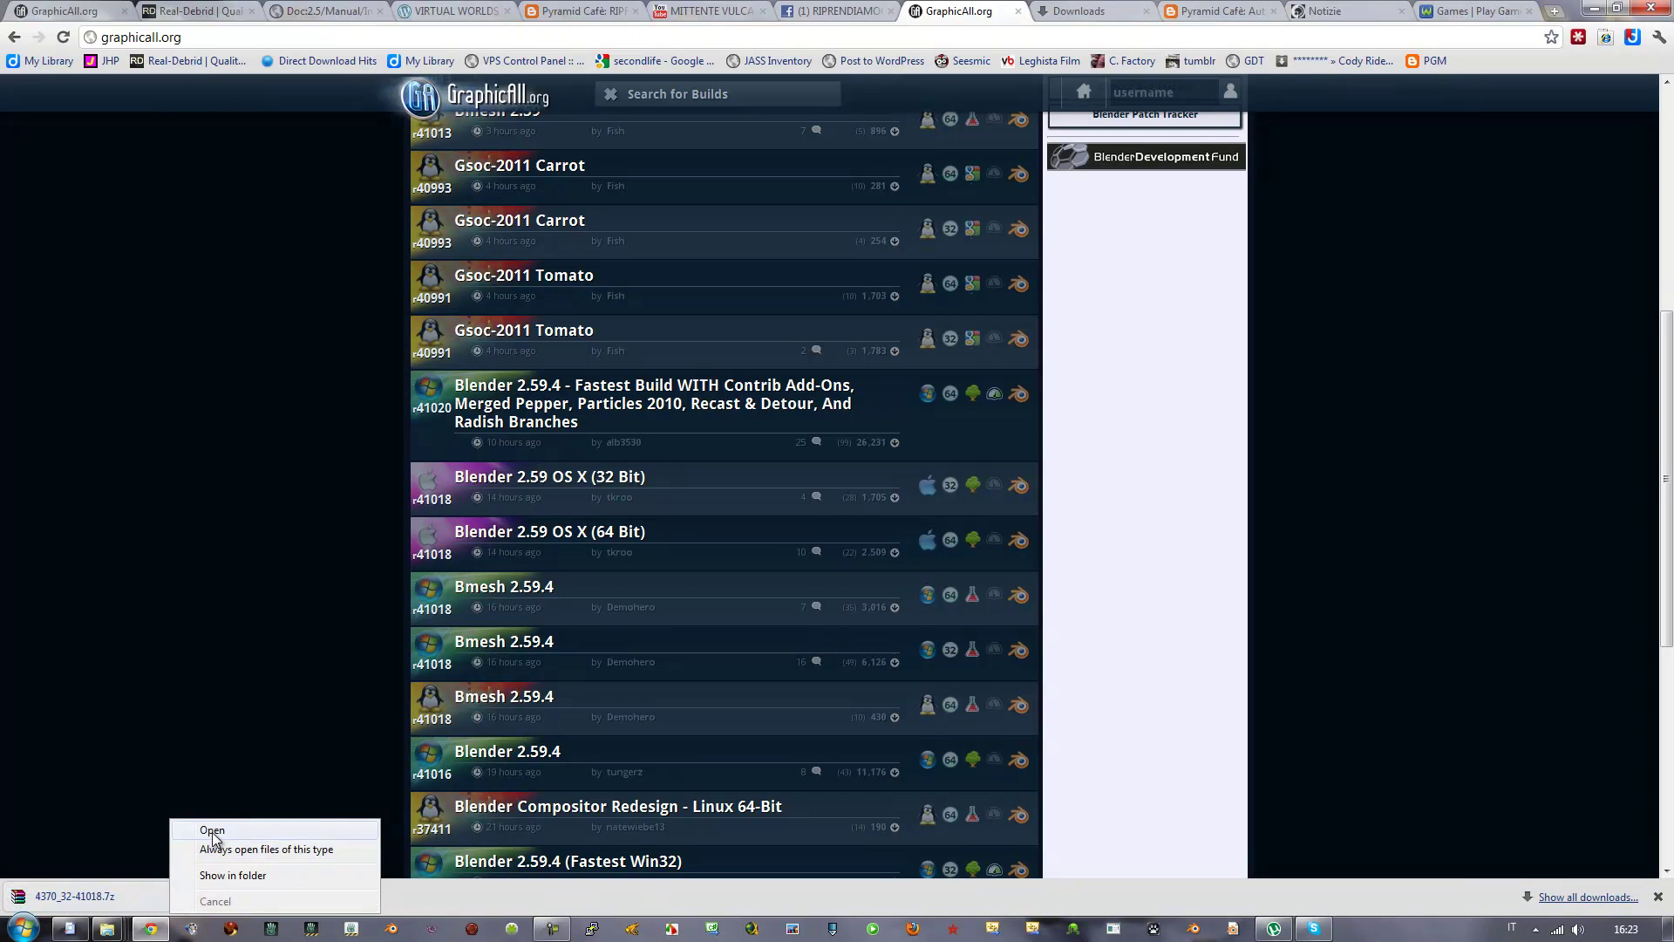
click(212, 830)
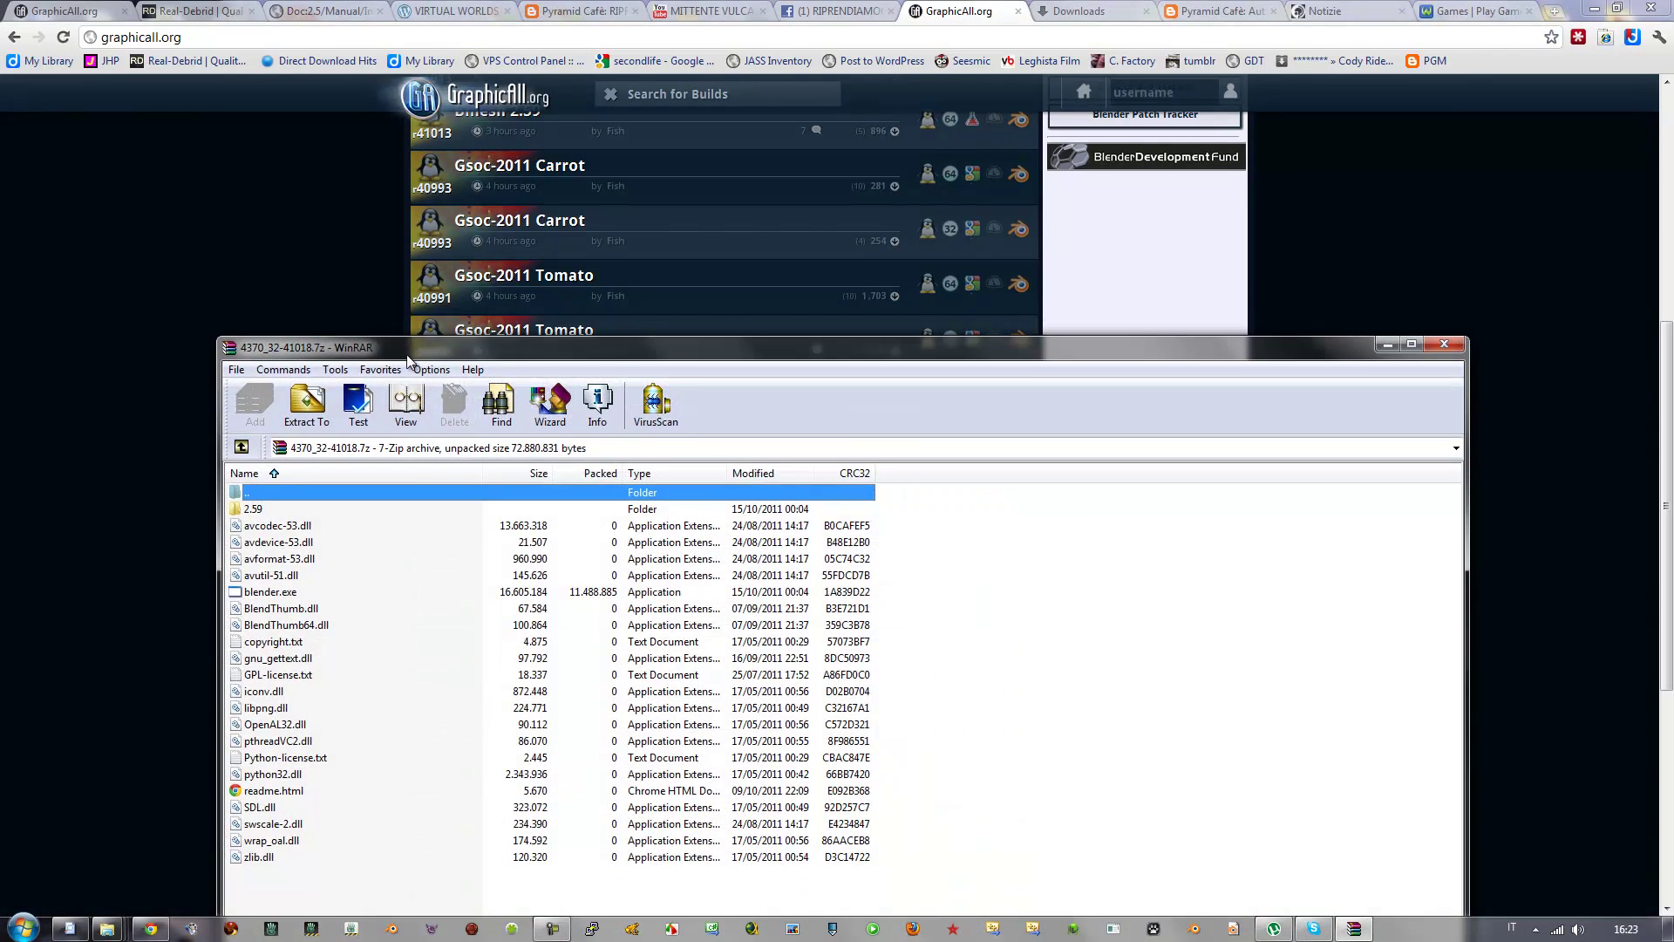
drag(538, 347, 434, 191)
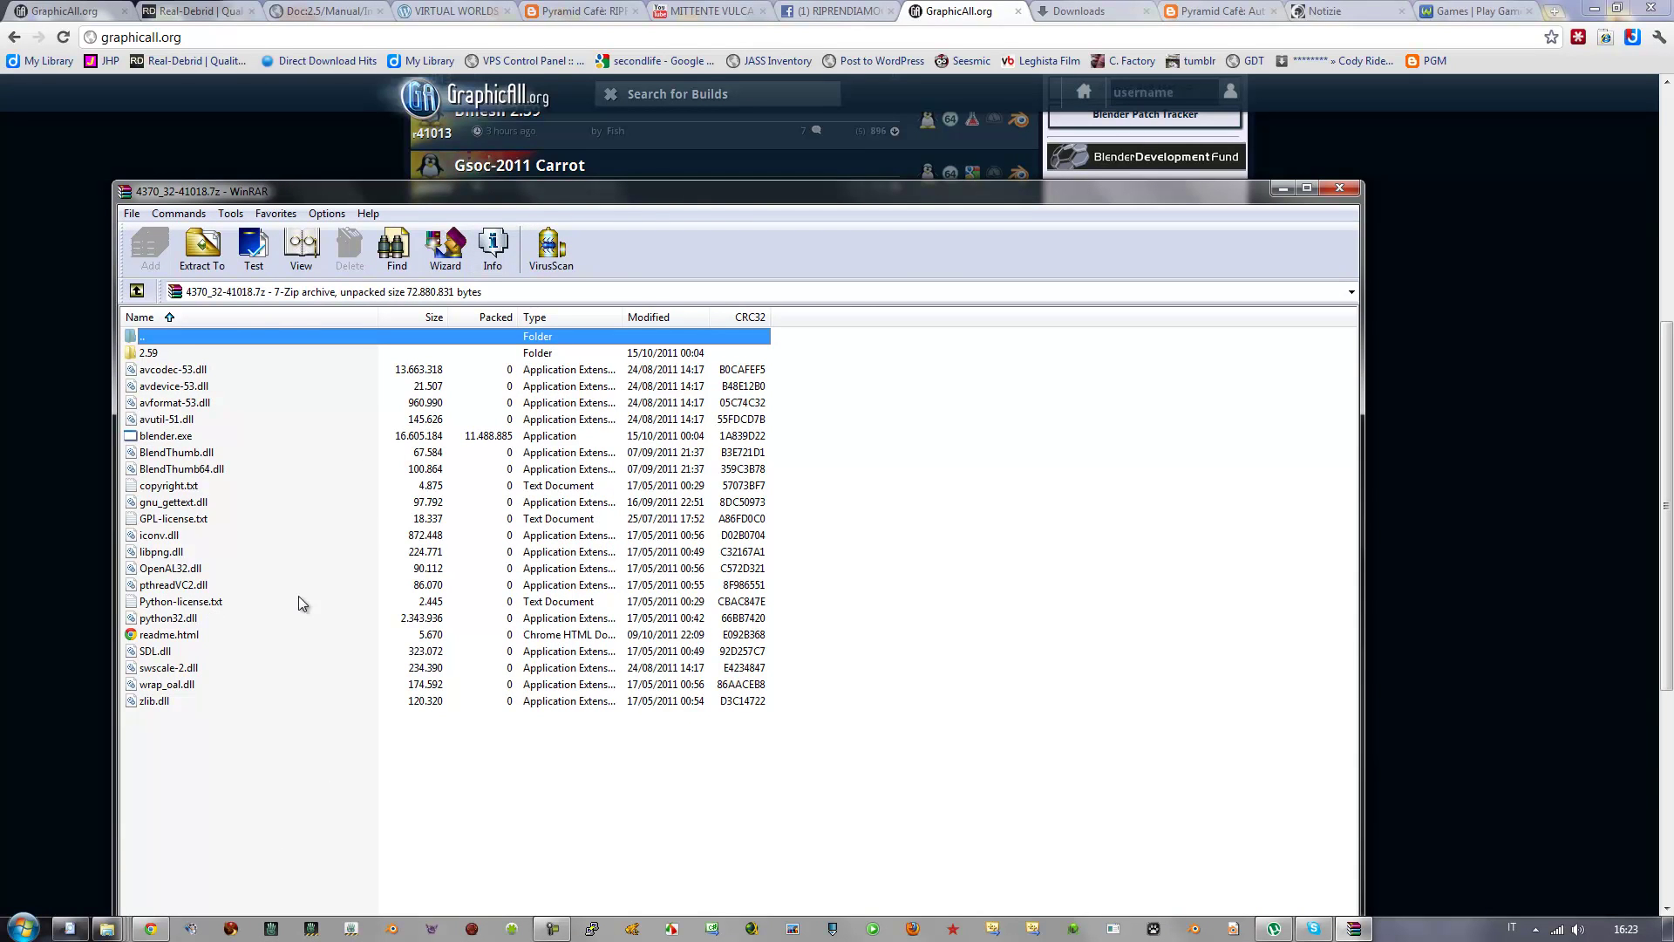
Step: Create a new desktop folder named 'BMESH 32 bit'
click(1594, 8)
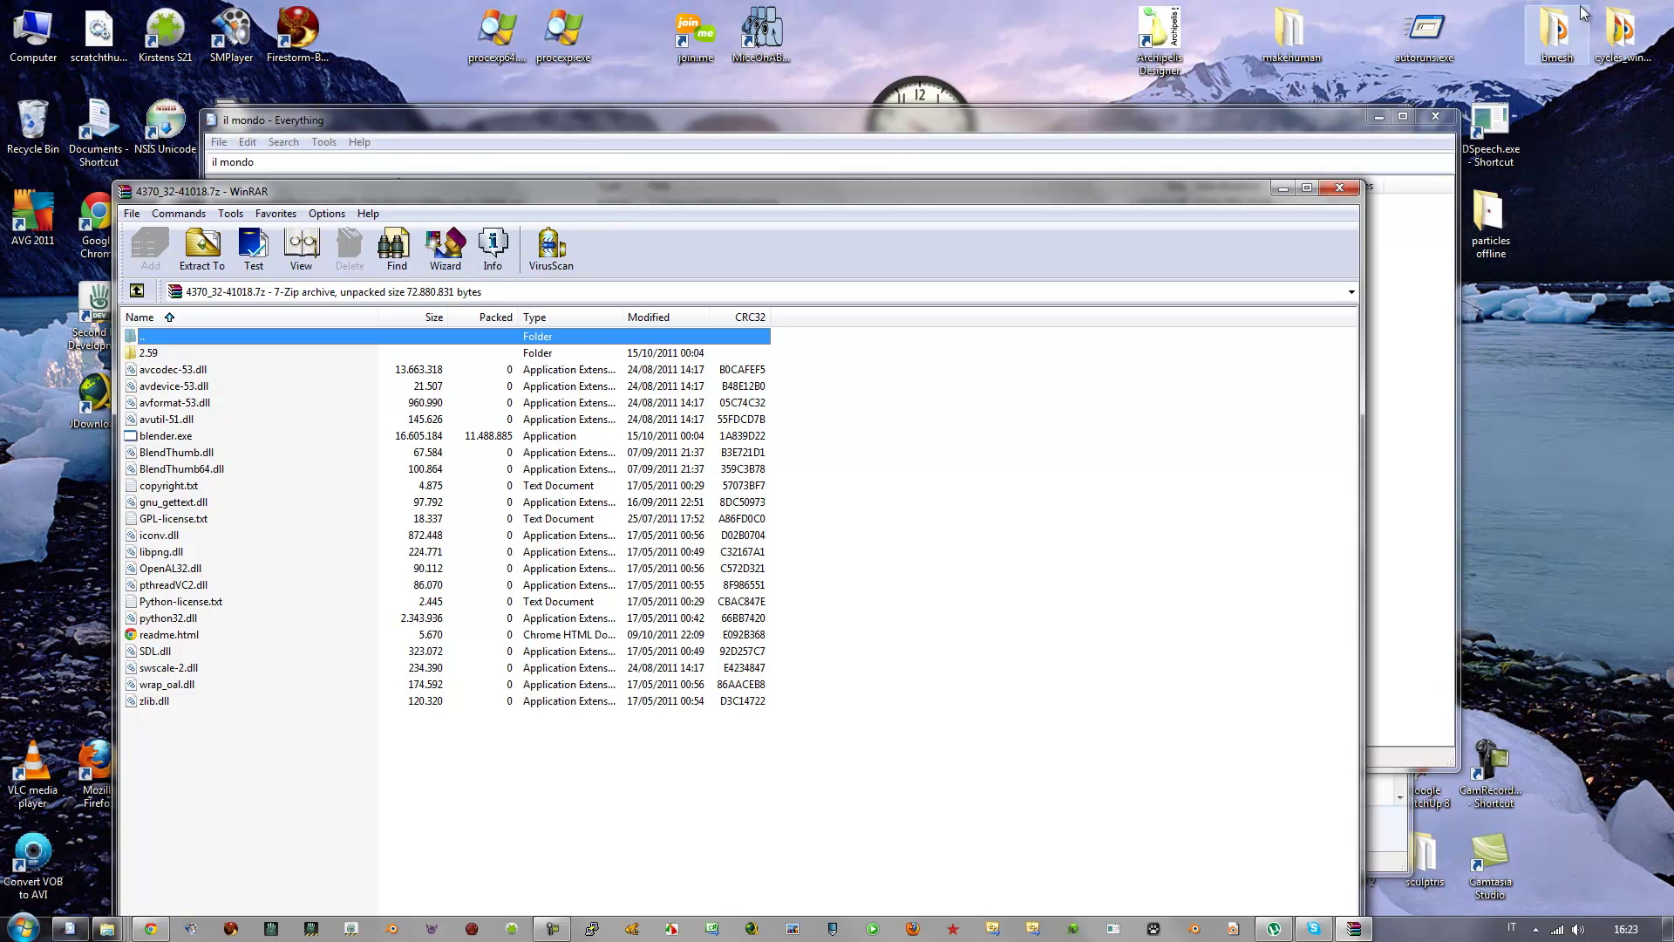
click(1577, 169)
right_click(1576, 170)
mouse_move(1508, 452)
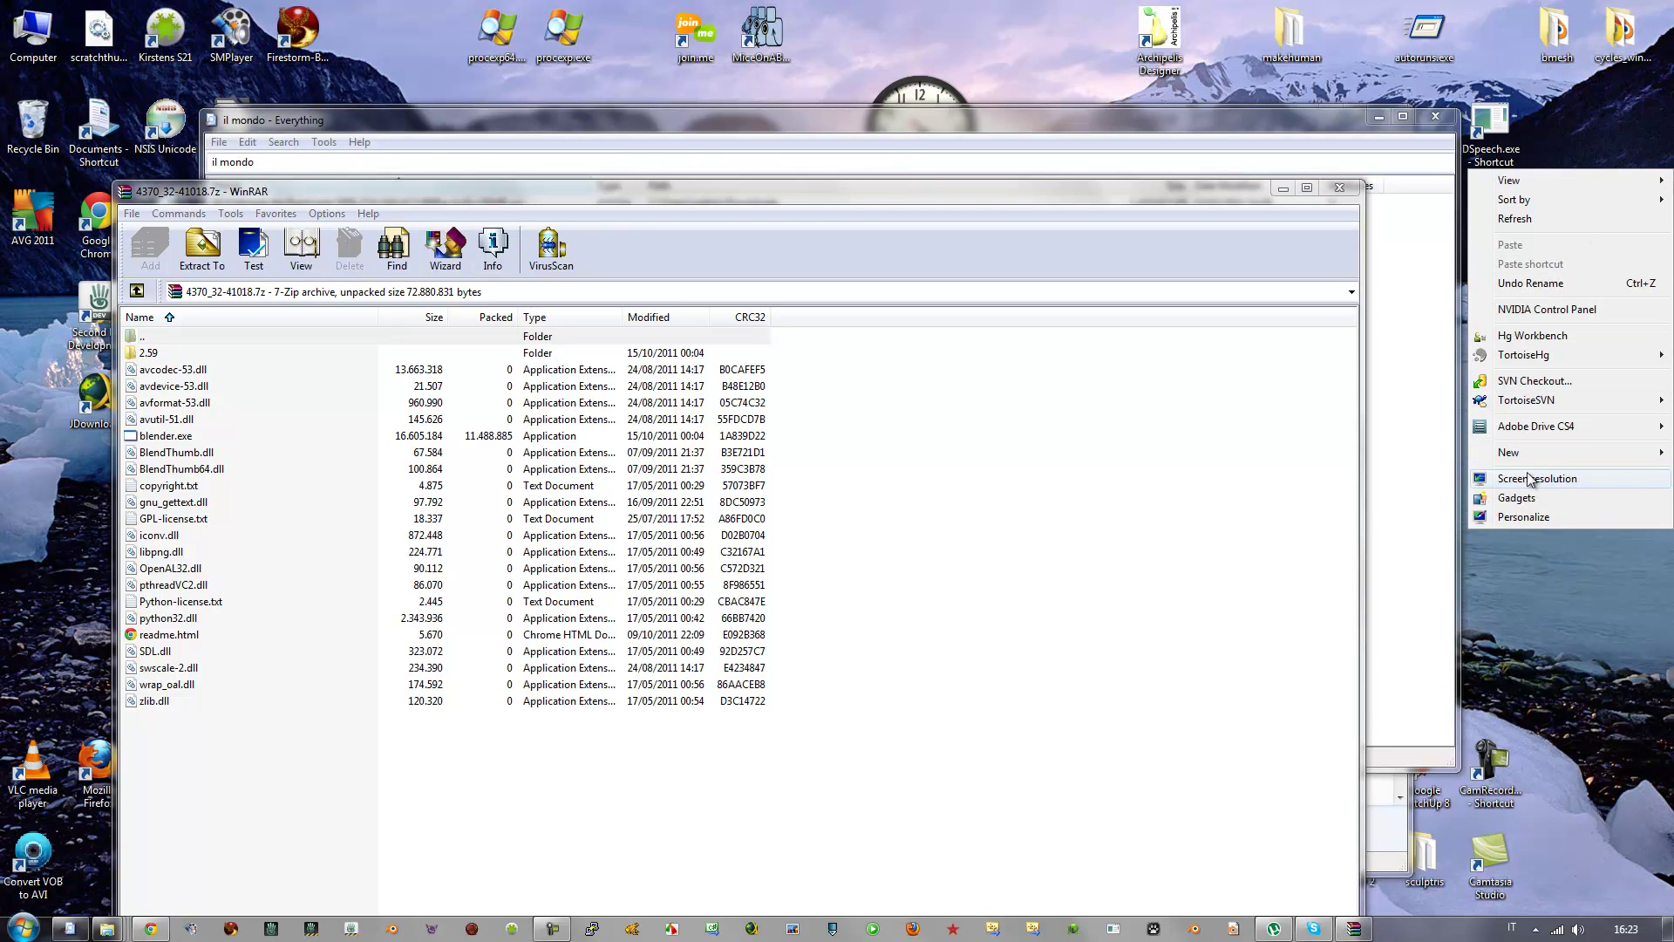
click(1386, 453)
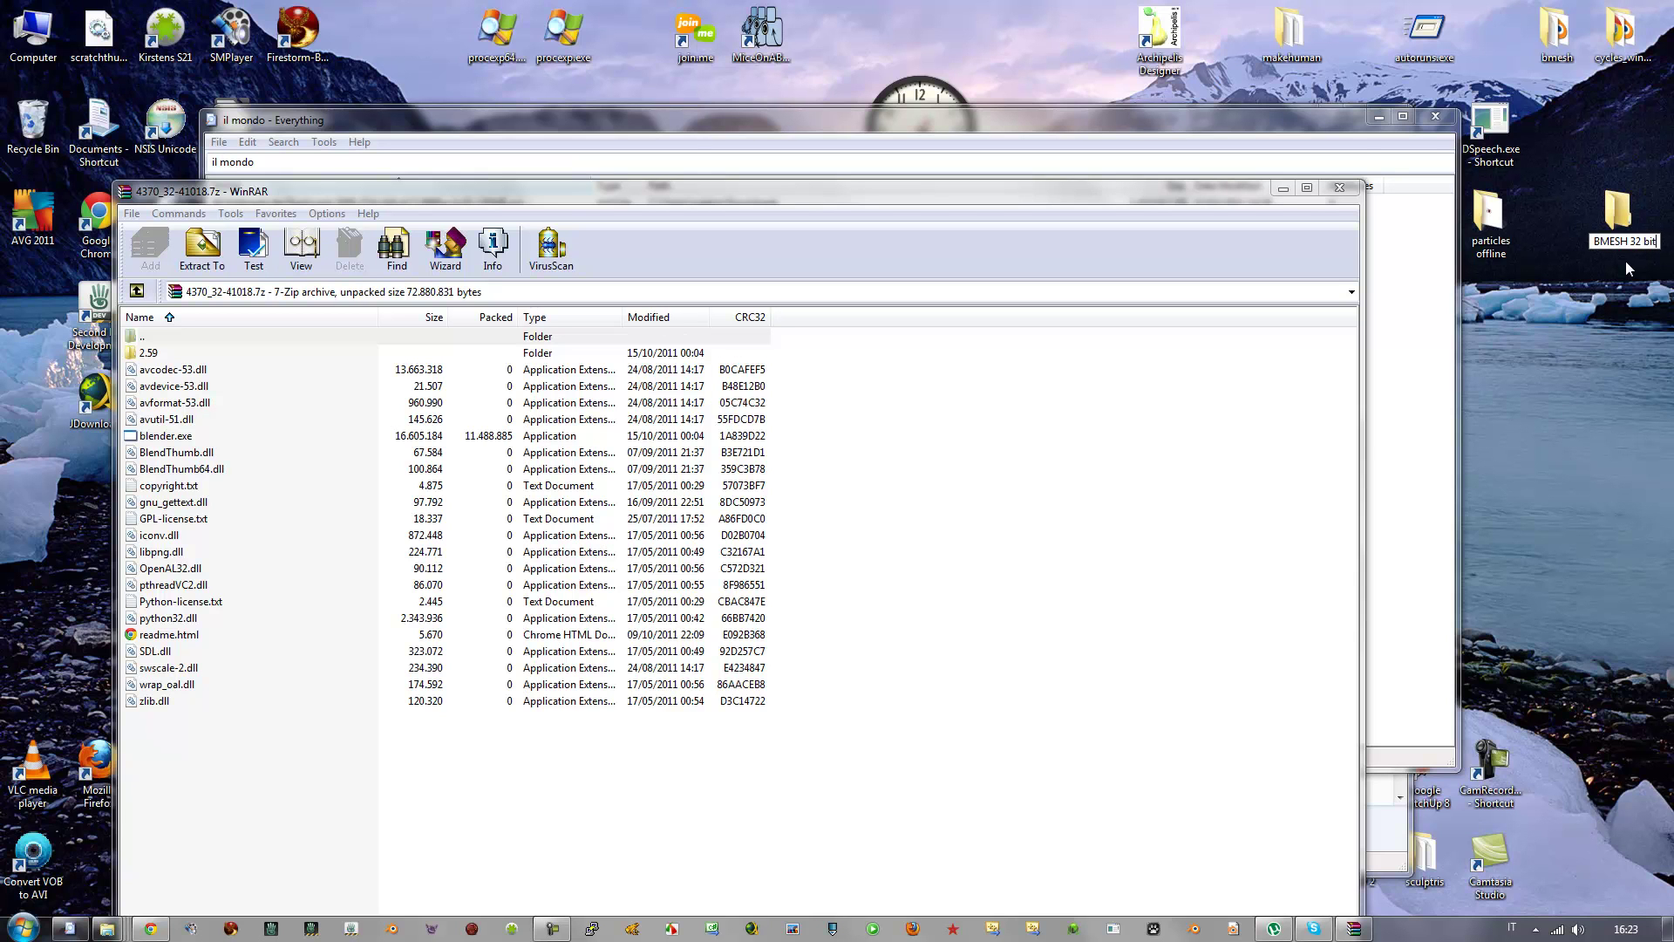
key(Return)
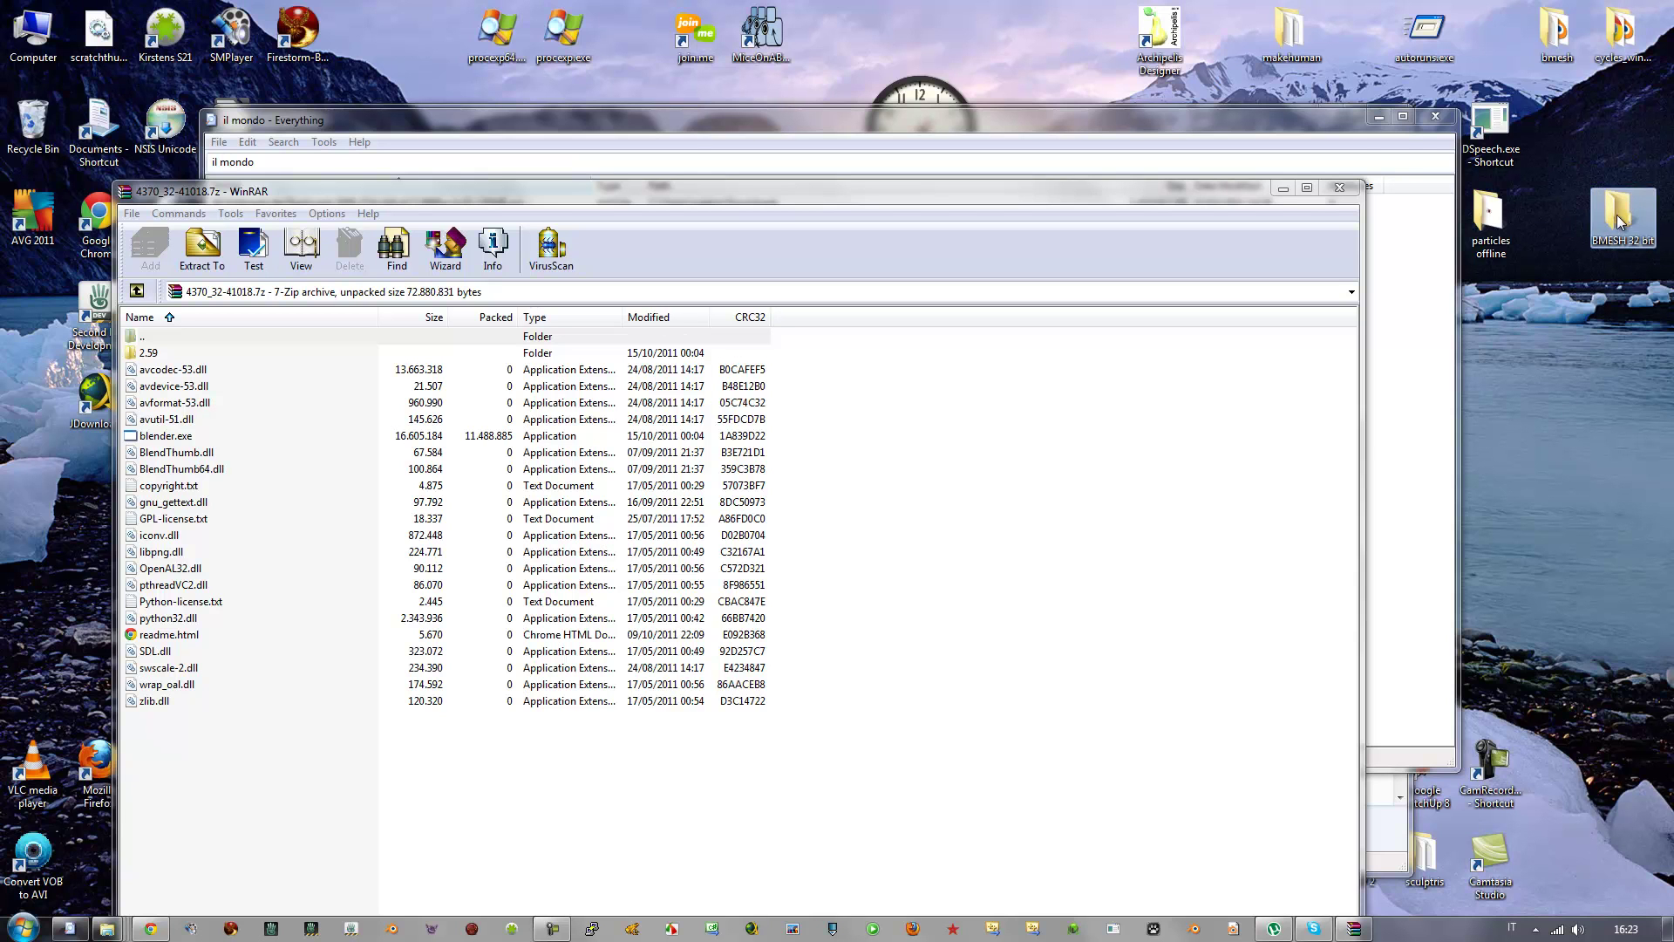
Step: Extract all archived Blender files from WinRAR into the BMESH 32 bit folder
double_click(1617, 223)
drag(837, 143, 1169, 80)
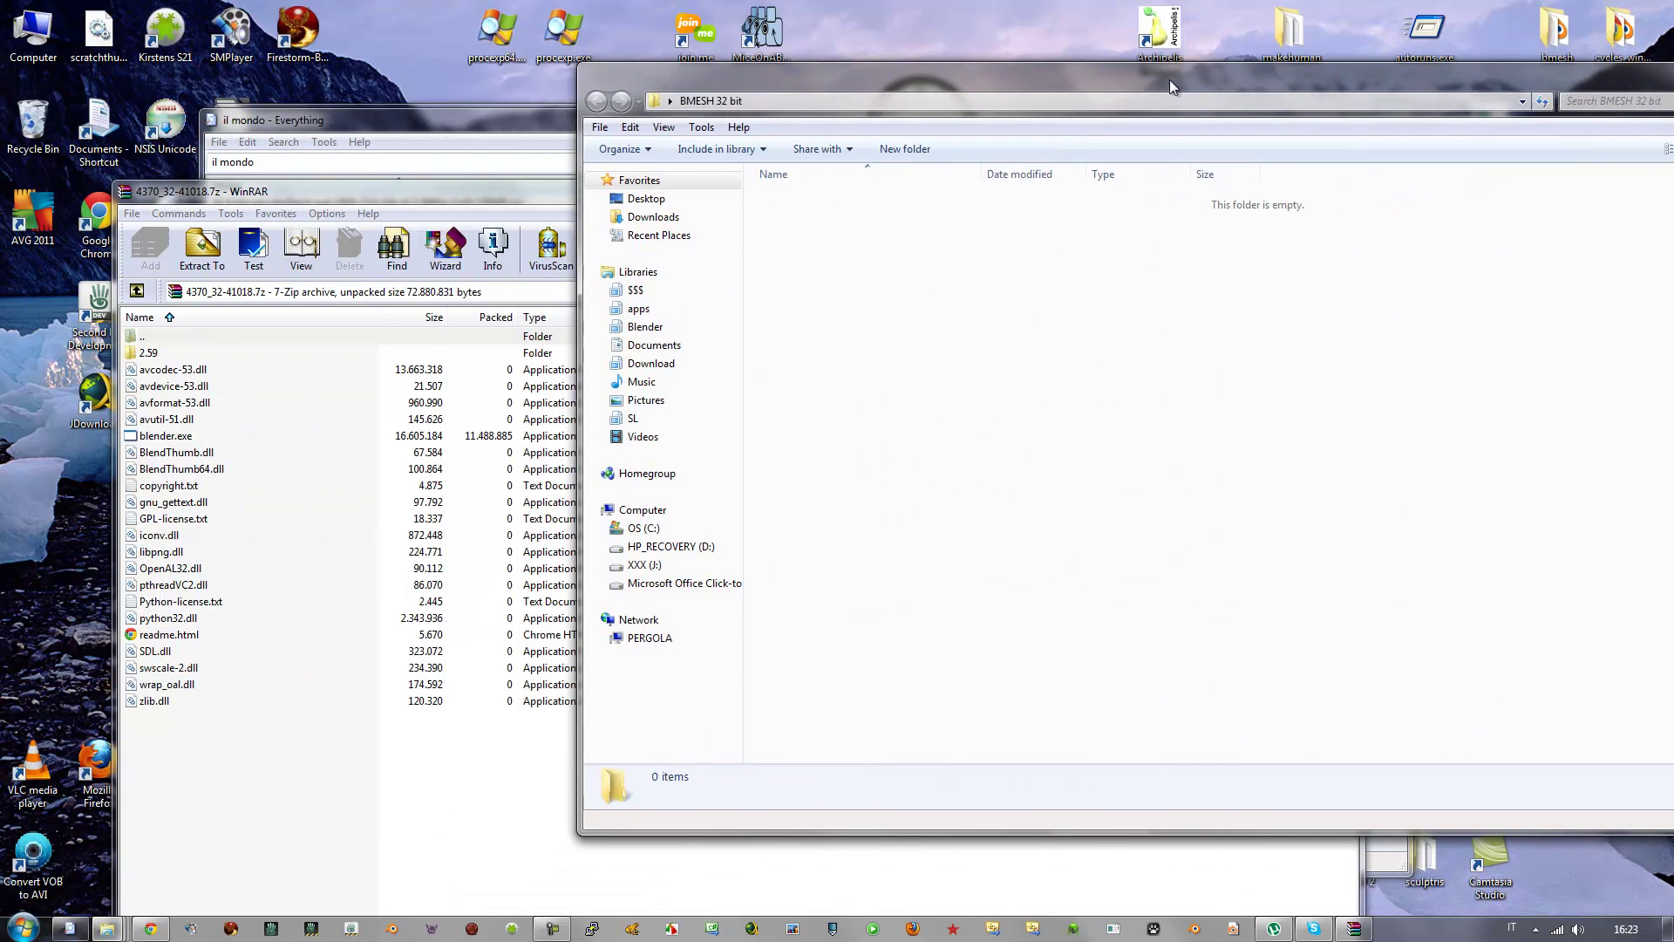
click(158, 353)
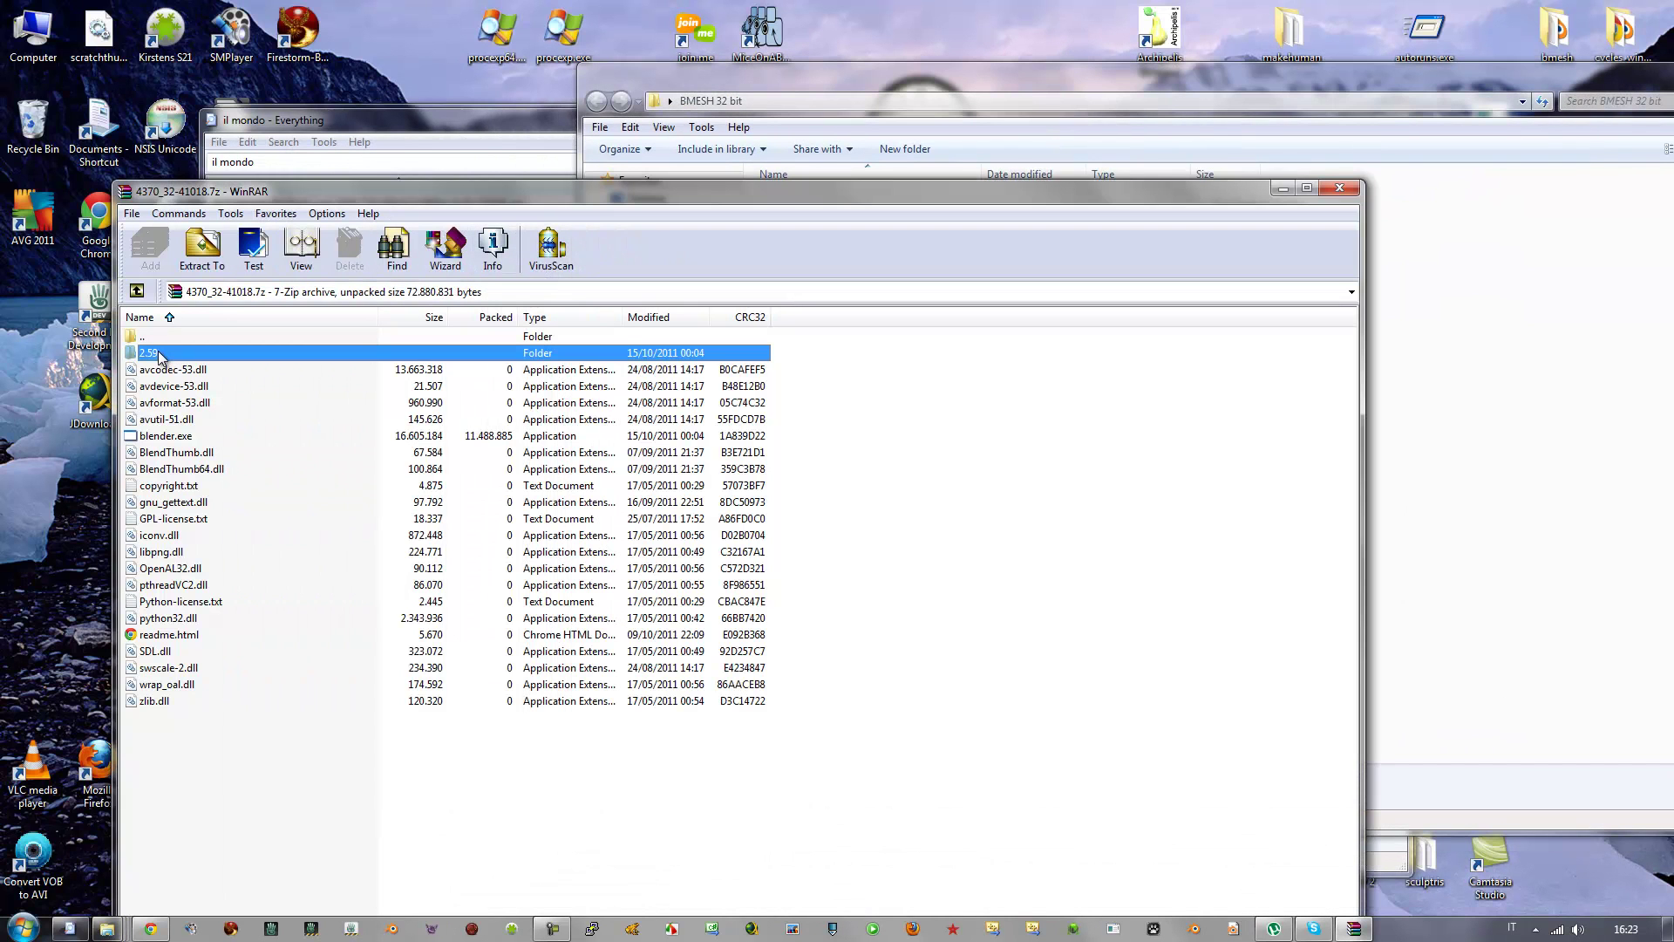
key(shift+Down)
key(shift+Down)
key(shift+Down)
key(shift+Down)
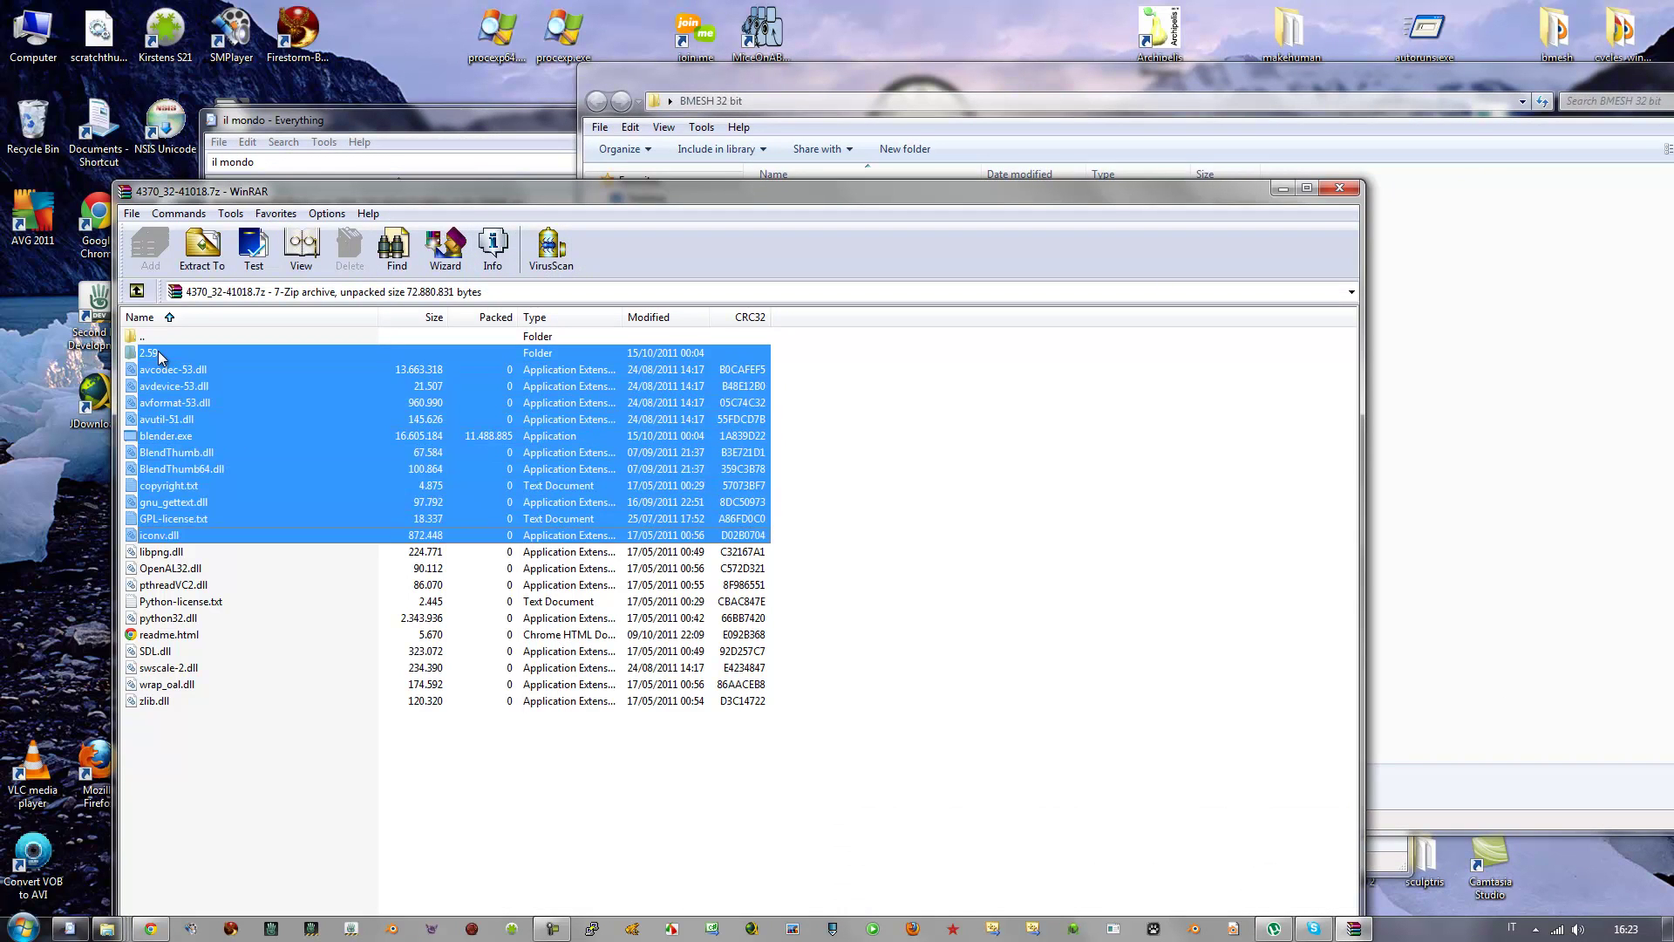
key(shift+Down)
key(shift+Down)
key(shift+Down)
drag(160, 356, 1485, 410)
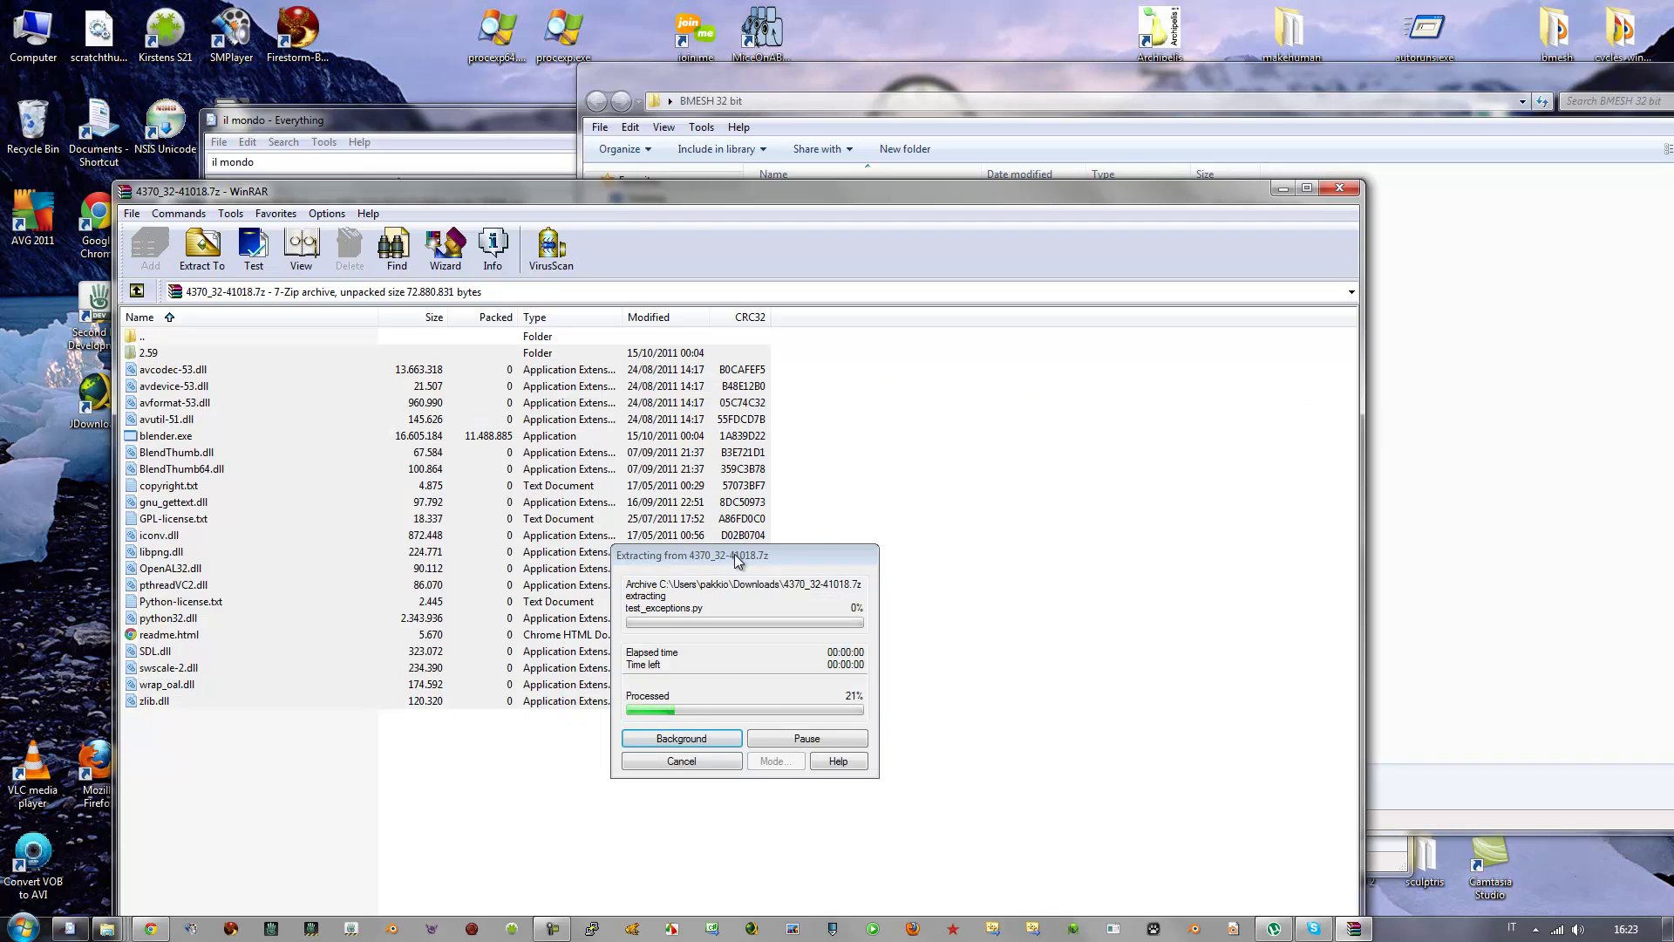
Step: Launch the extracted blender.exe from the BMESH 32 bit folder
drag(768, 562, 1062, 339)
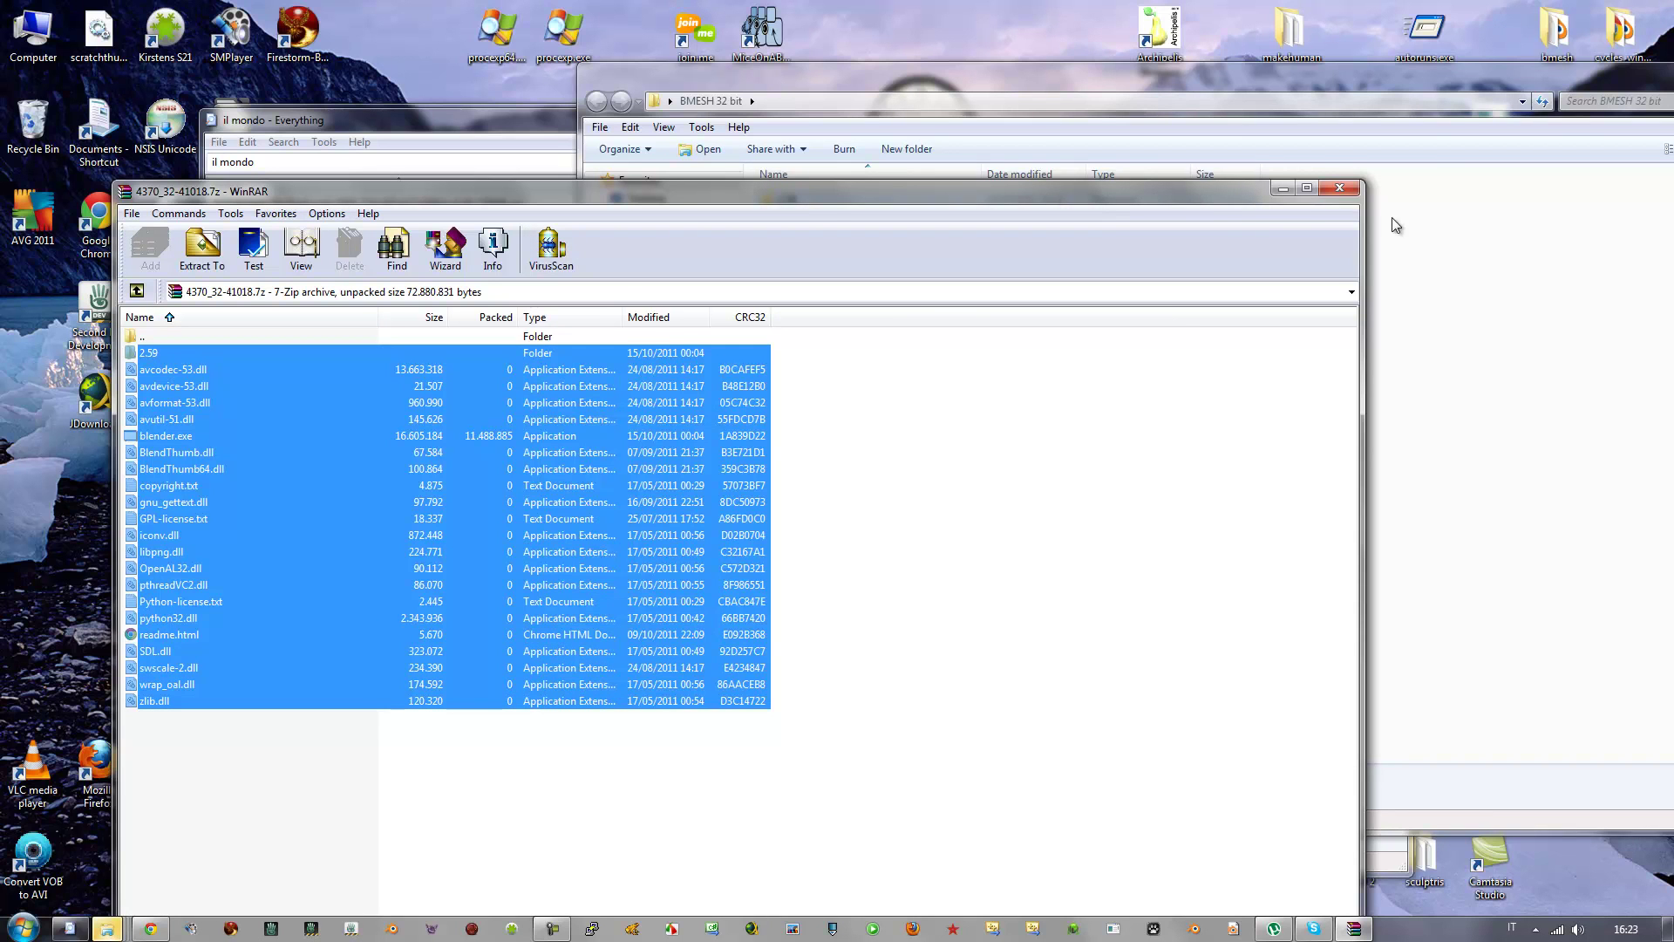
click(1452, 239)
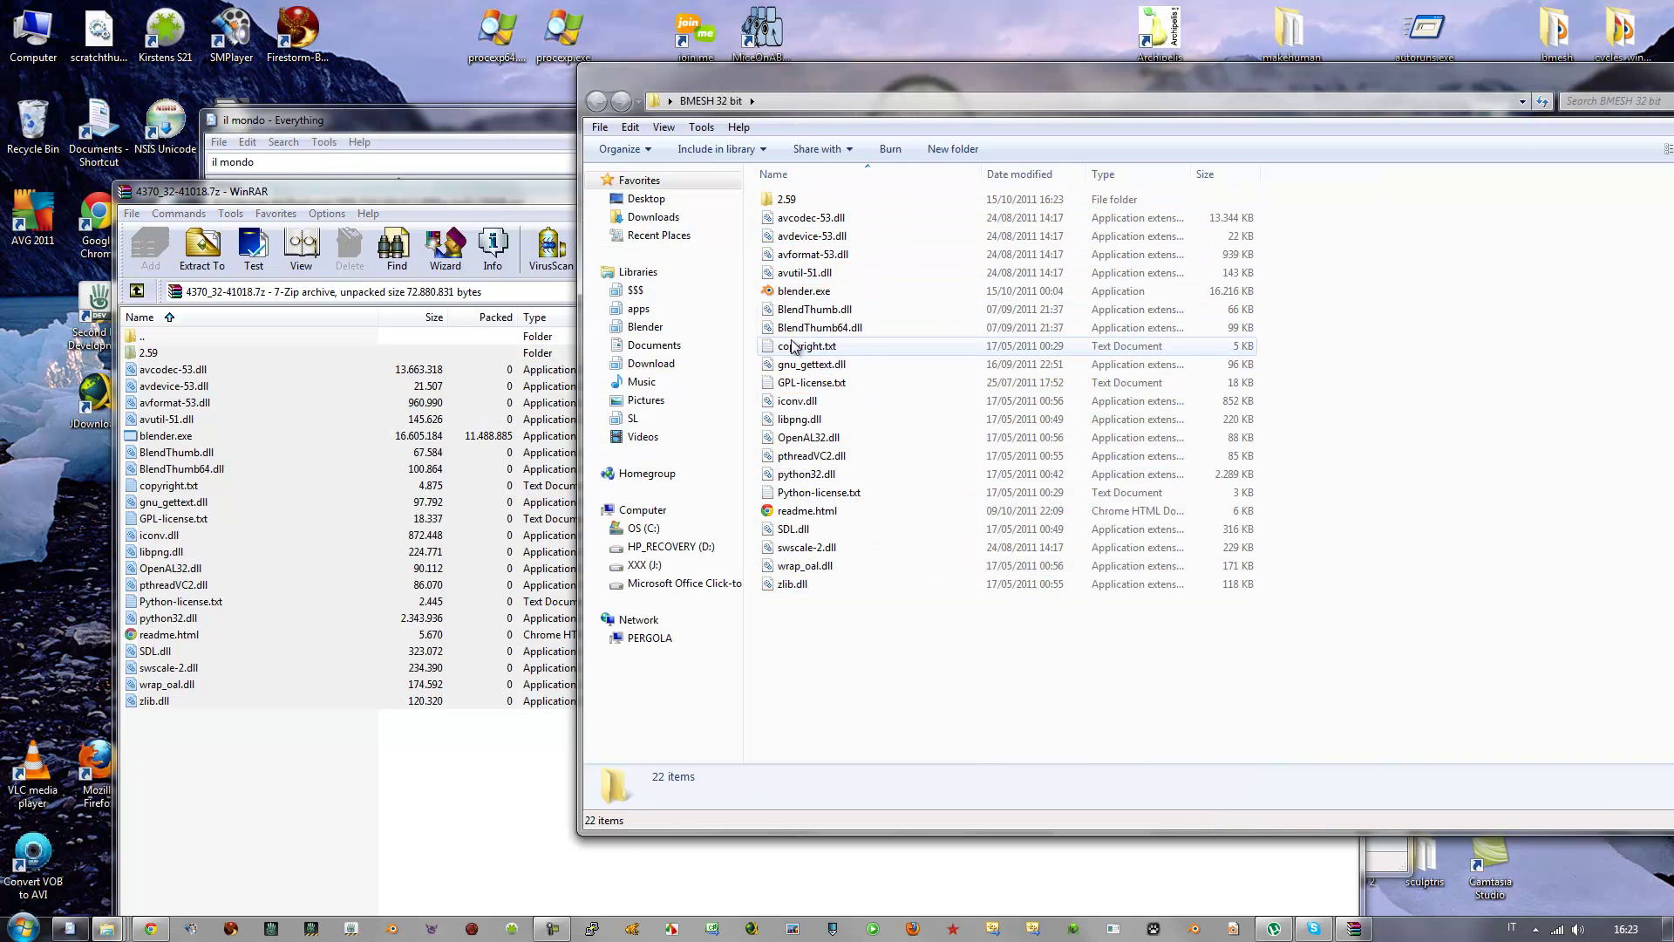
double_click(811, 293)
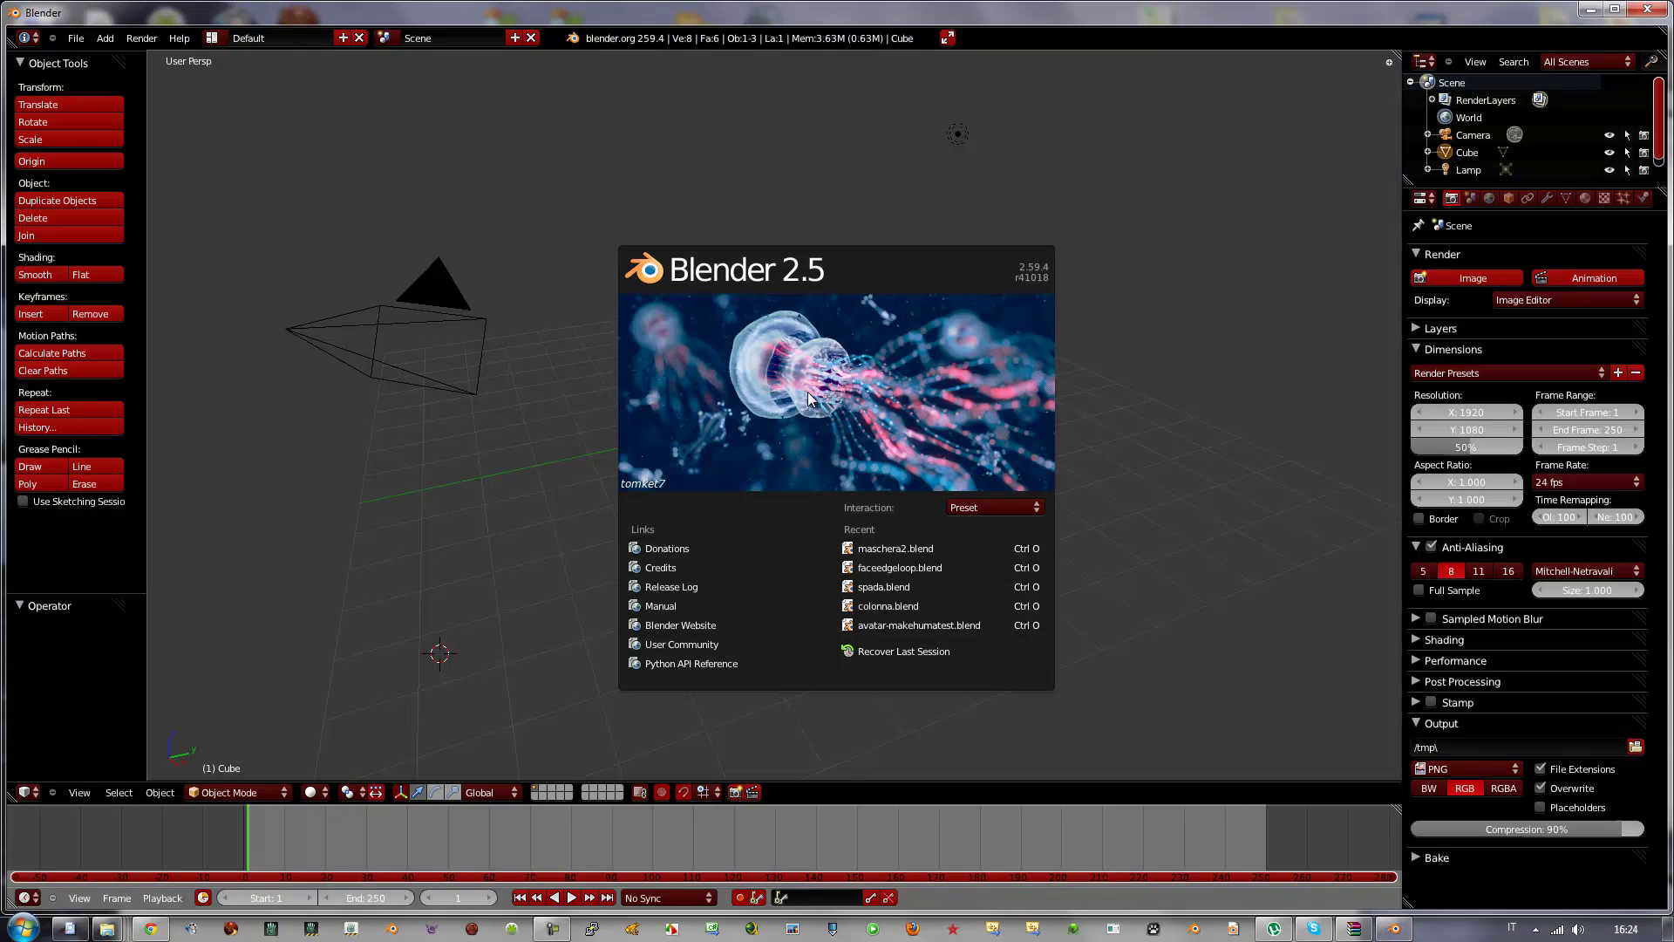
Step: Dismiss the Blender 2.59.4 splash screen and zoom and orbit toward the default cube
click(770, 408)
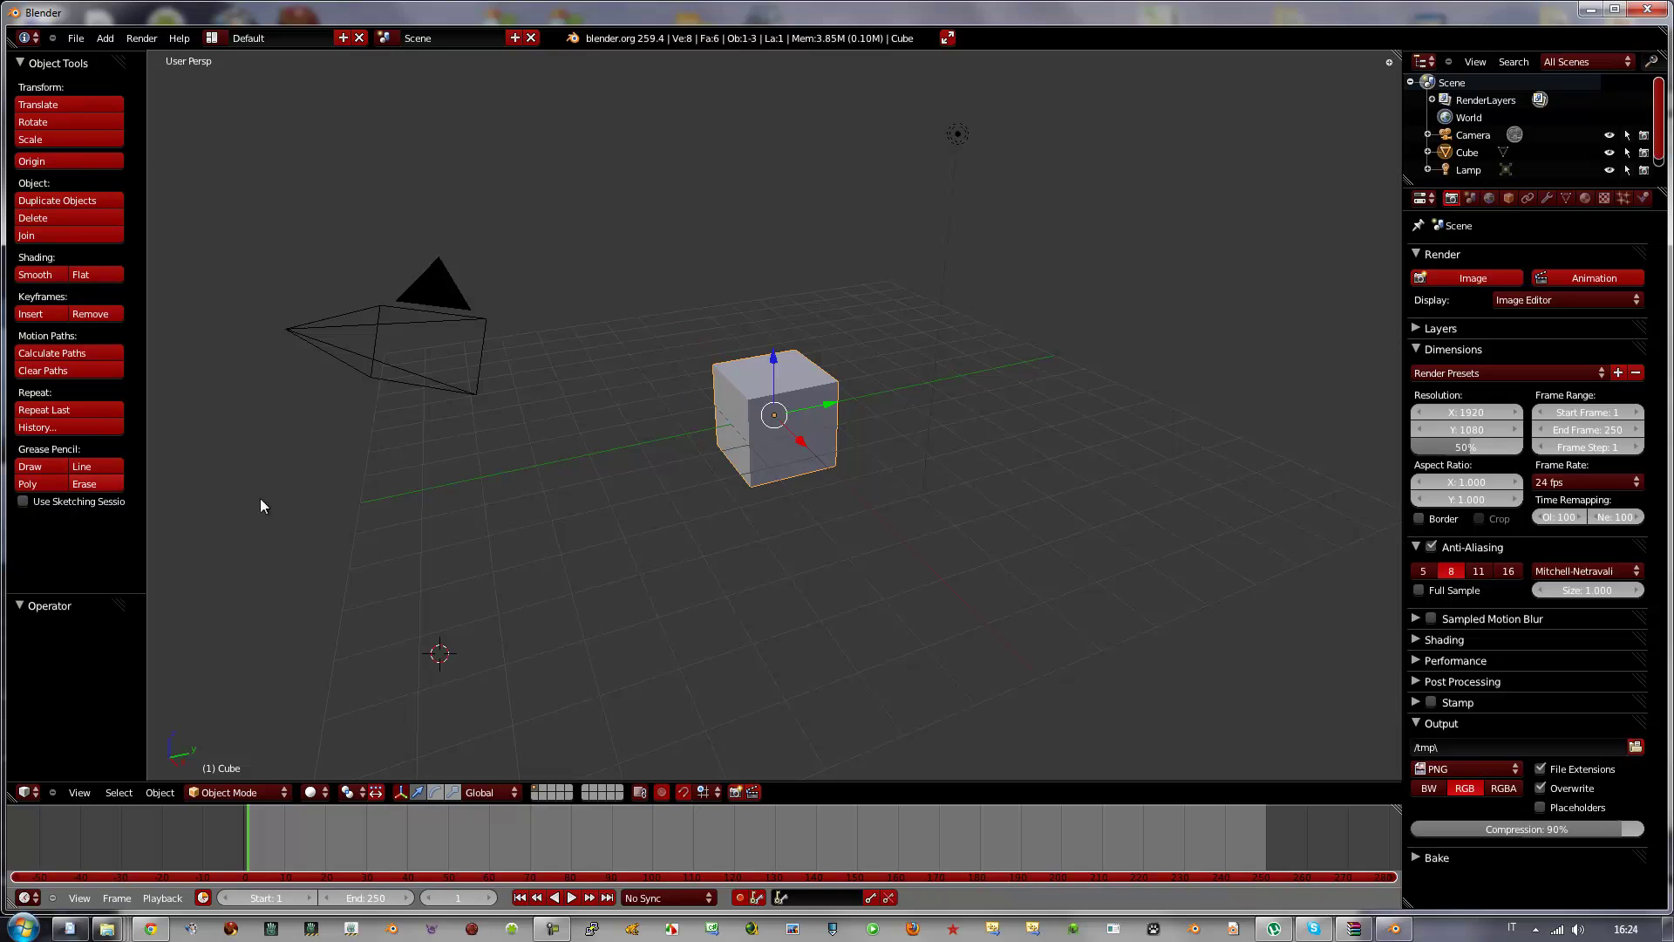
scroll(903, 431, up, 3)
scroll(904, 430, up, 3)
mouse_move(902, 431)
middle_down()
mouse_move(747, 436)
mouse_move(870, 384)
mouse_move(814, 443)
mouse_move(692, 479)
mouse_move(687, 563)
mouse_move(837, 553)
mouse_move(768, 593)
middle_up()
Step: Subdivide the whole cube in Edit Mode with 3 cuts, giving 98 vertices and 96 faces
key(Tab)
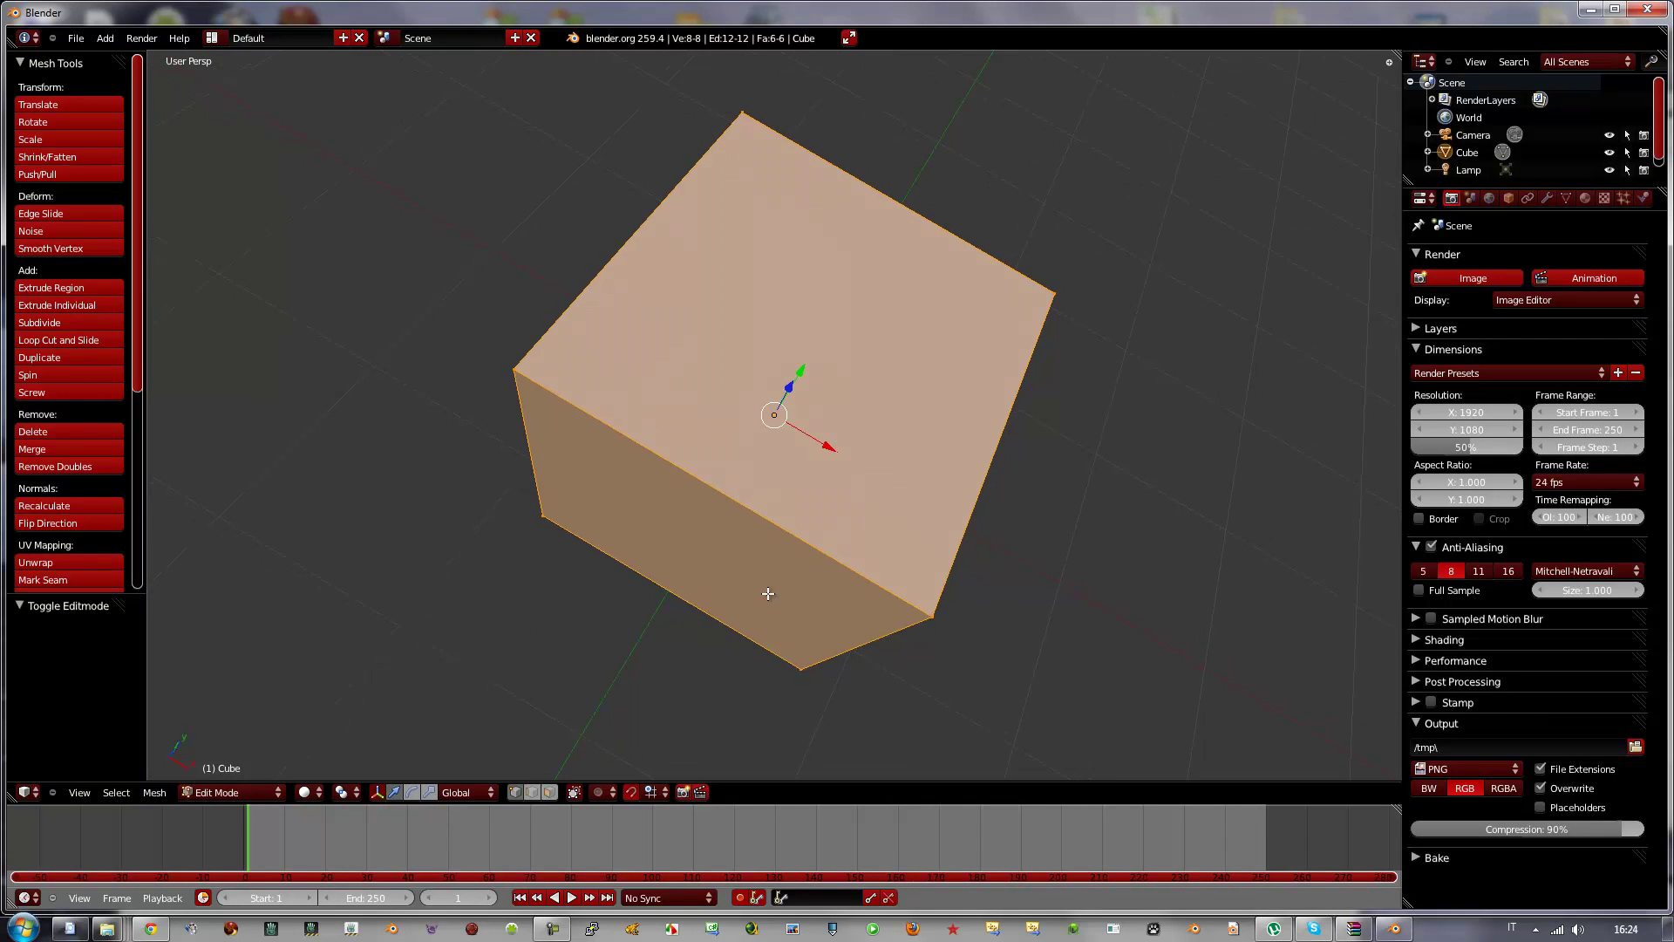
key(w)
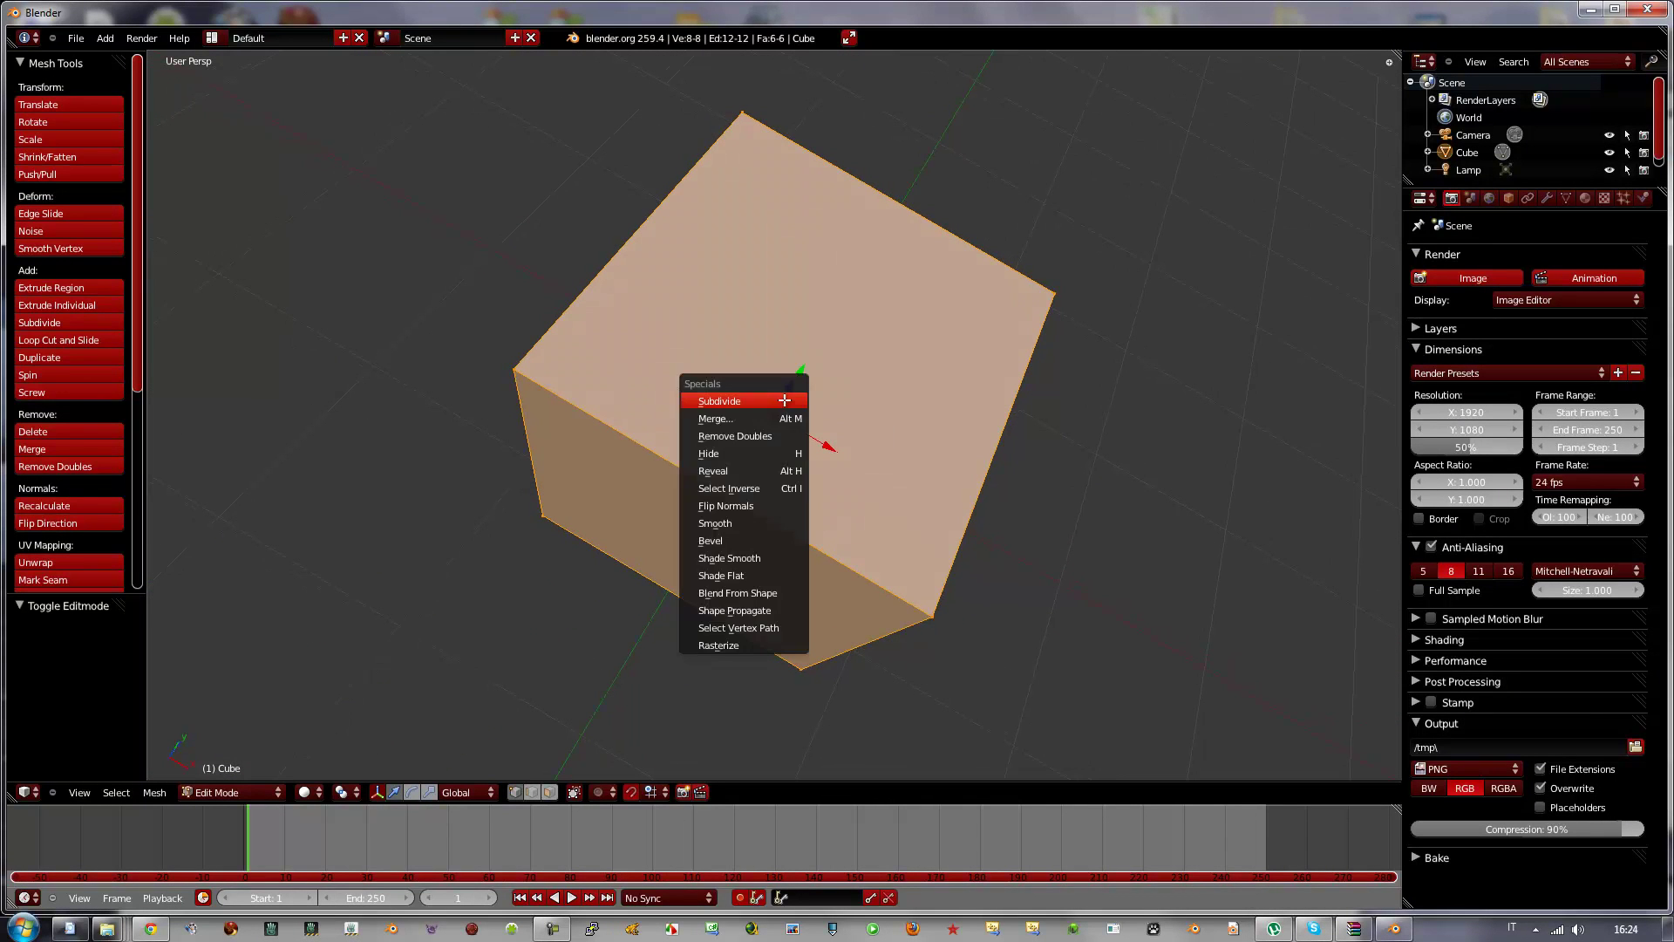
click(784, 401)
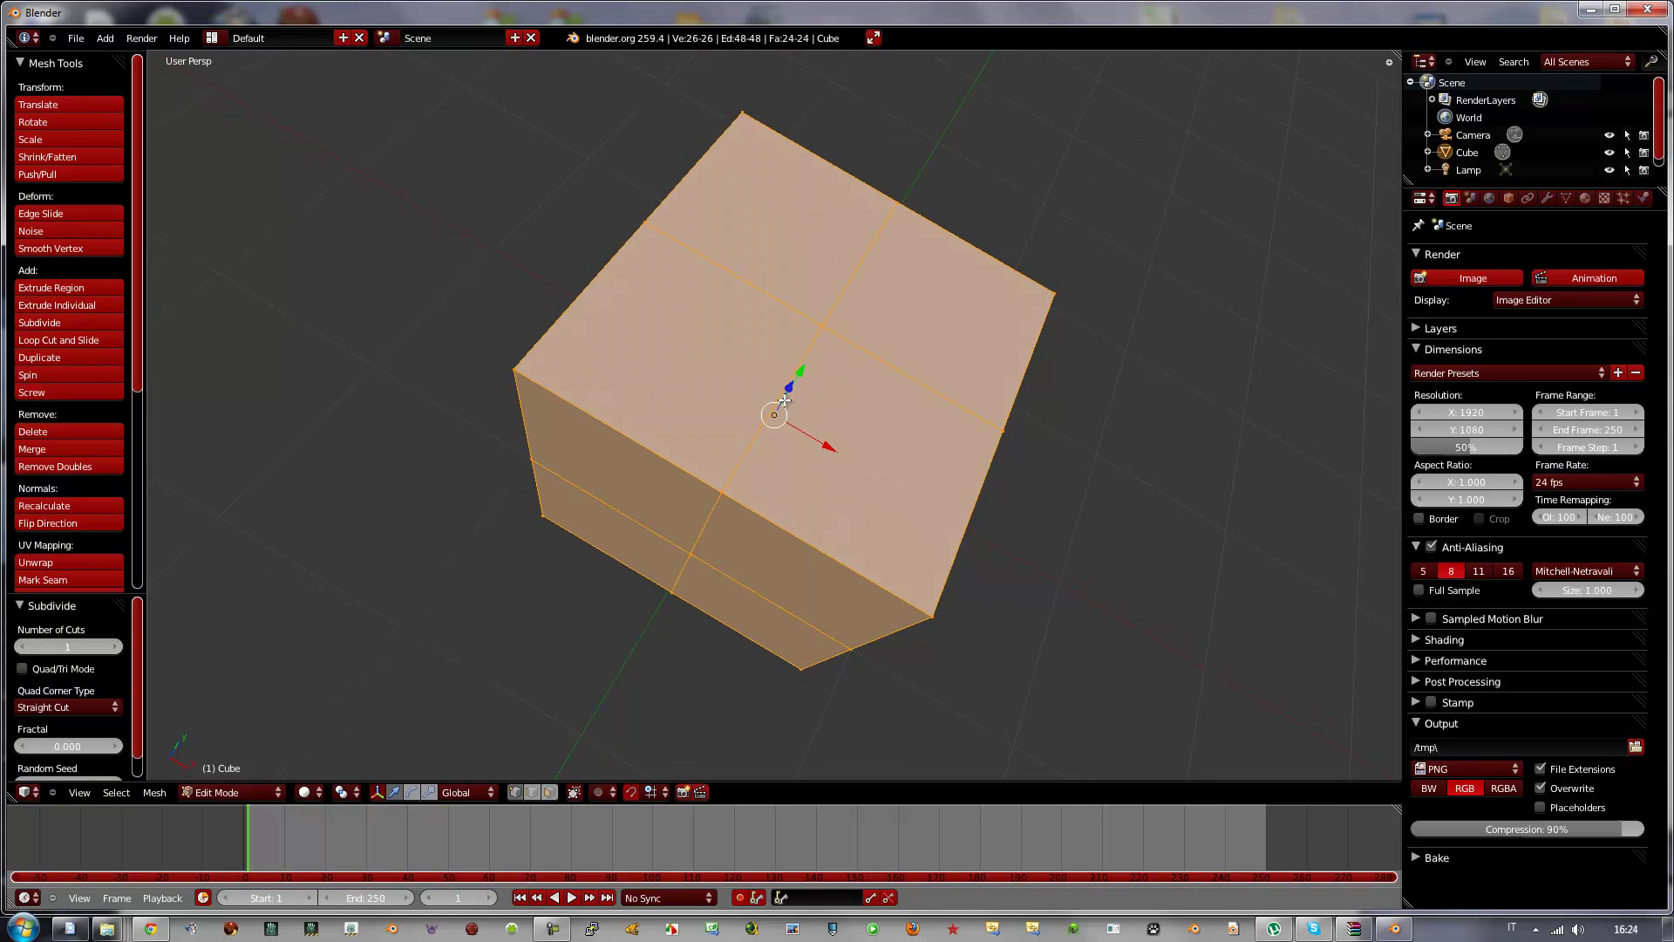
click(115, 647)
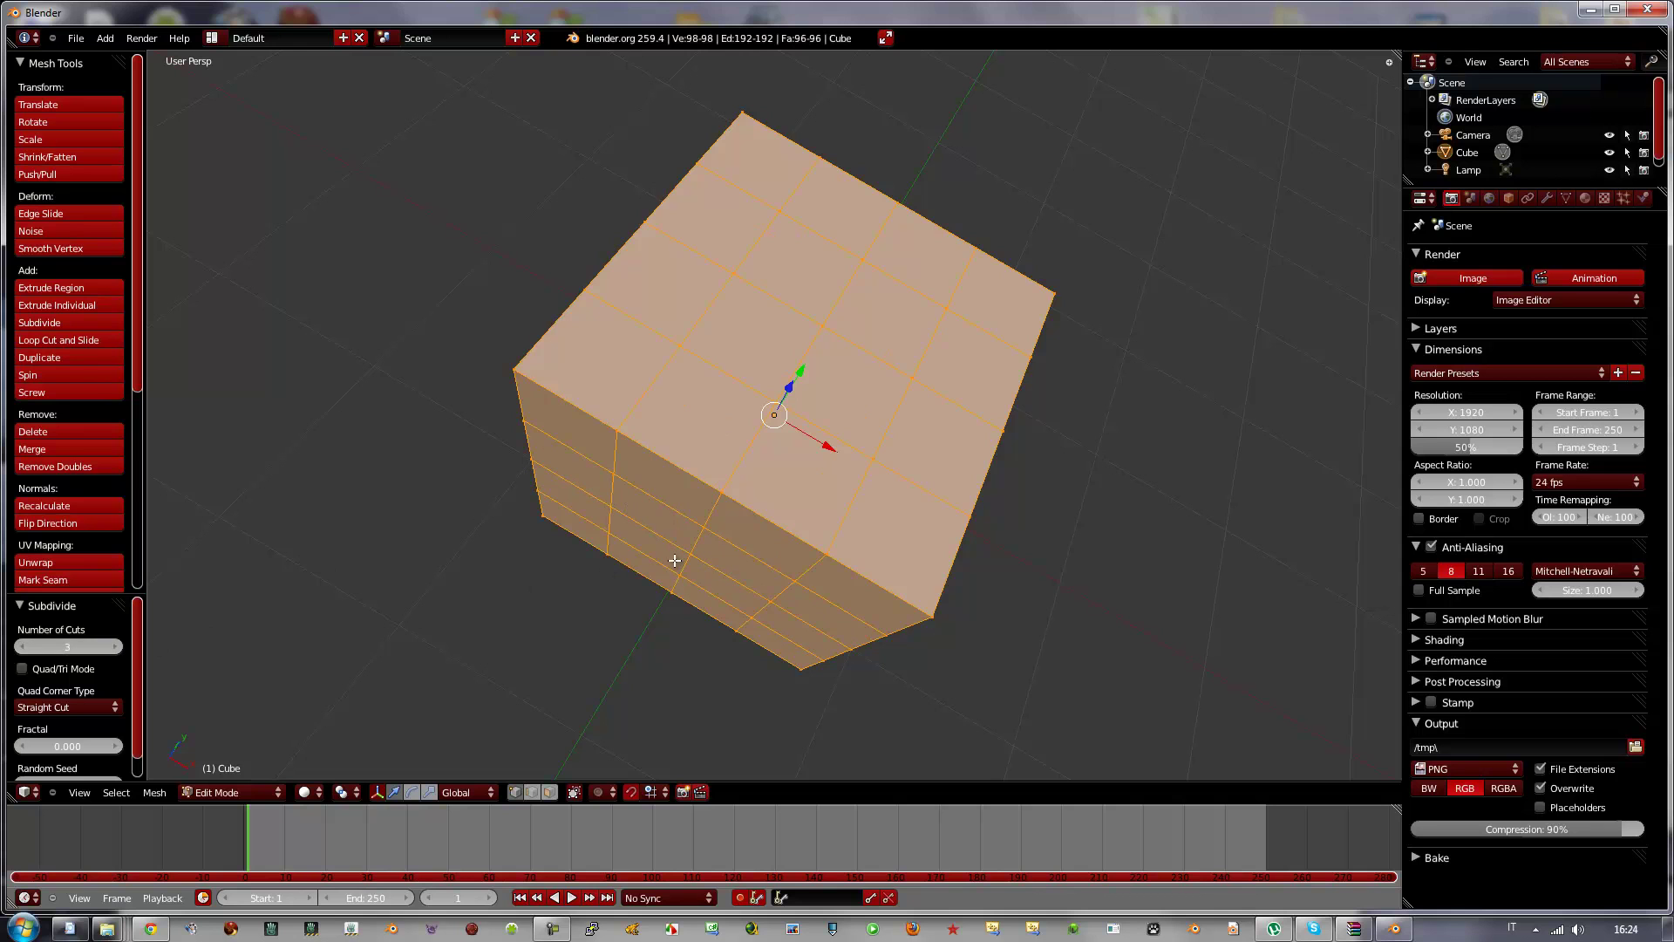
mouse_move(800, 496)
middle_down()
mouse_move(762, 280)
mouse_move(561, 262)
mouse_move(591, 260)
middle_up()
mouse_move(897, 337)
middle_down()
mouse_move(968, 400)
mouse_move(938, 475)
mouse_move(848, 447)
middle_up()
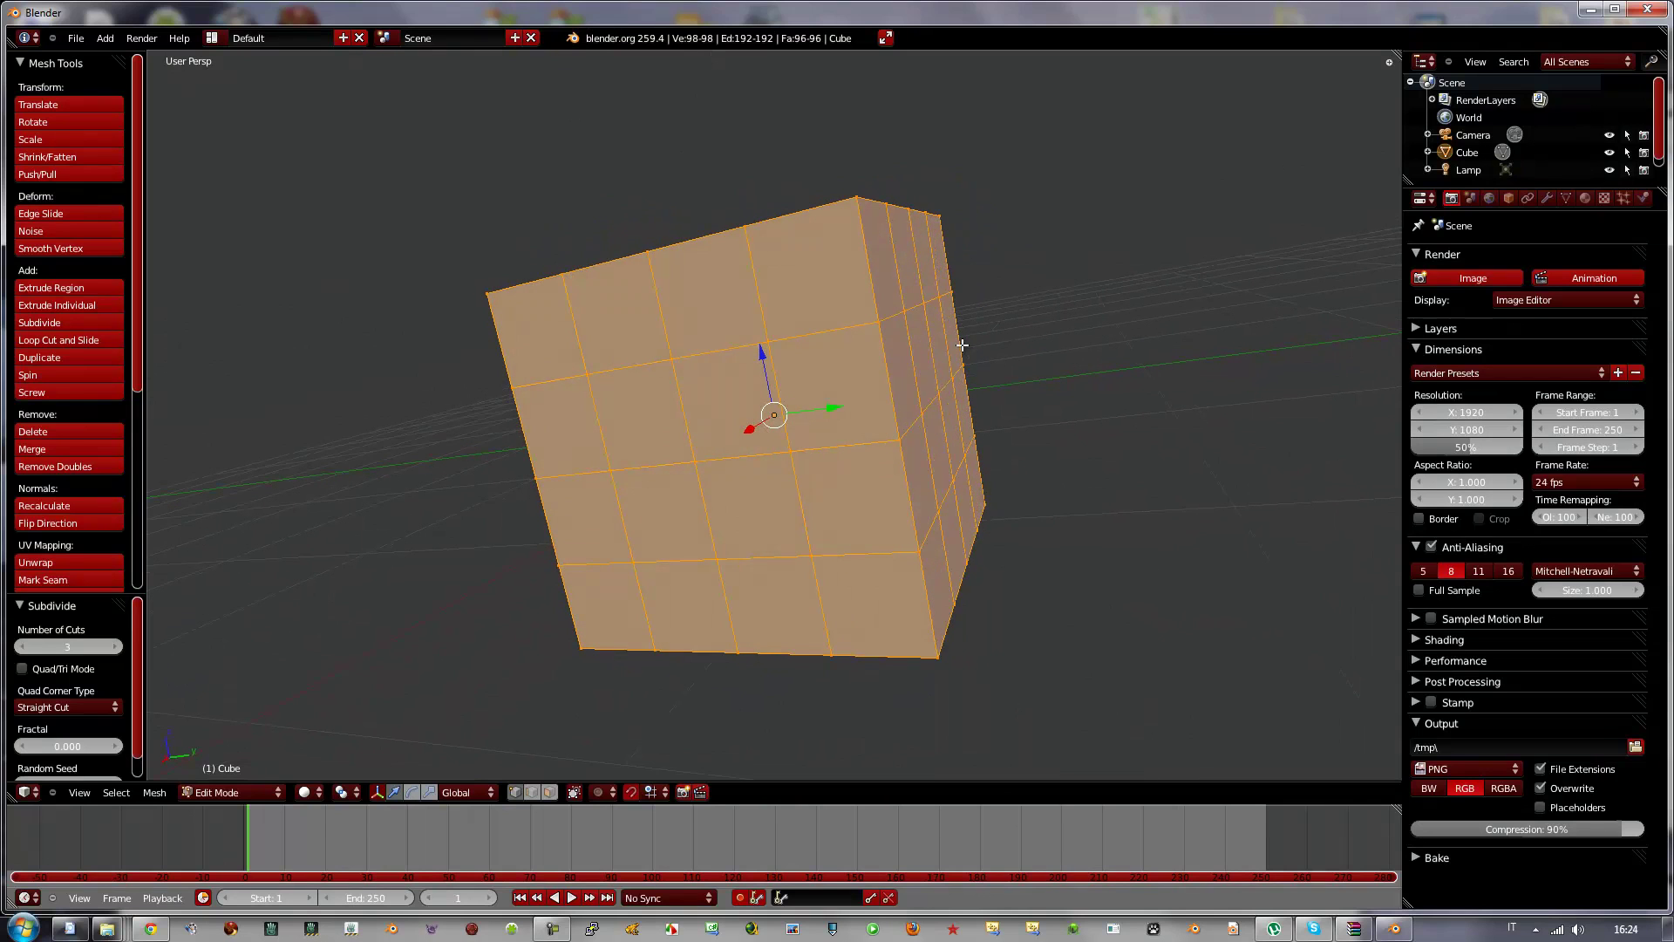
Step: Knife-cut a closed loop around the front face's centre, giving 104 vertices and 102 faces
key(ctrl+r)
drag(897, 382, 911, 416)
drag(912, 422, 910, 475)
click(909, 497)
click(801, 504)
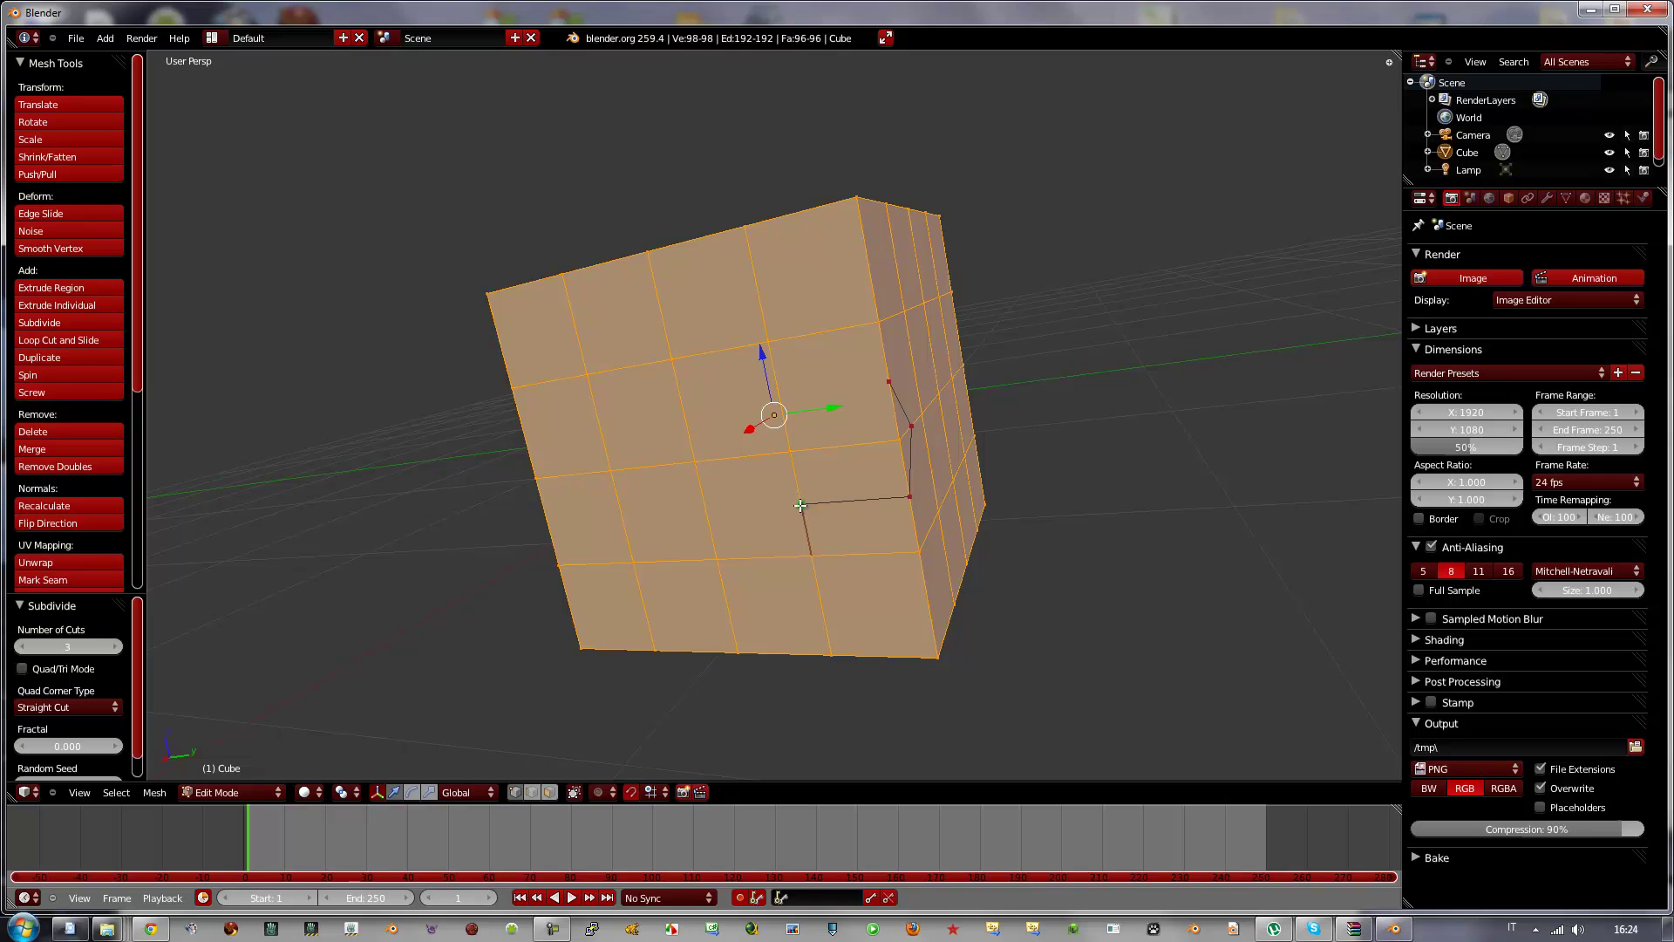
click(742, 456)
click(775, 381)
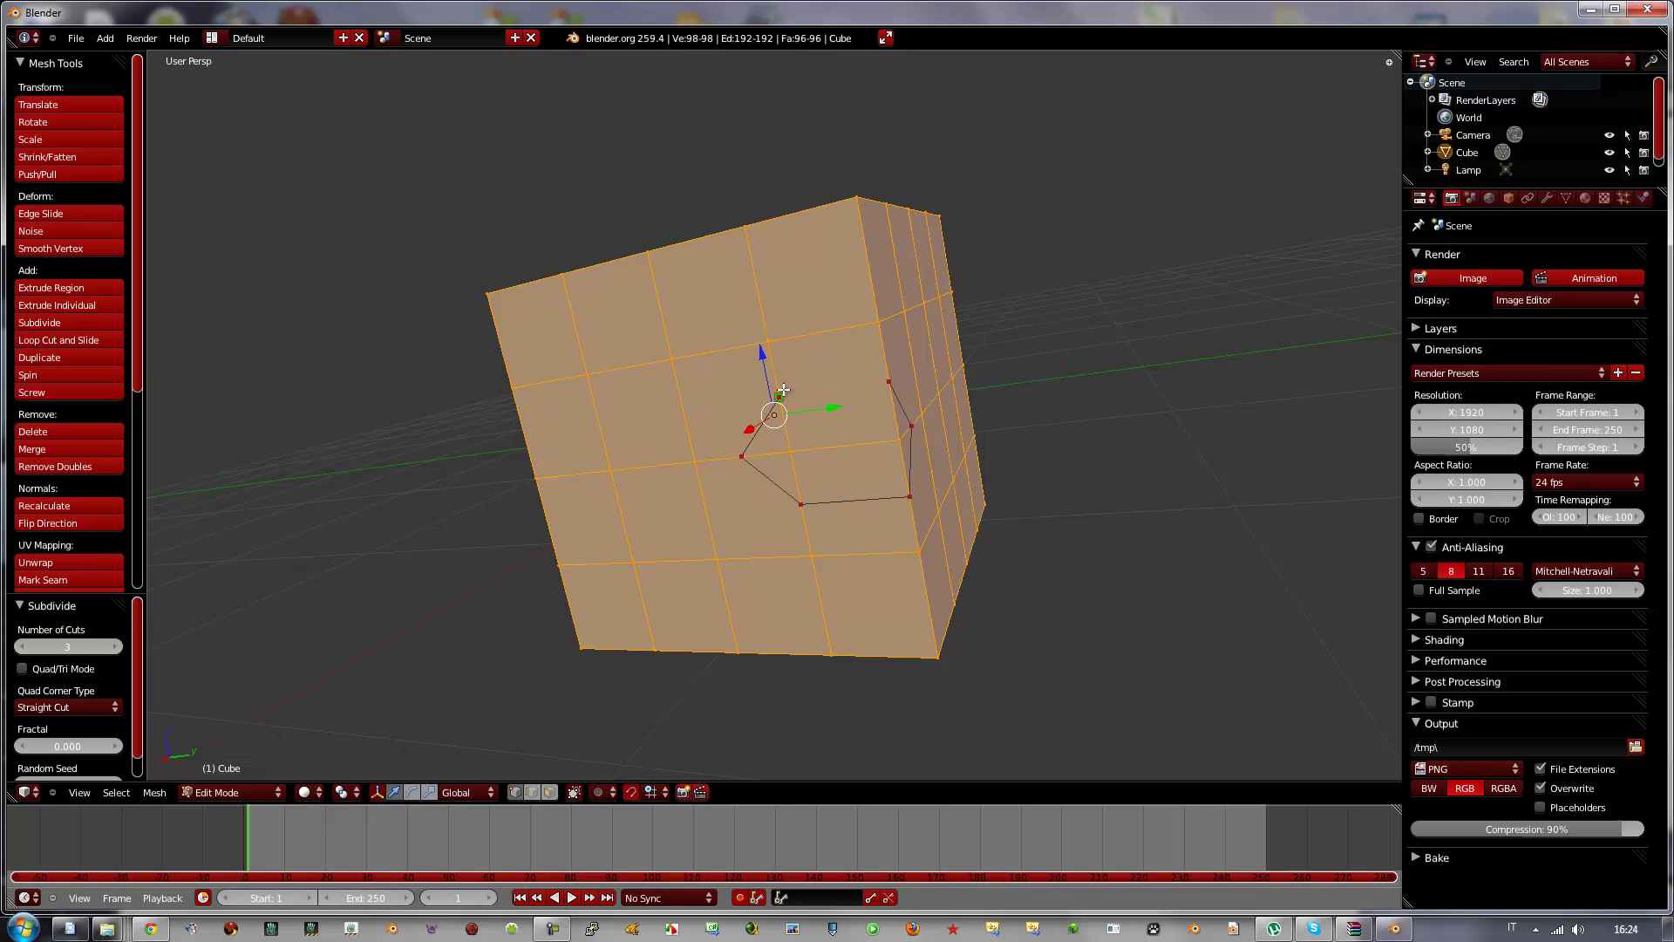
click(891, 380)
key(Return)
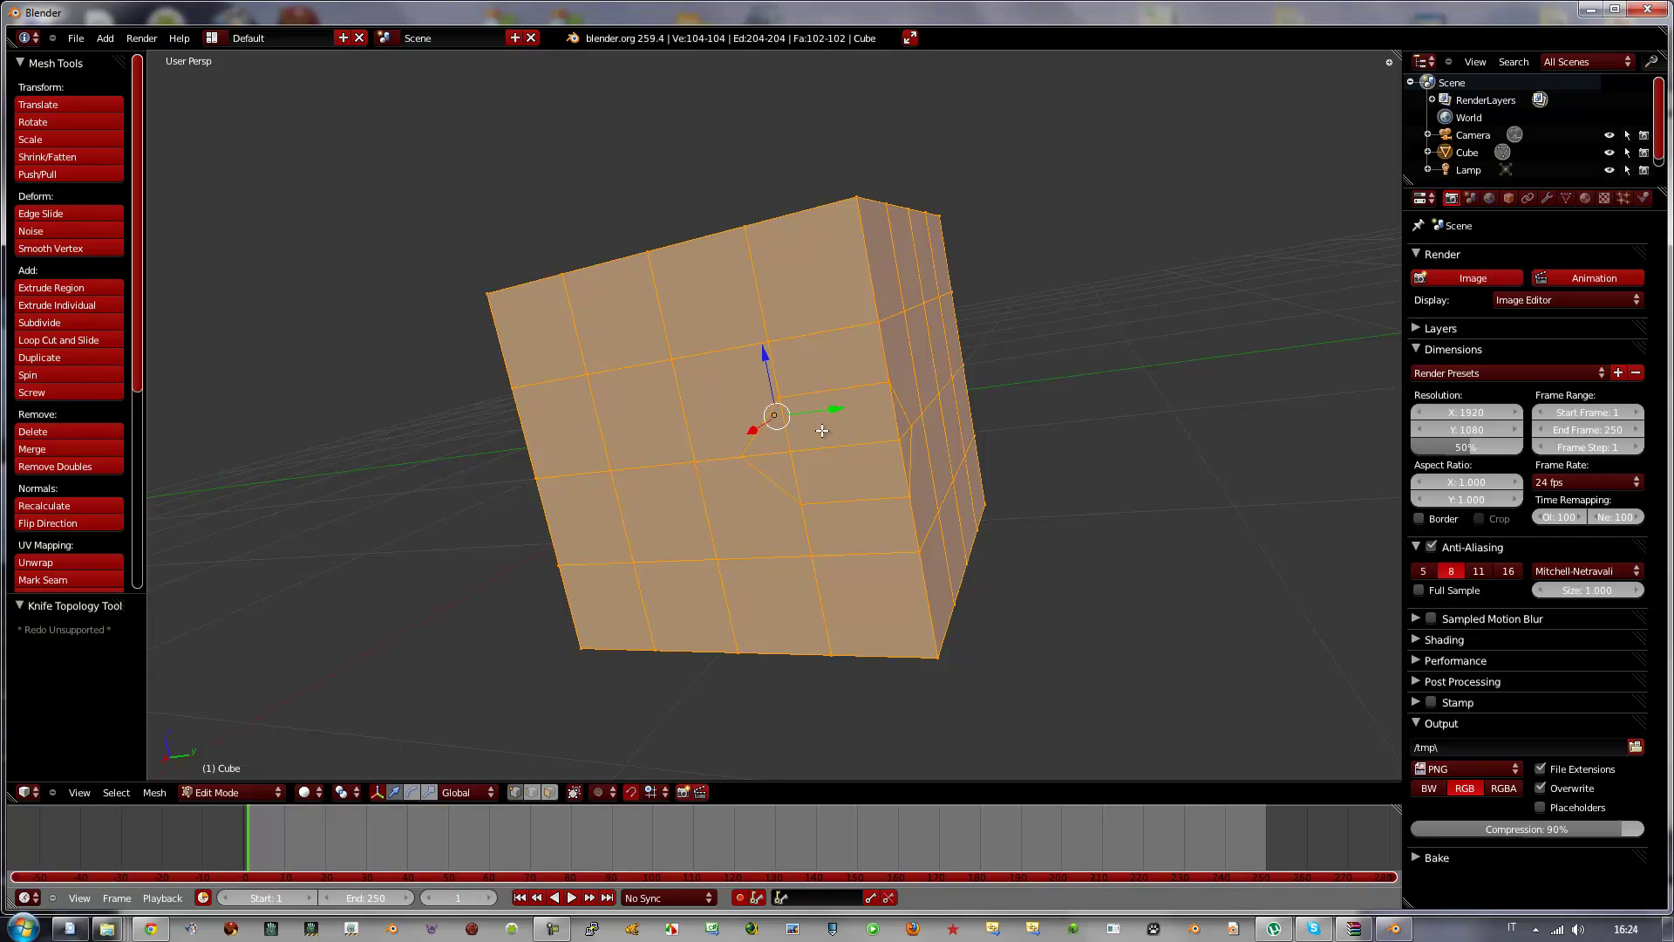
Step: Dissolve the vertex at the centre of the knife-cut region
right_click(778, 453)
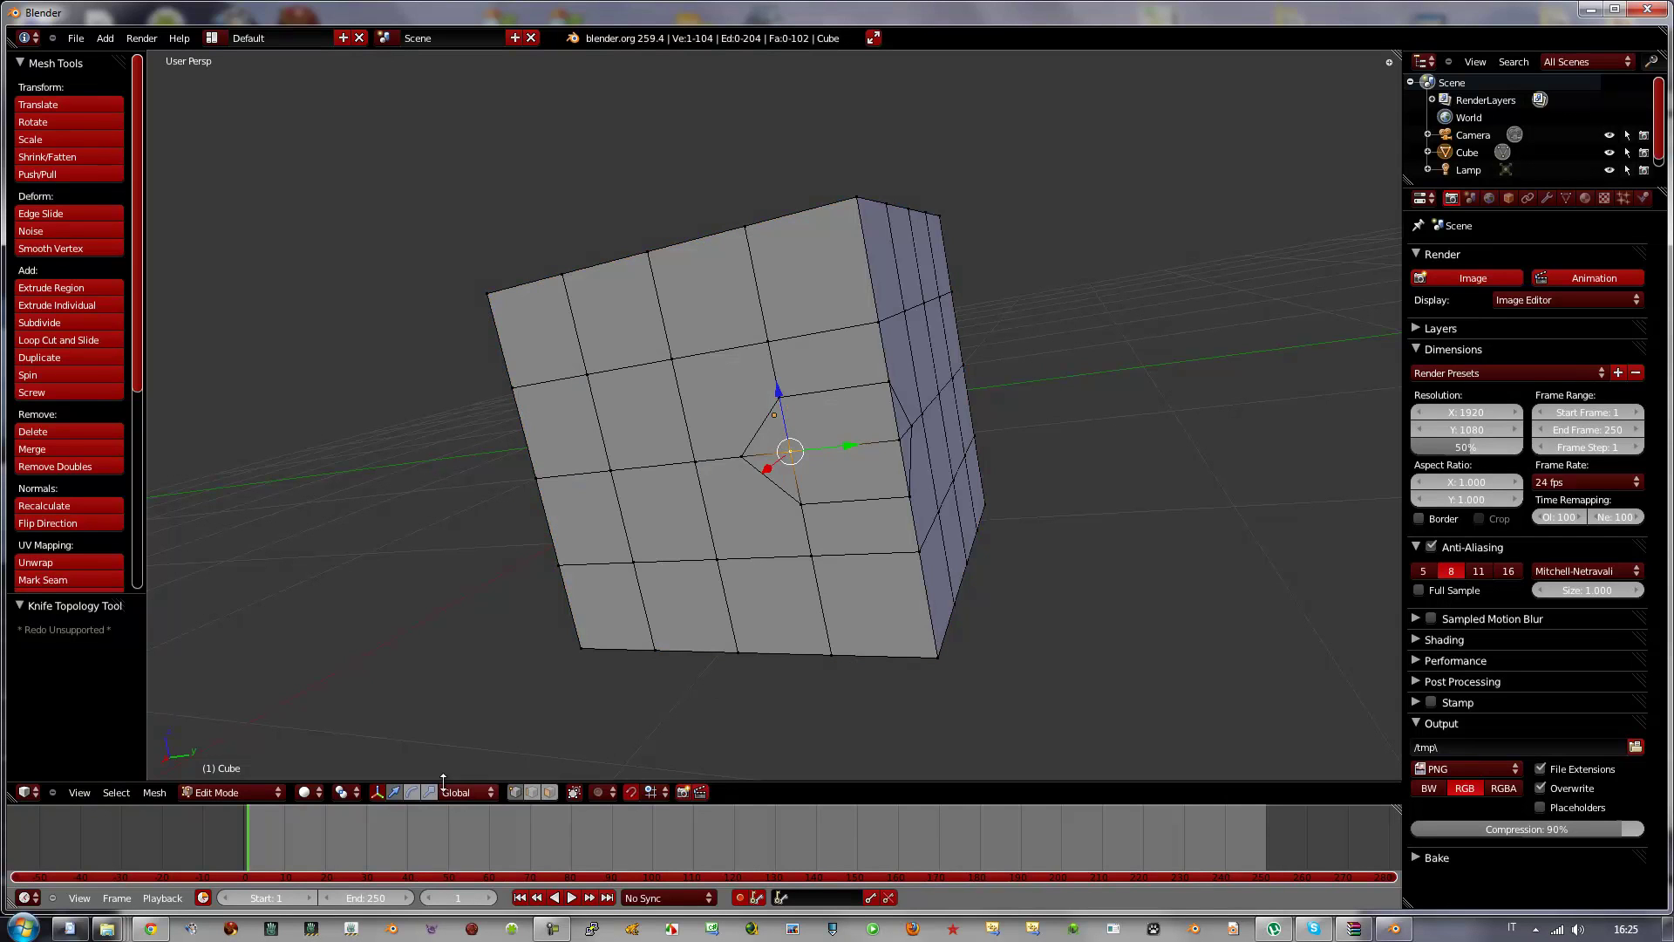
key(x)
click(766, 604)
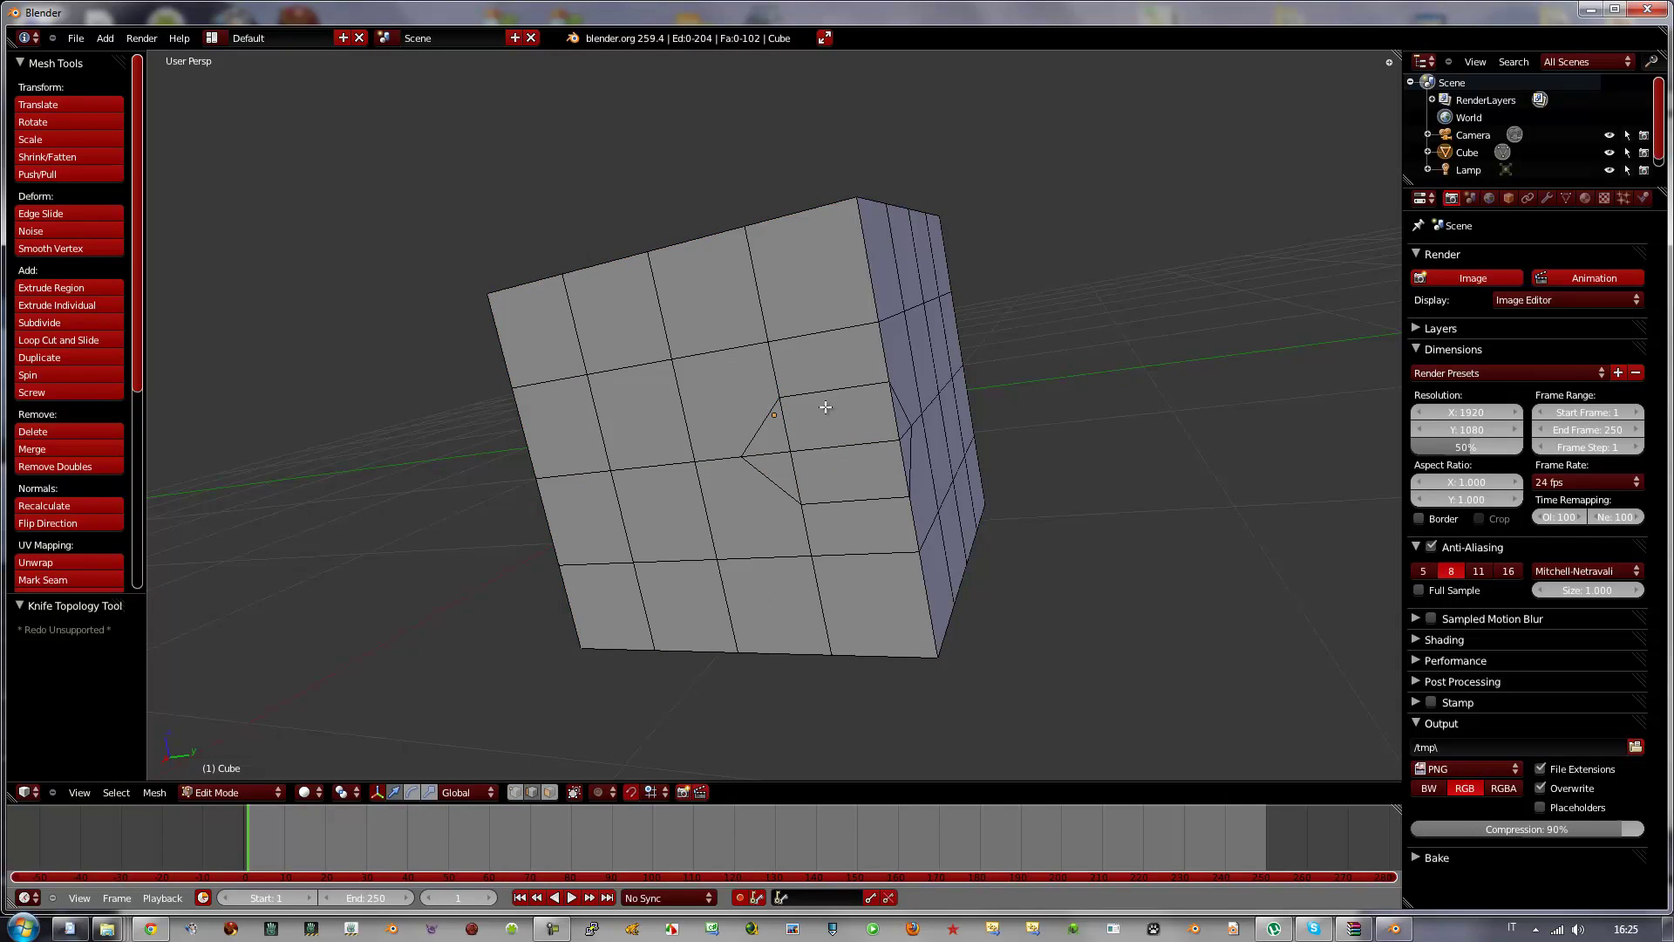
Step: Select the seven inner edges of the cut region and bring up the Delete menu
right_click(777, 451)
shift+right_click(799, 478)
shift+right_click(866, 442)
shift+right_click(897, 417)
shift+right_click(877, 386)
shift+right_click(901, 462)
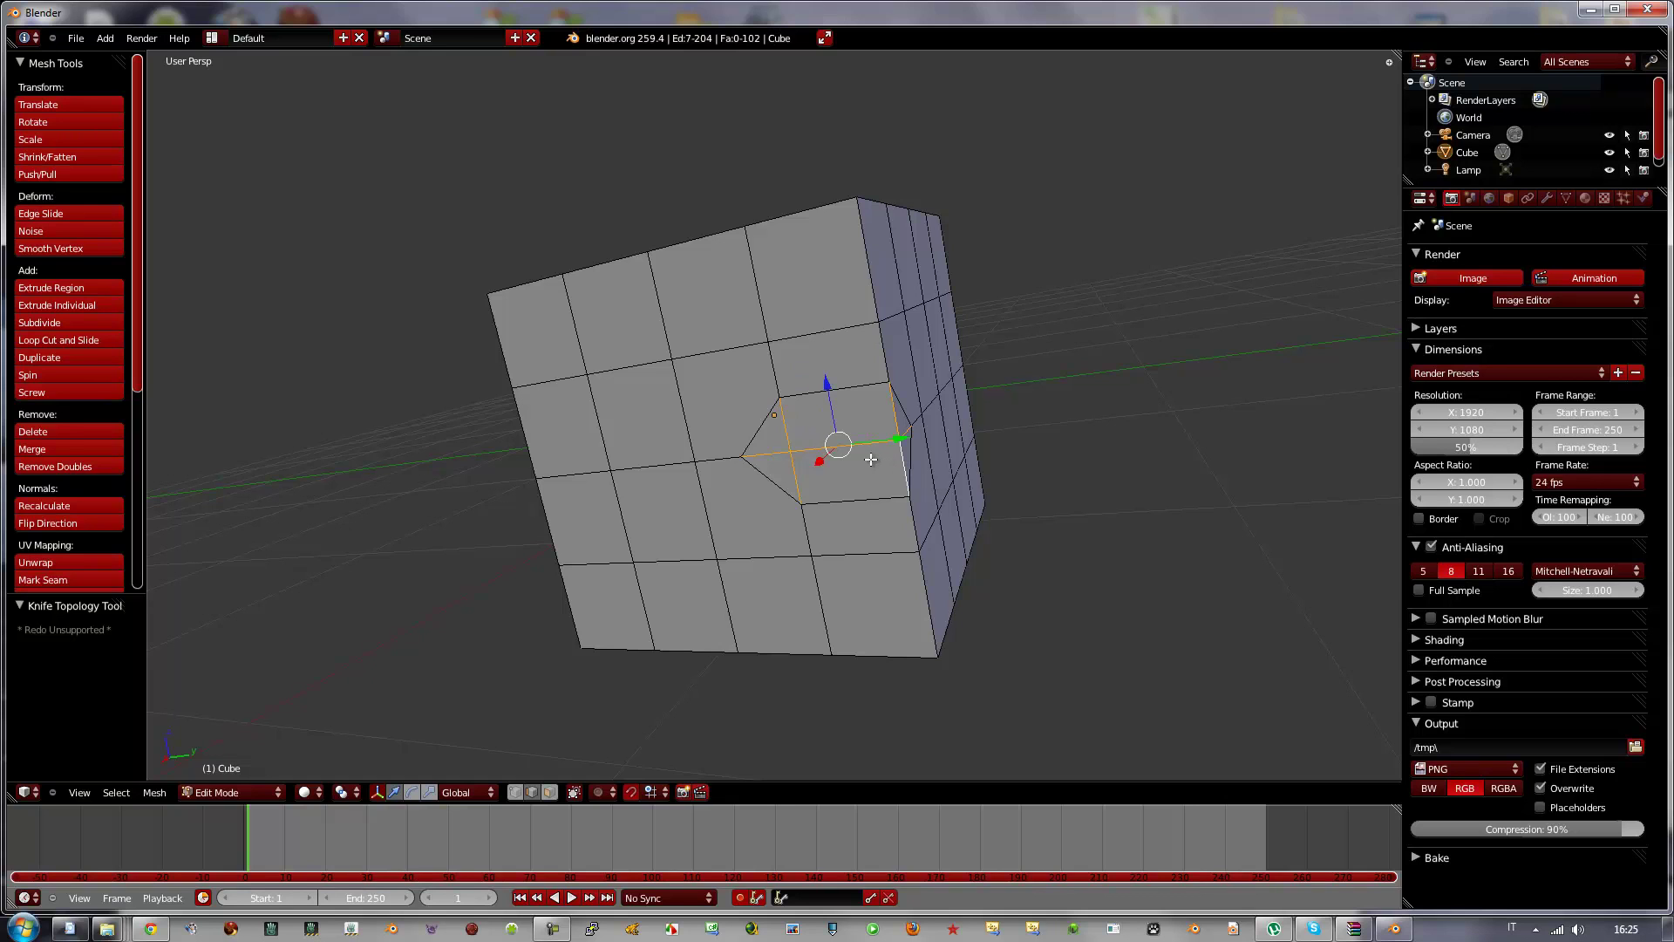
key(x)
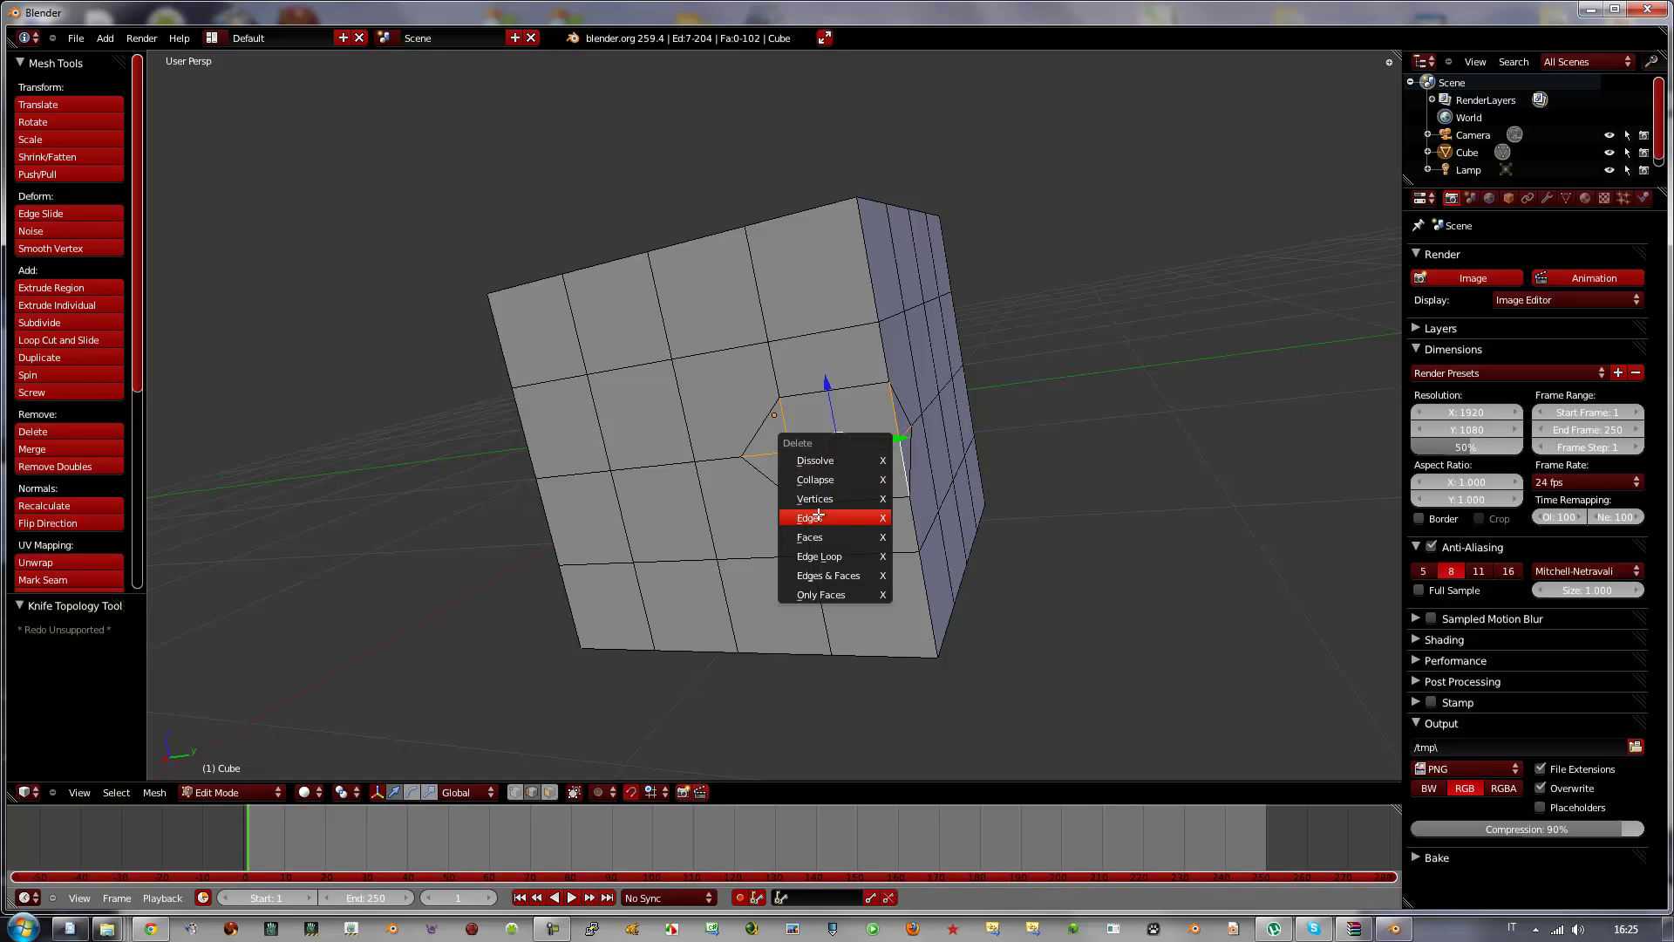
Step: Delete the inner edges, then extrude the 6-edge hole loop and scale it to 0.429
click(819, 517)
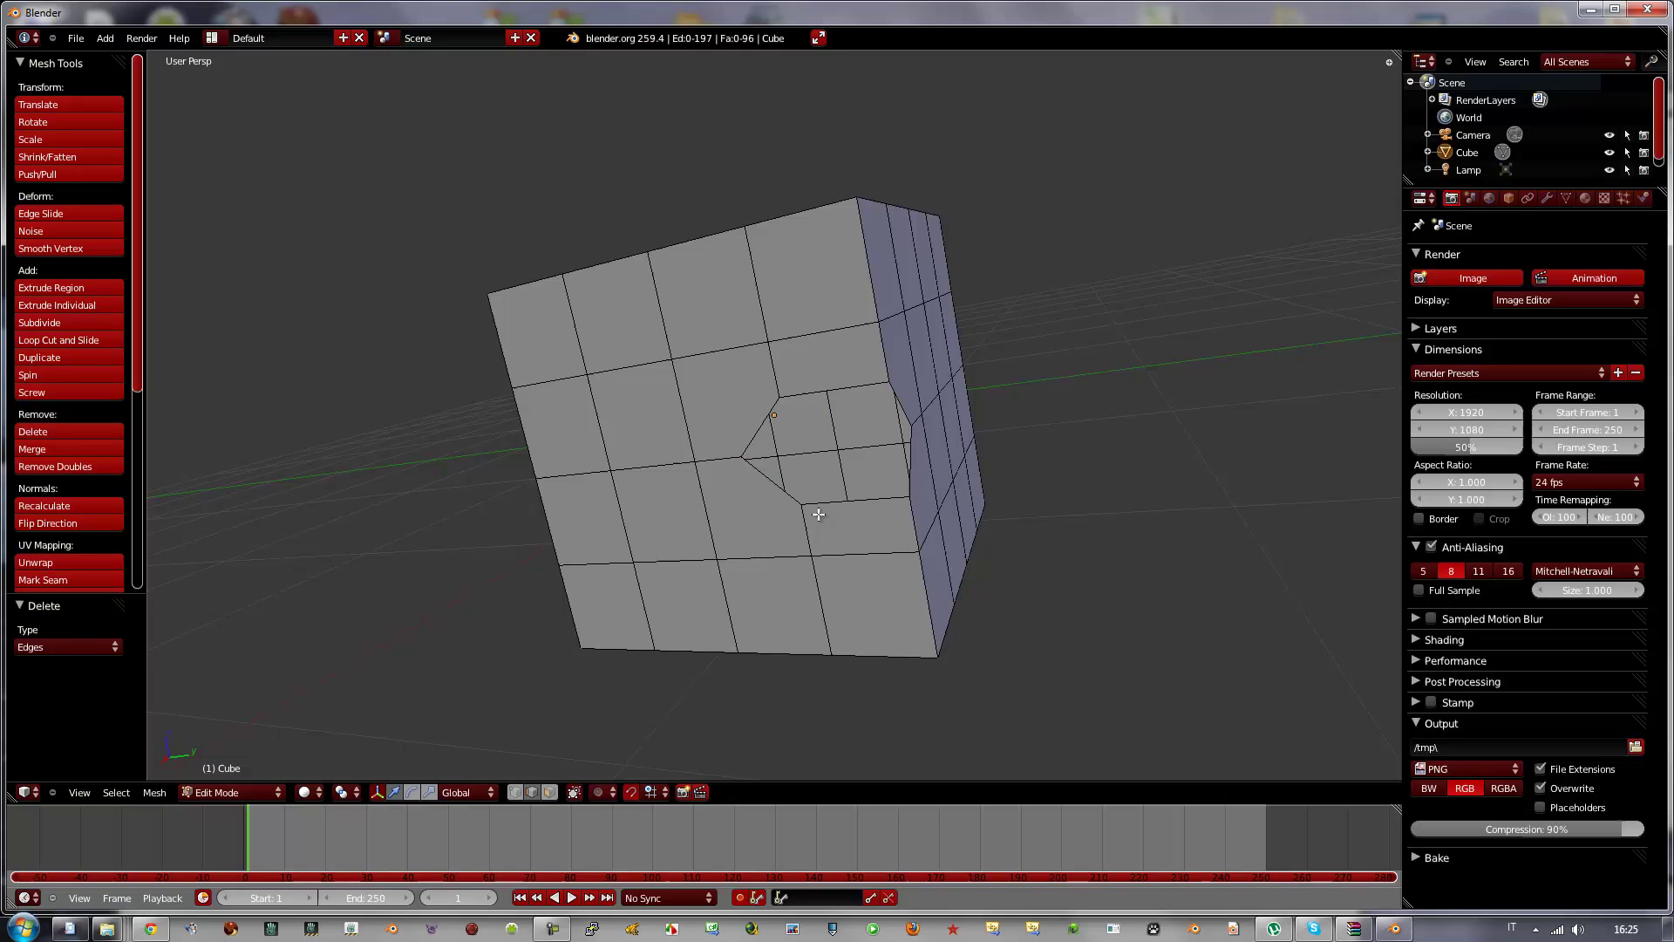
alt+right_click(843, 388)
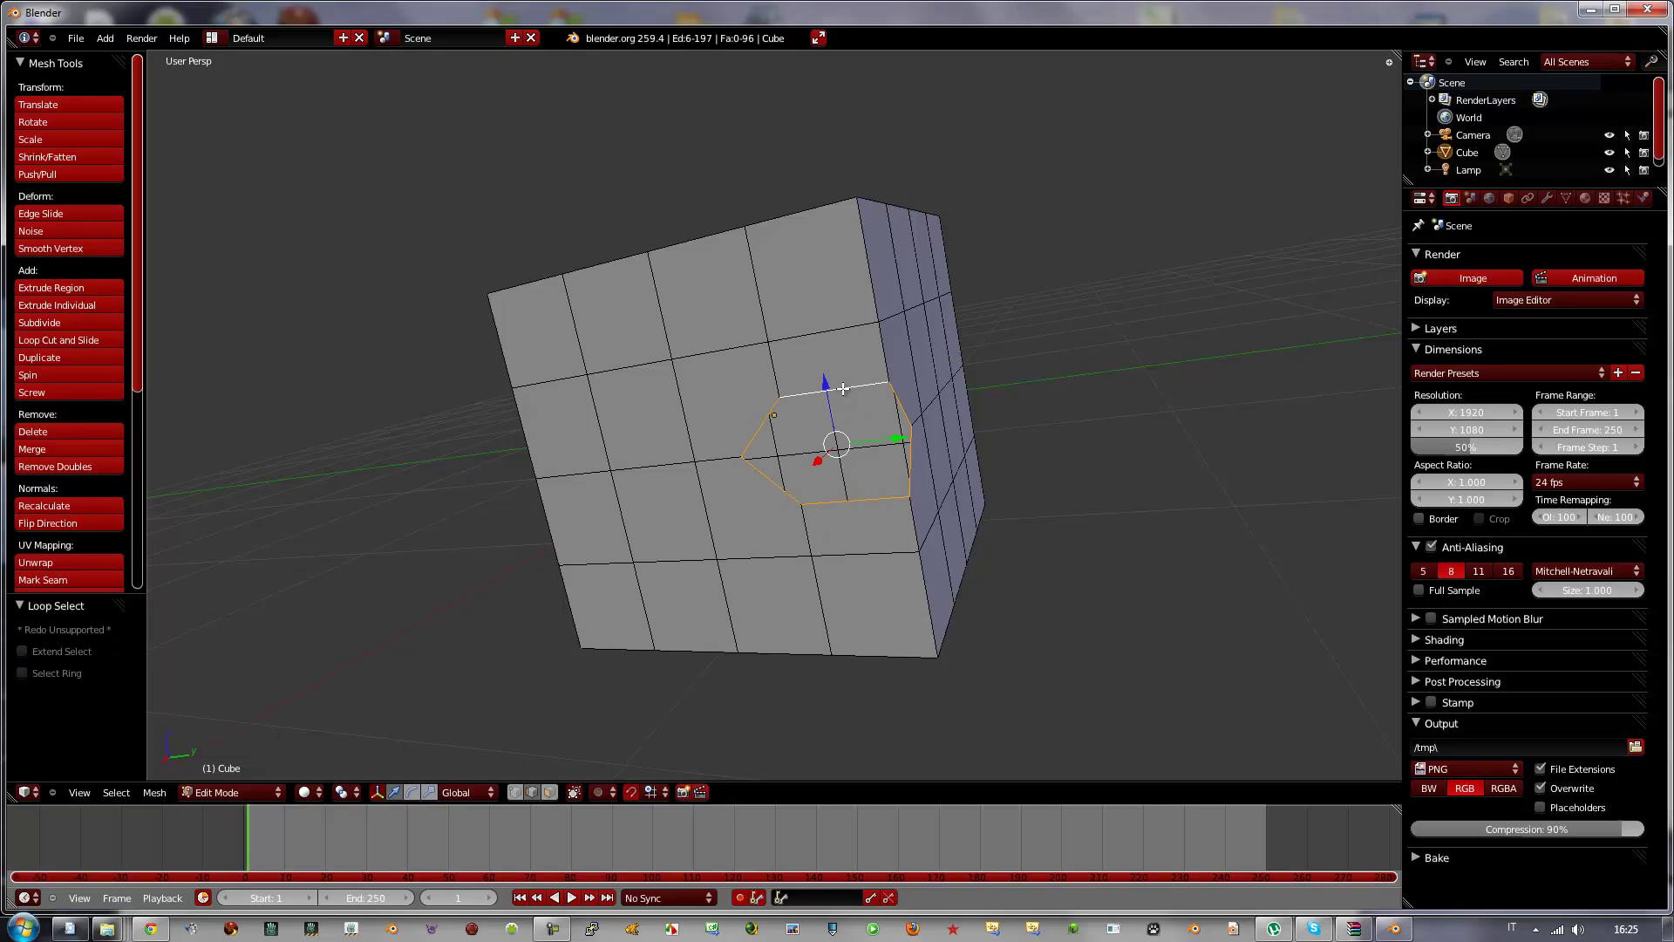
key(e)
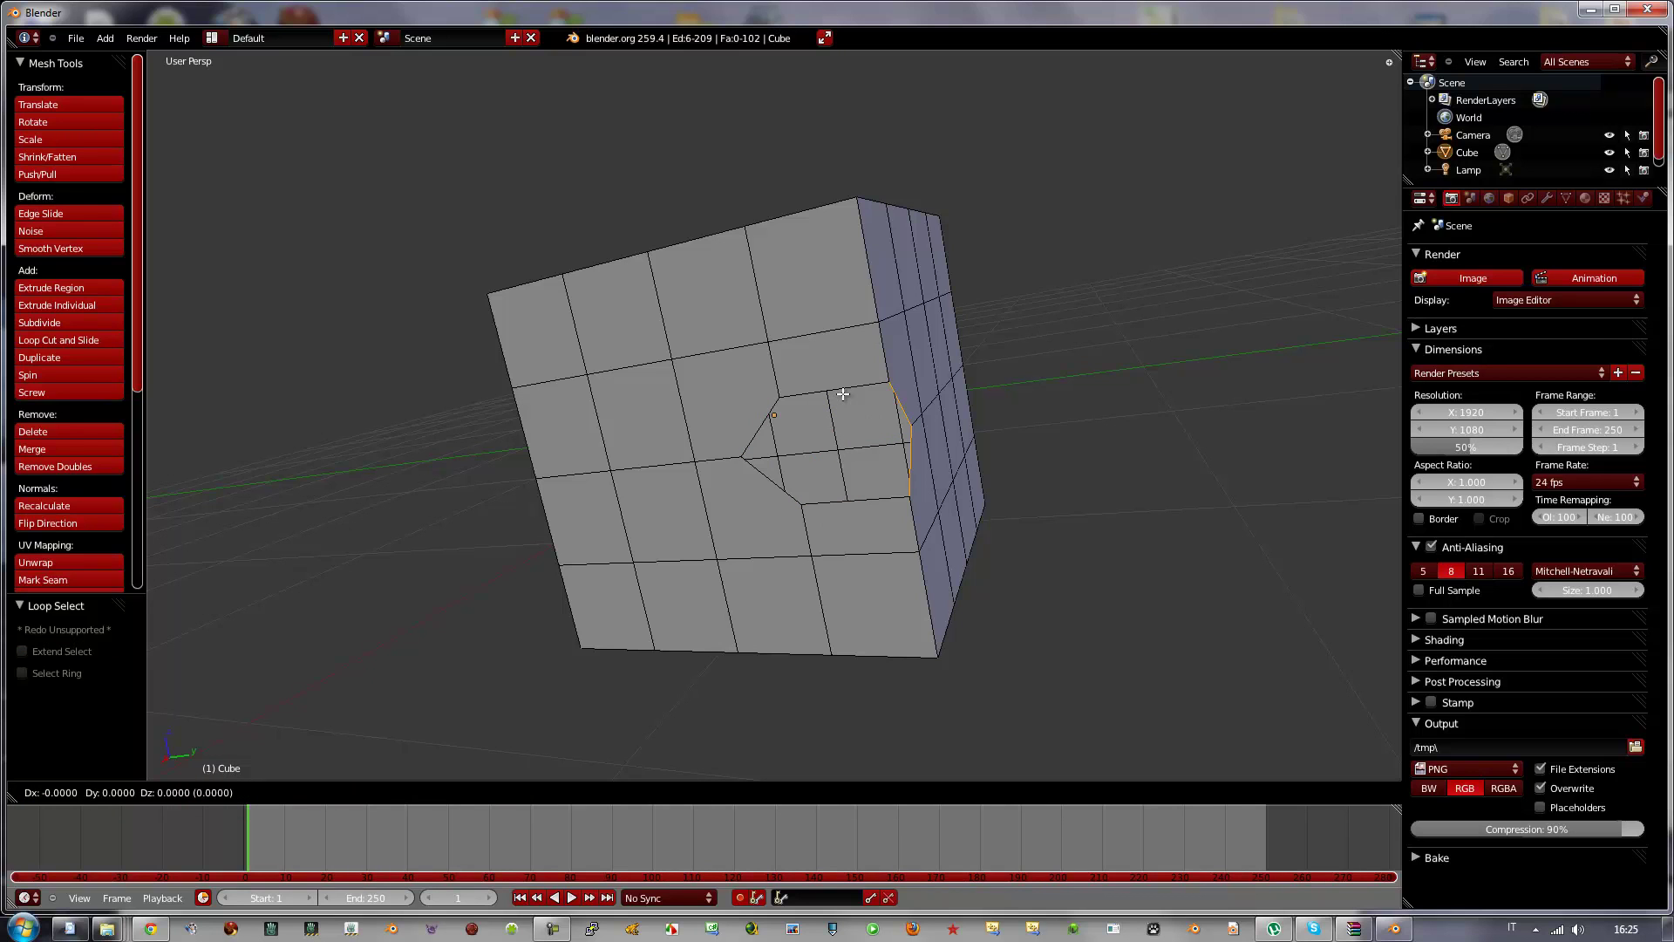
key(s)
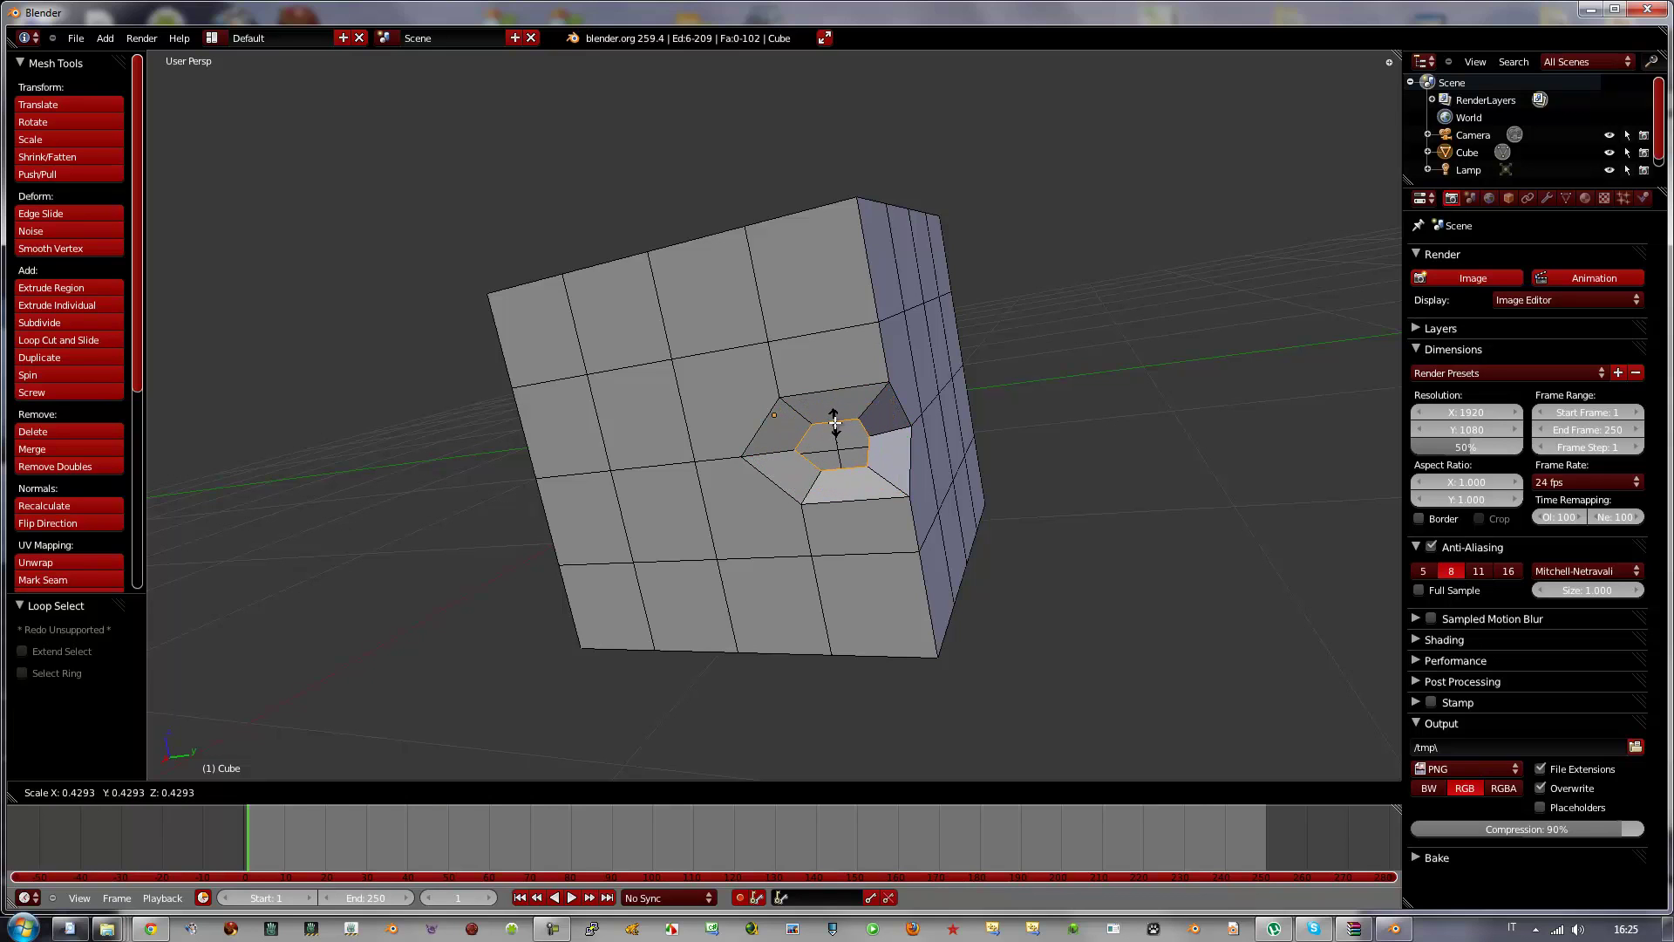
click(806, 473)
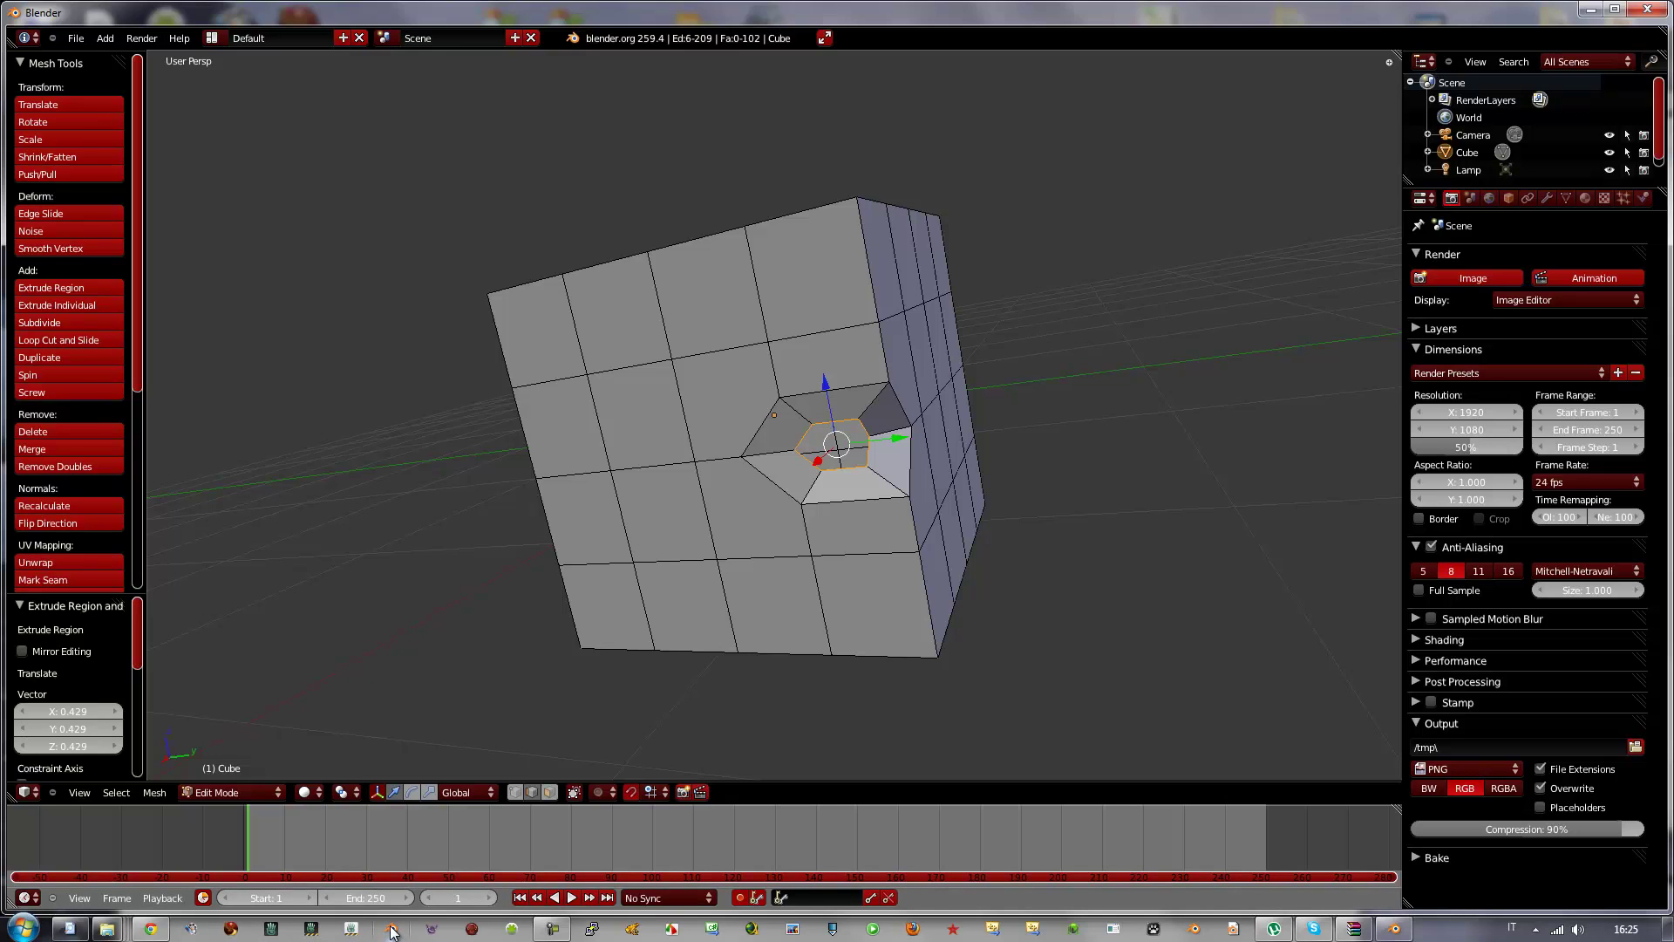
Step: Launch Blender 2.59, dismiss its splash screen, and zoom in on the default cube
click(392, 930)
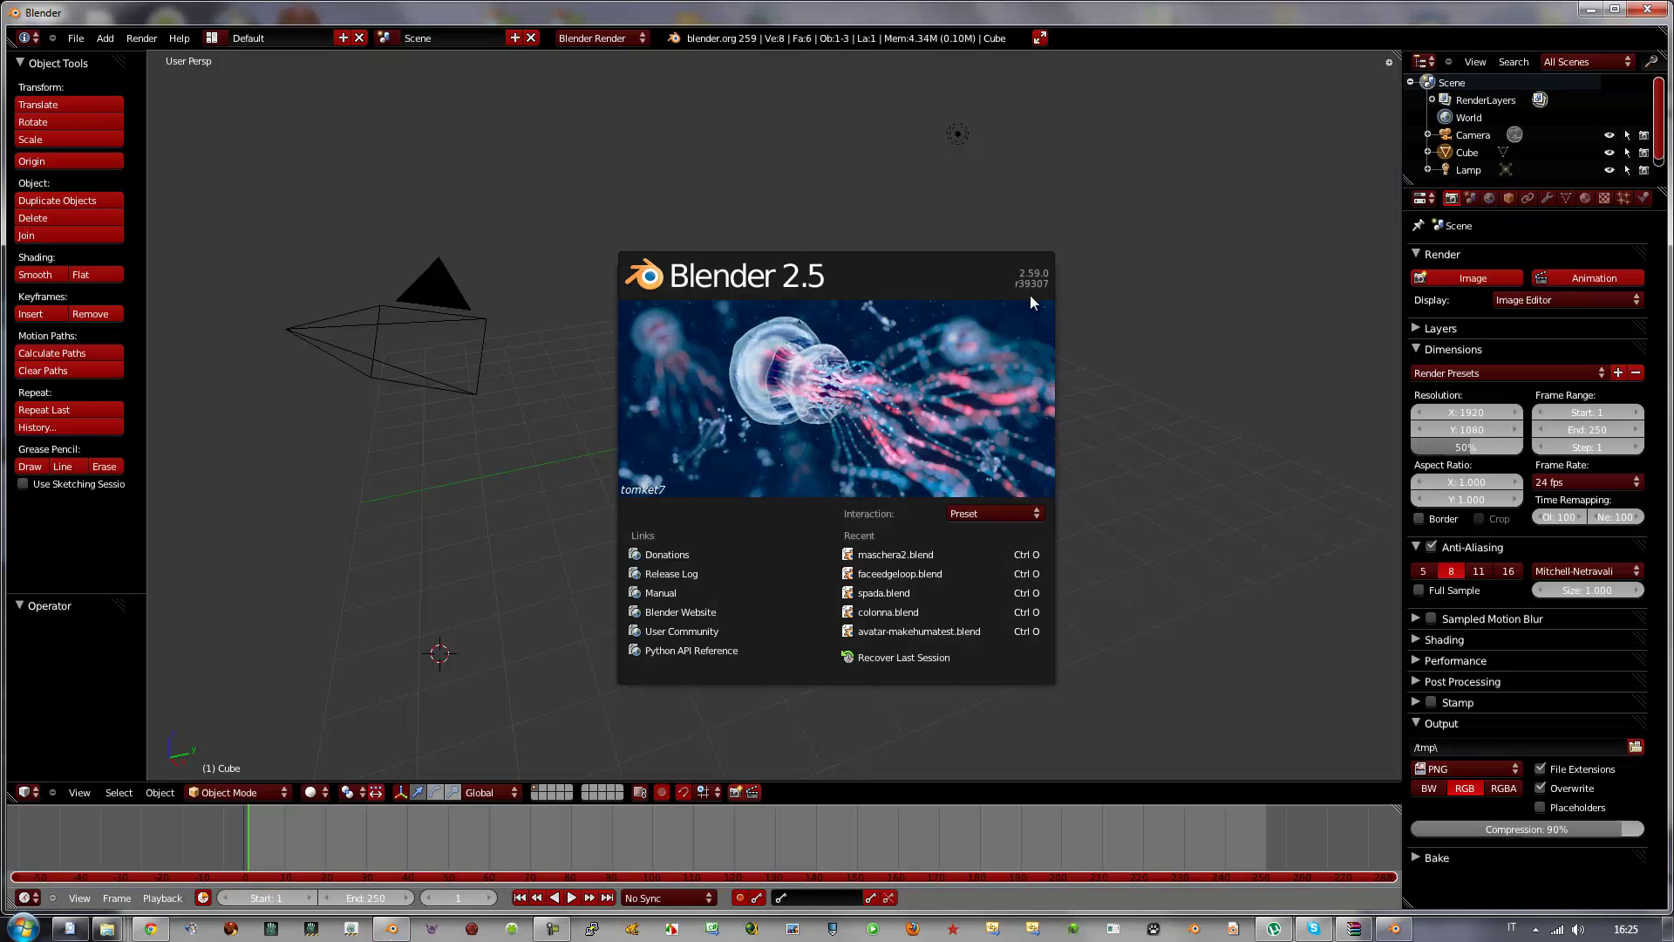
click(875, 385)
scroll(748, 394, up, 5)
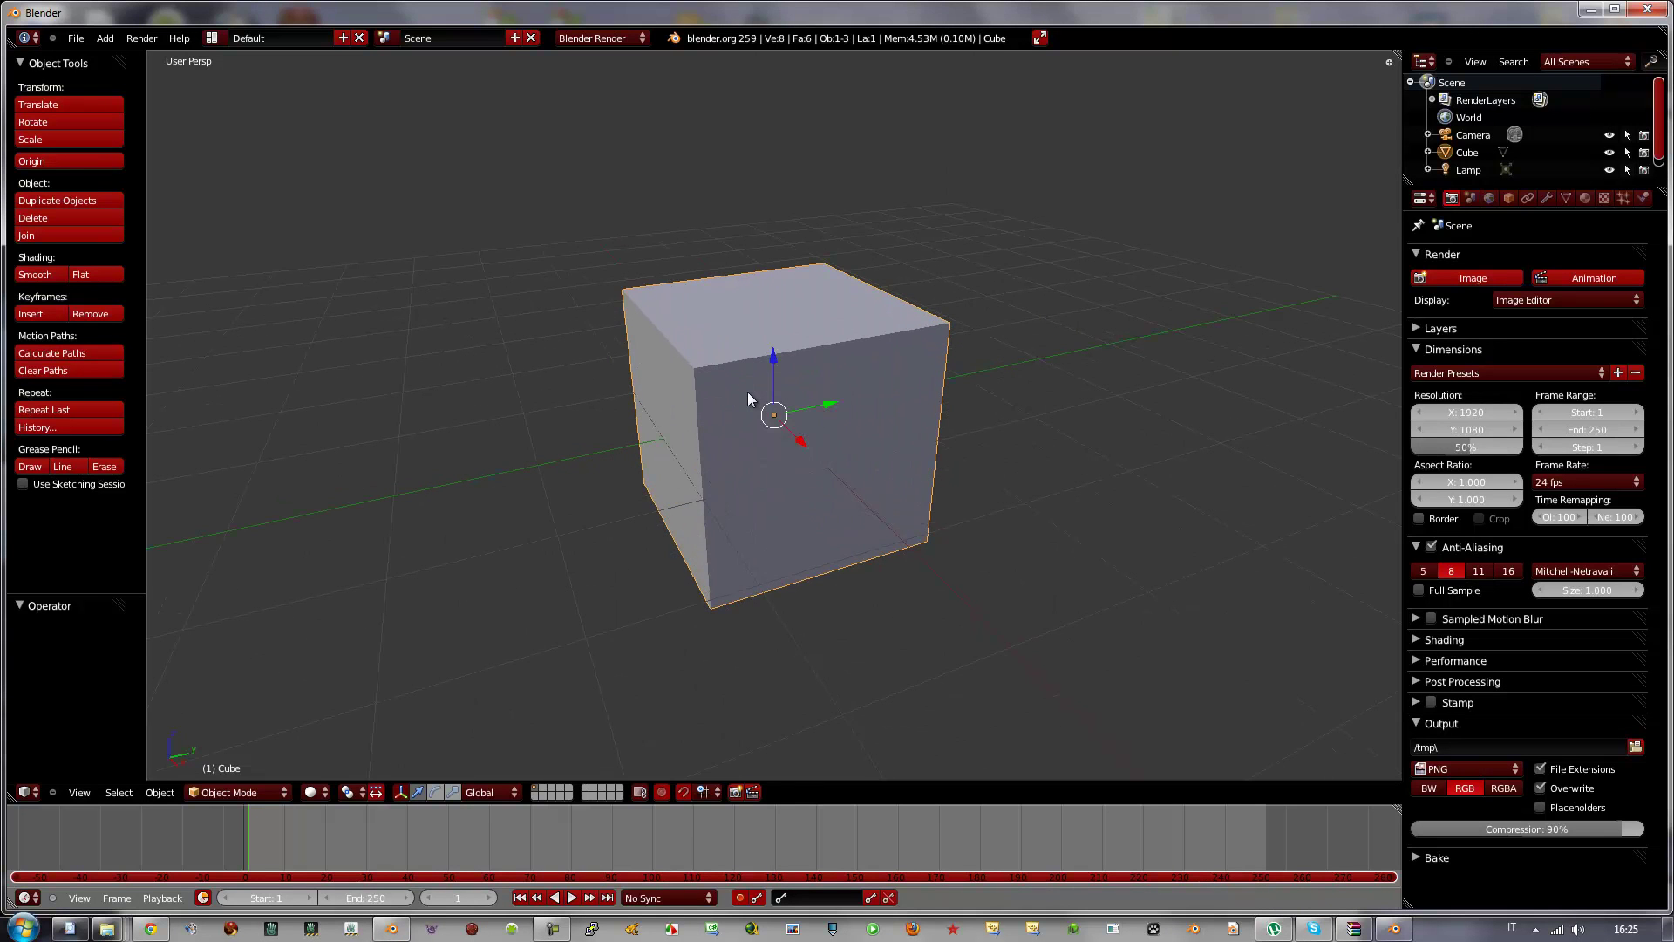
Step: Subdivide the whole 2.59 cube with 3 cuts, giving 98 vertices and 96 faces
key(Tab)
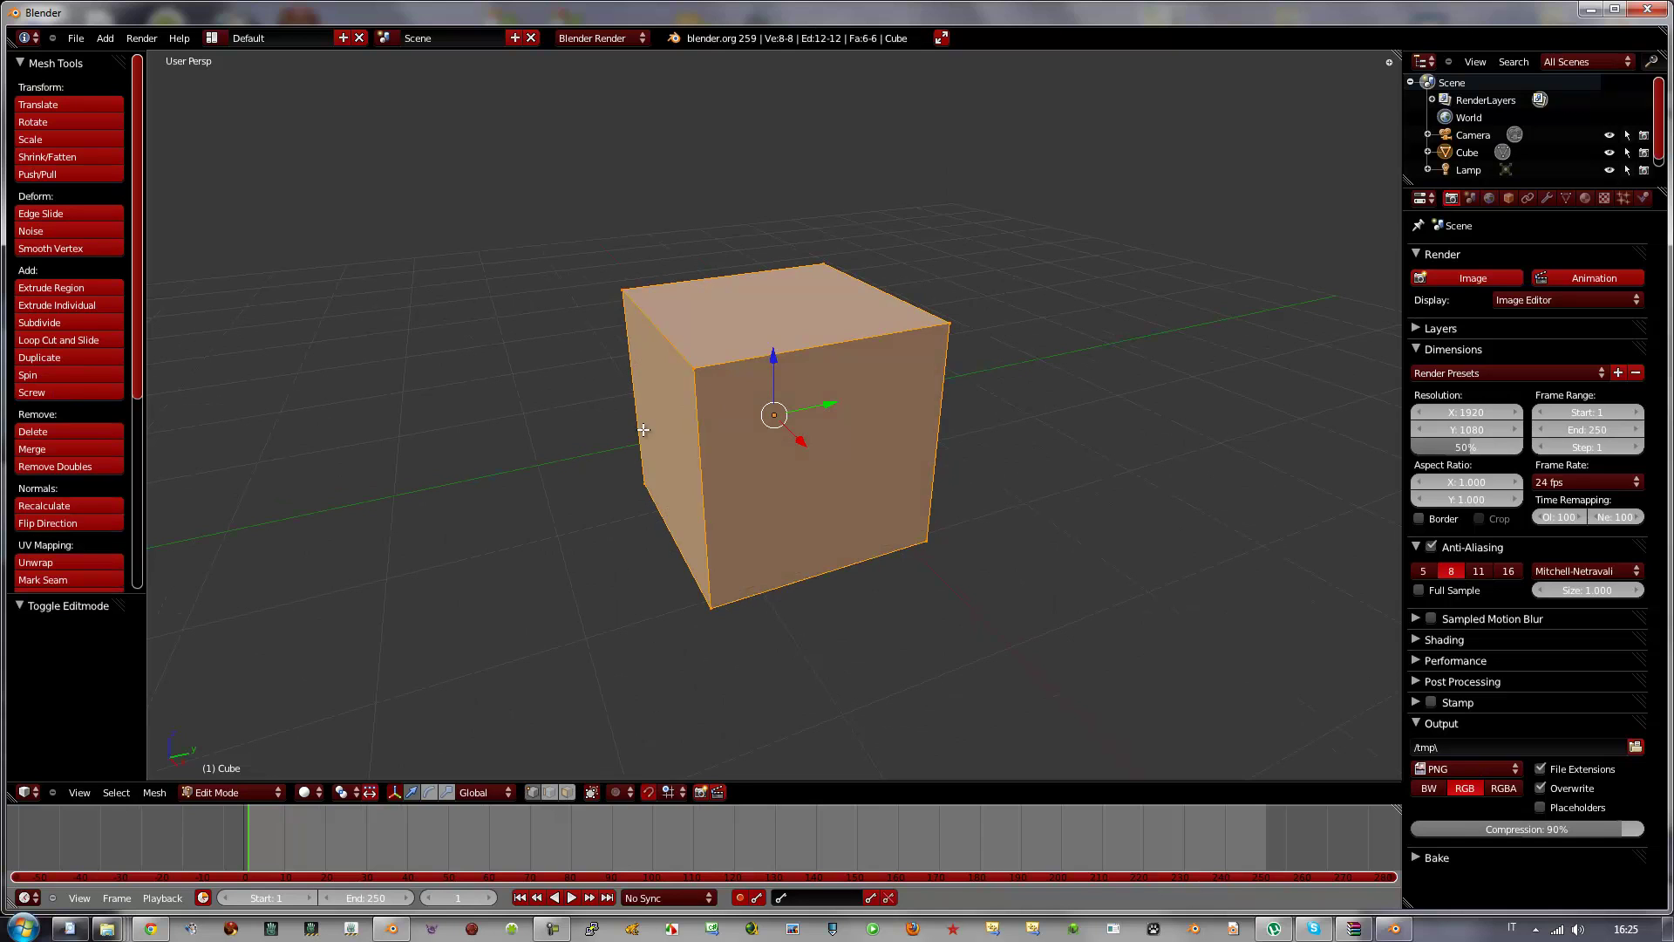
key(w)
click(641, 430)
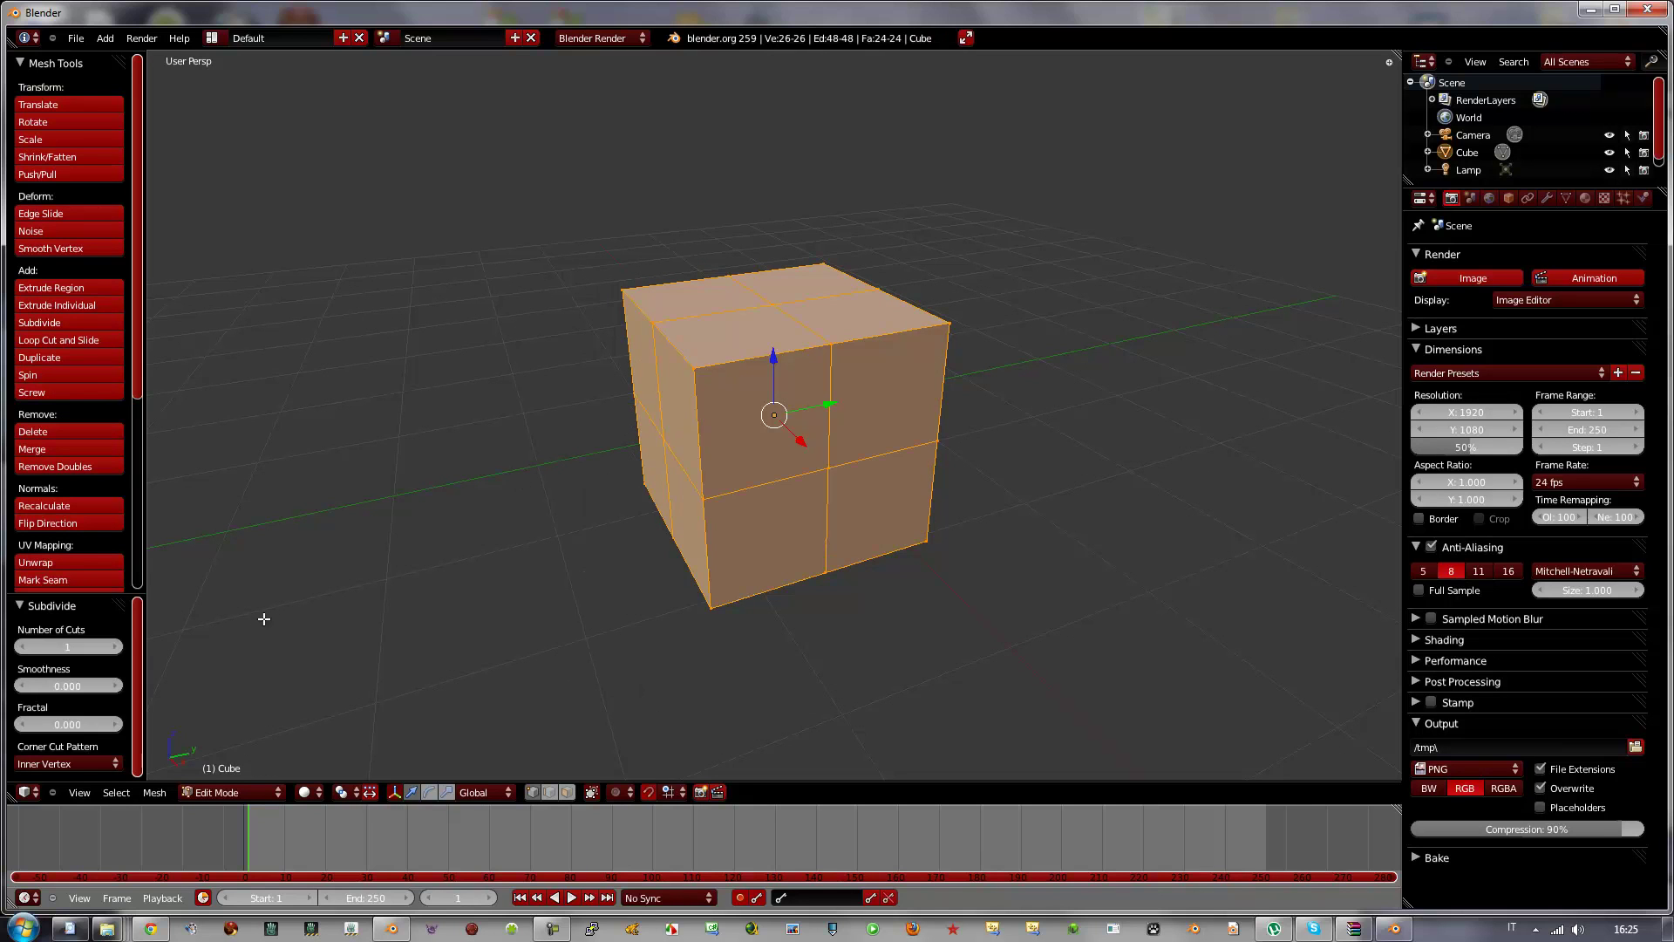
click(115, 646)
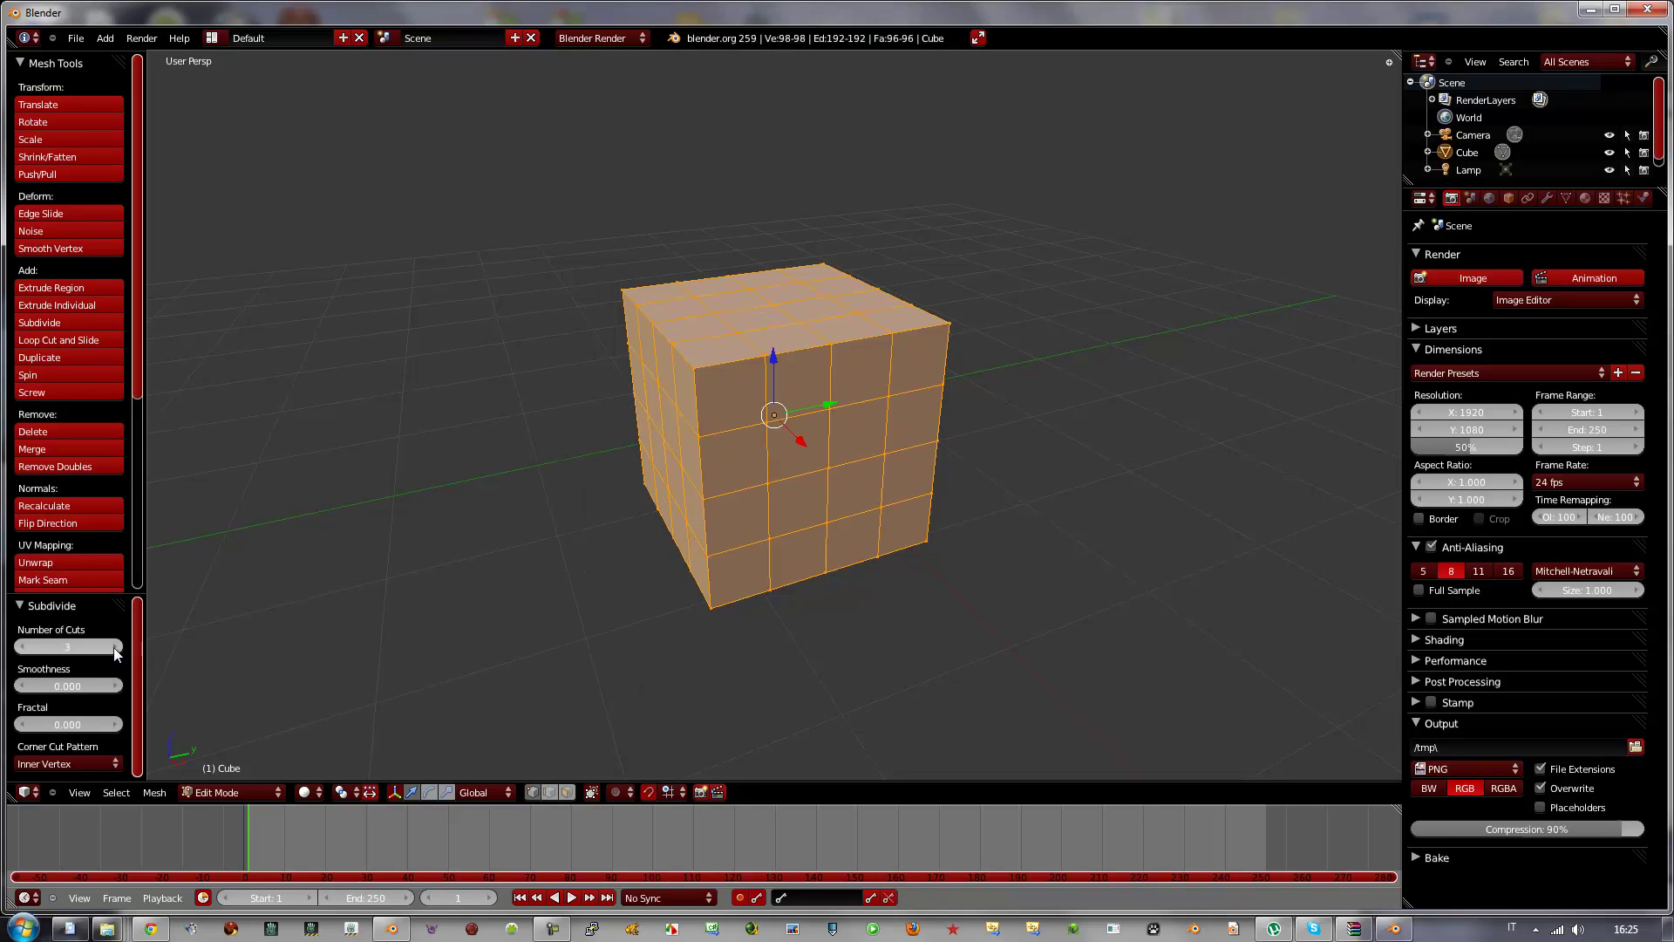
scroll(804, 478, up, 3)
middle_drag(805, 477, 818, 463)
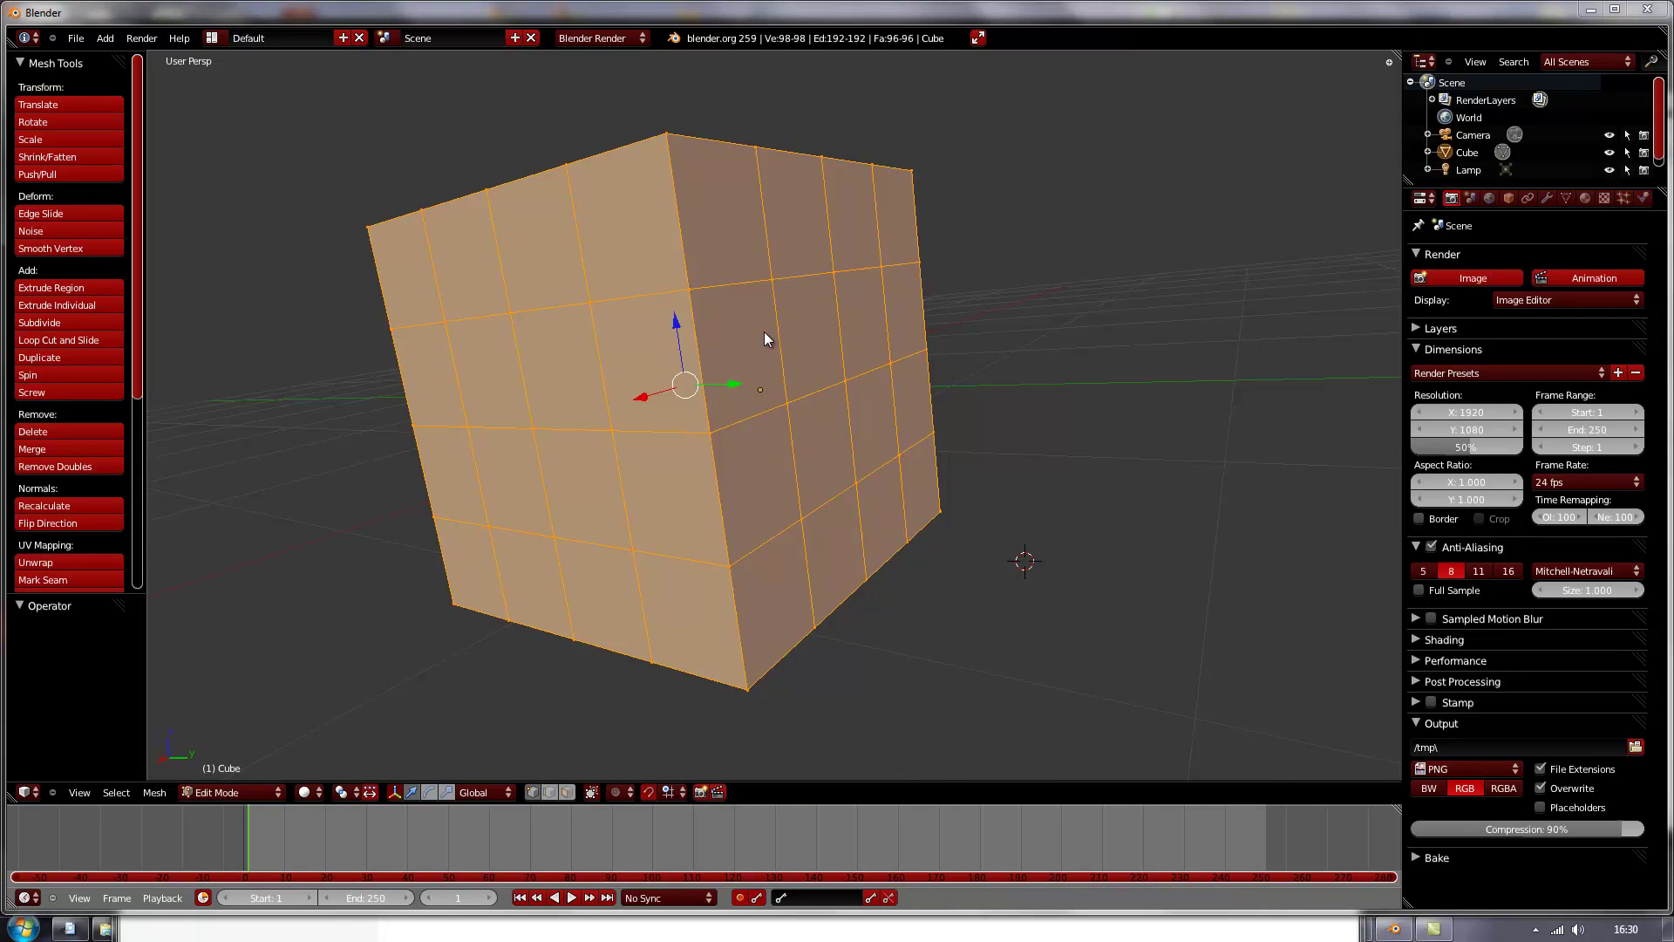
Step: Knife-cut loops around the 3D cursor on the 2.59 cube, then view the Bmesh build's extruded cube
click(766, 338)
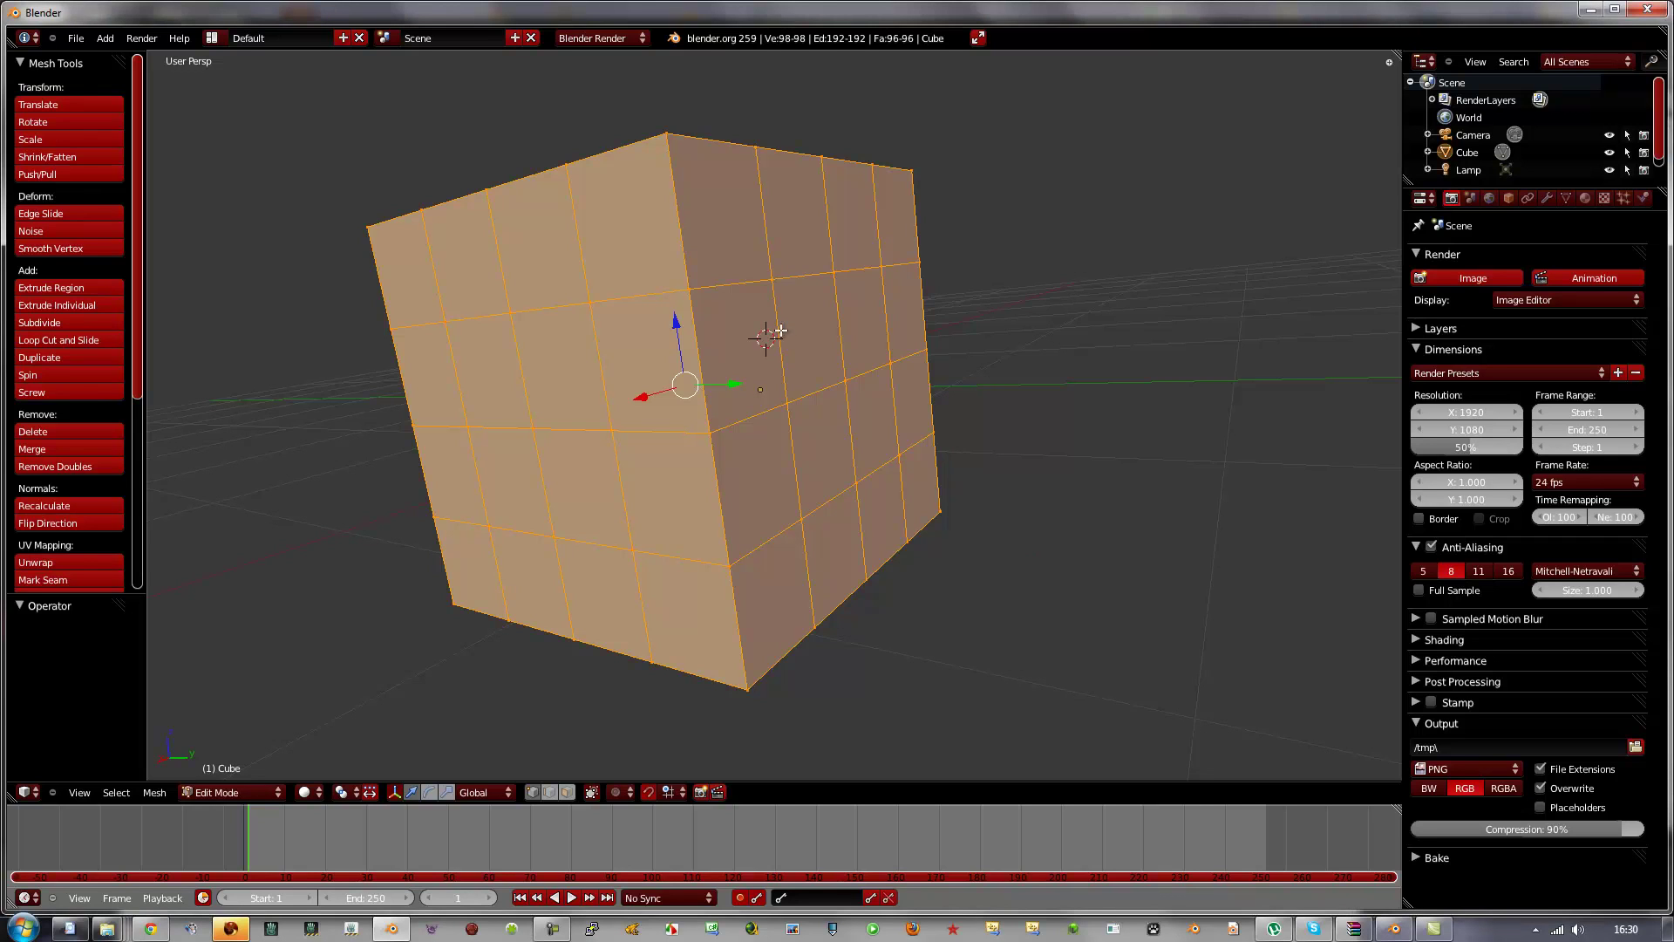
click(773, 346)
mouse_move(787, 333)
ctrl+mouse_down()
mouse_move(855, 439)
mouse_move(768, 333)
ctrl+mouse_up()
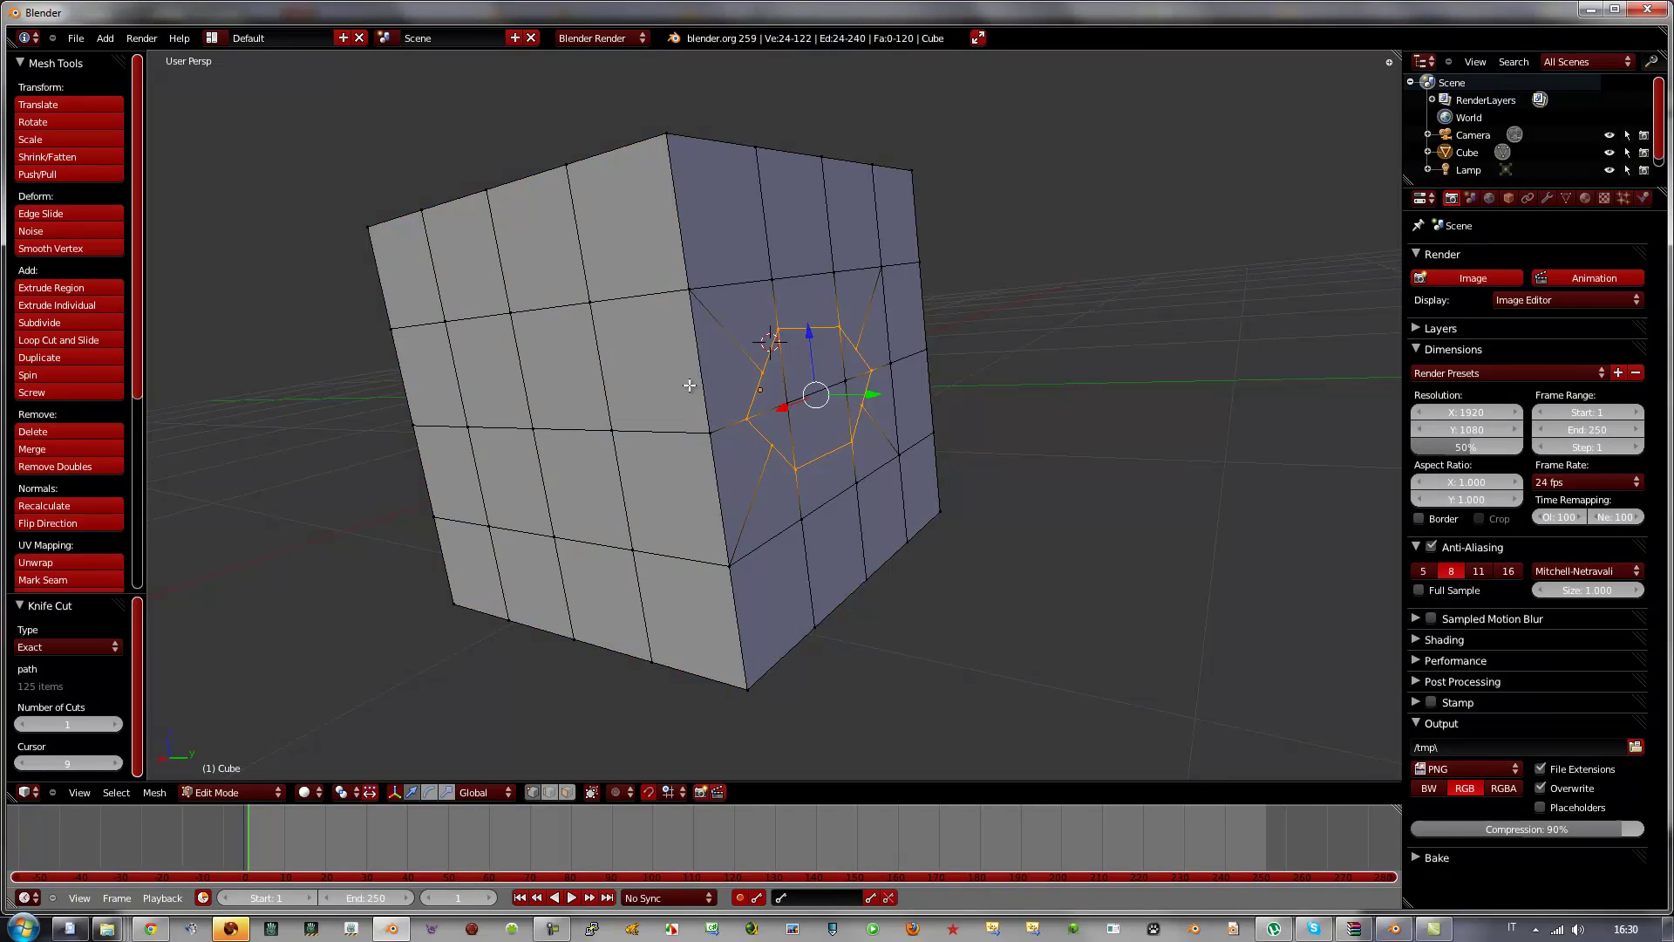
mouse_move(445, 388)
mouse_down()
mouse_move(598, 480)
mouse_move(448, 384)
mouse_move(498, 471)
mouse_up()
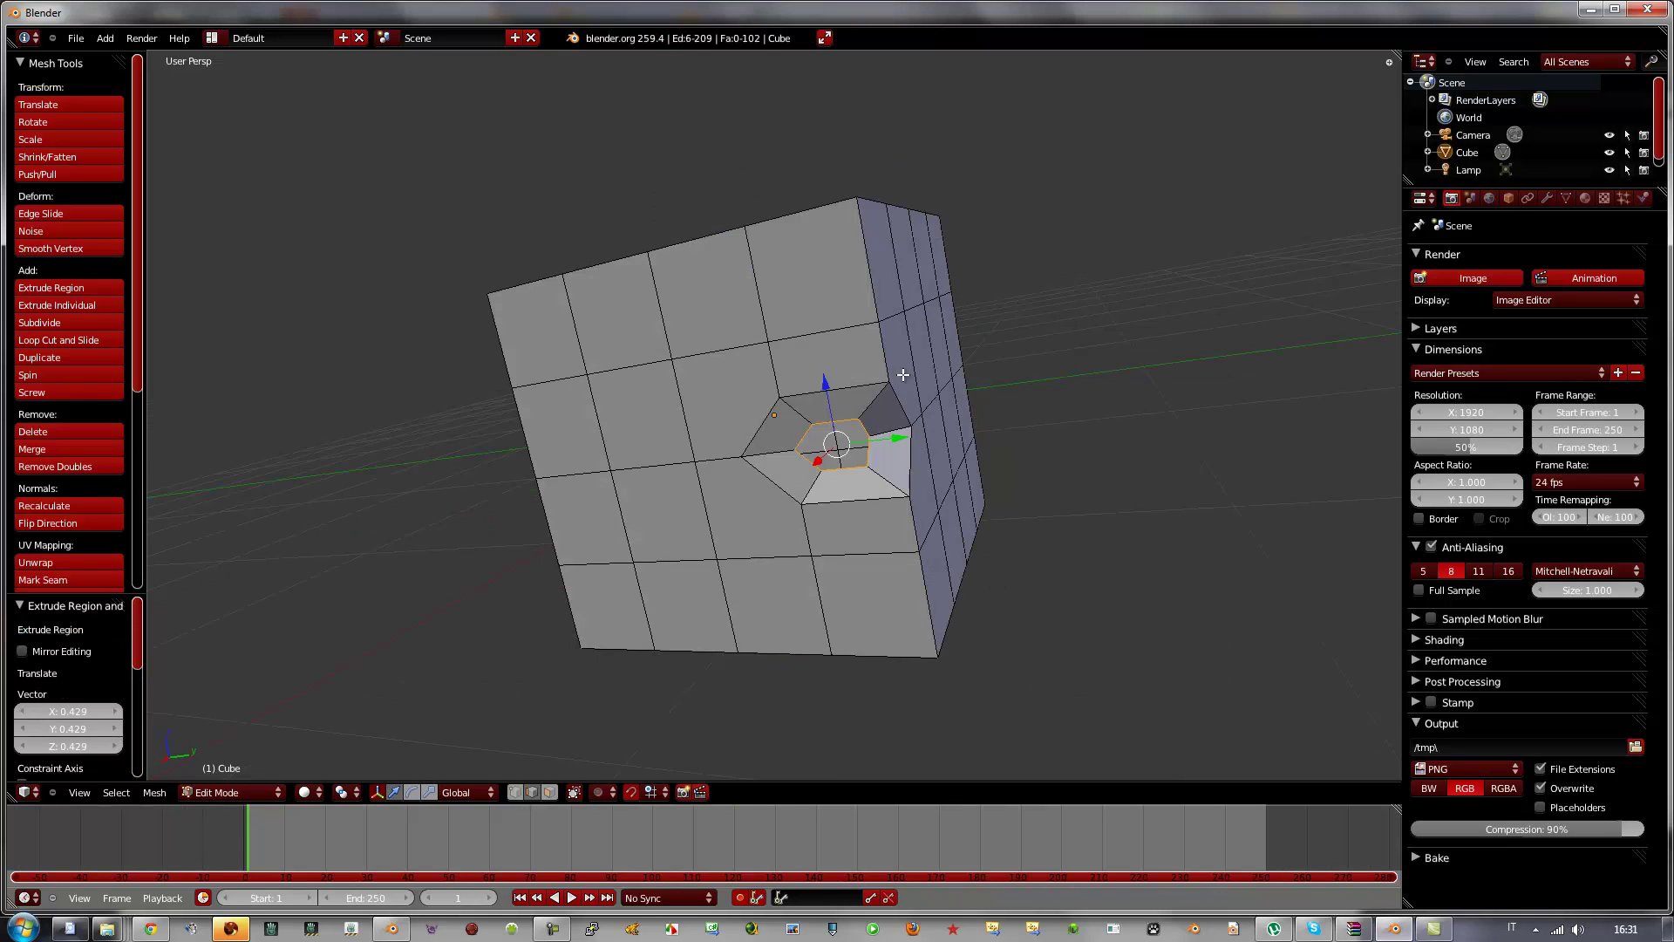
mouse_move(897, 374)
middle_down()
mouse_move(777, 459)
mouse_move(991, 362)
middle_up()
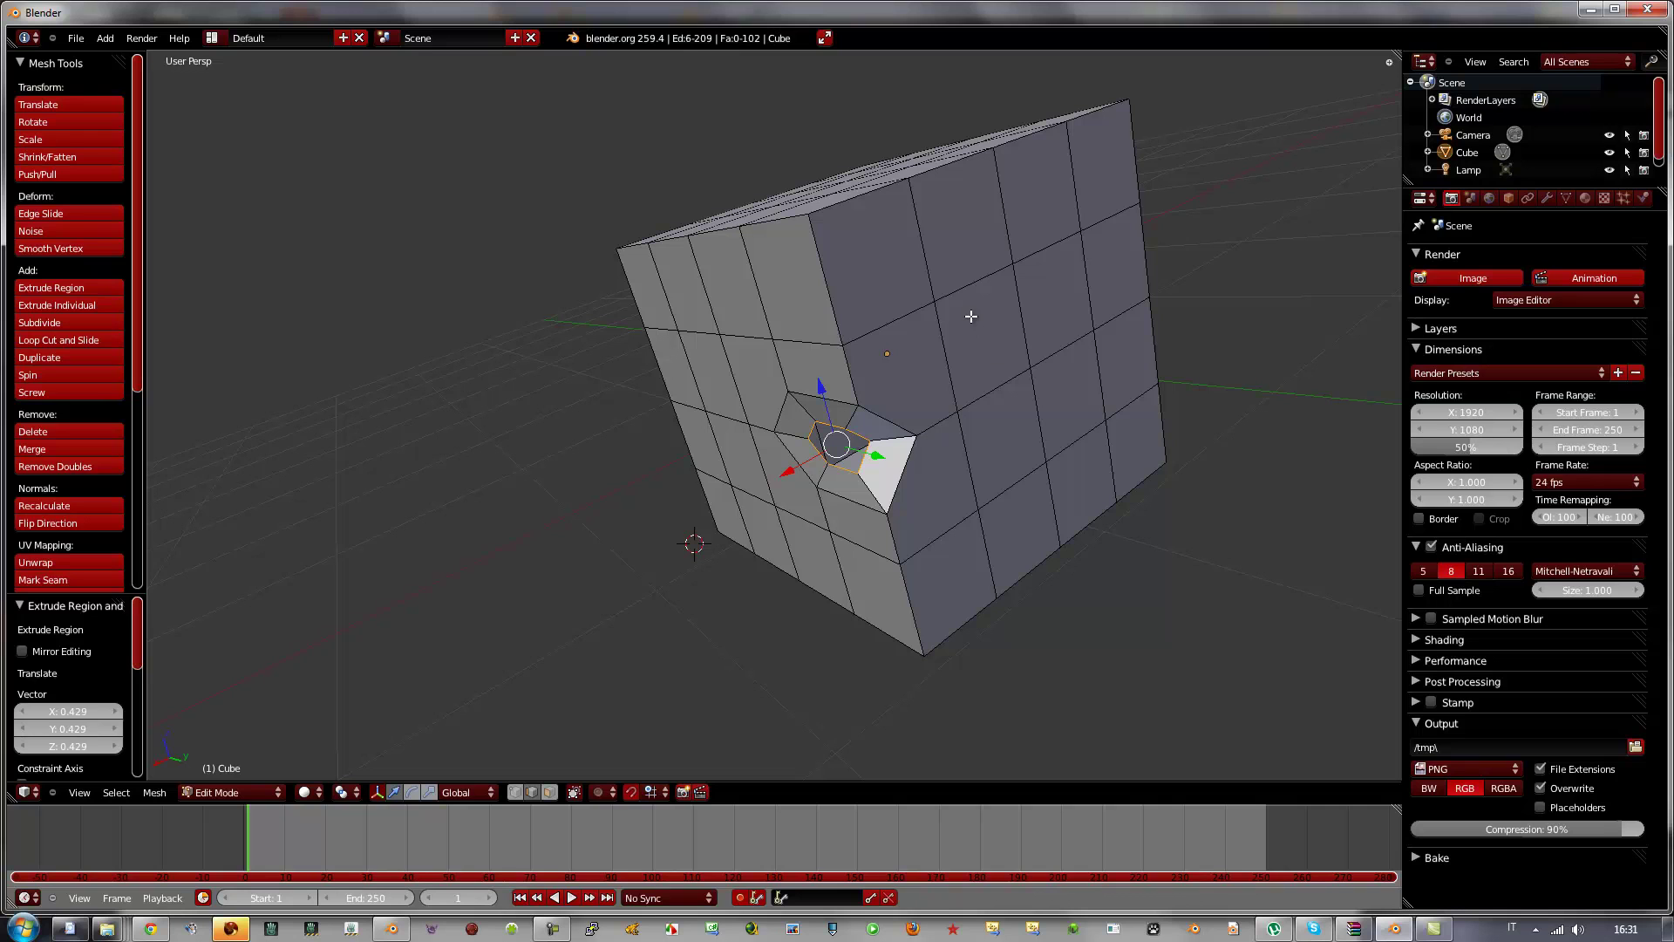
Step: Knife a closed ten-point loop around a large region of the Bmesh cube's right face and commit it
click(888, 271)
click(1073, 179)
click(1109, 225)
click(1122, 314)
click(1131, 402)
click(1111, 464)
click(1054, 505)
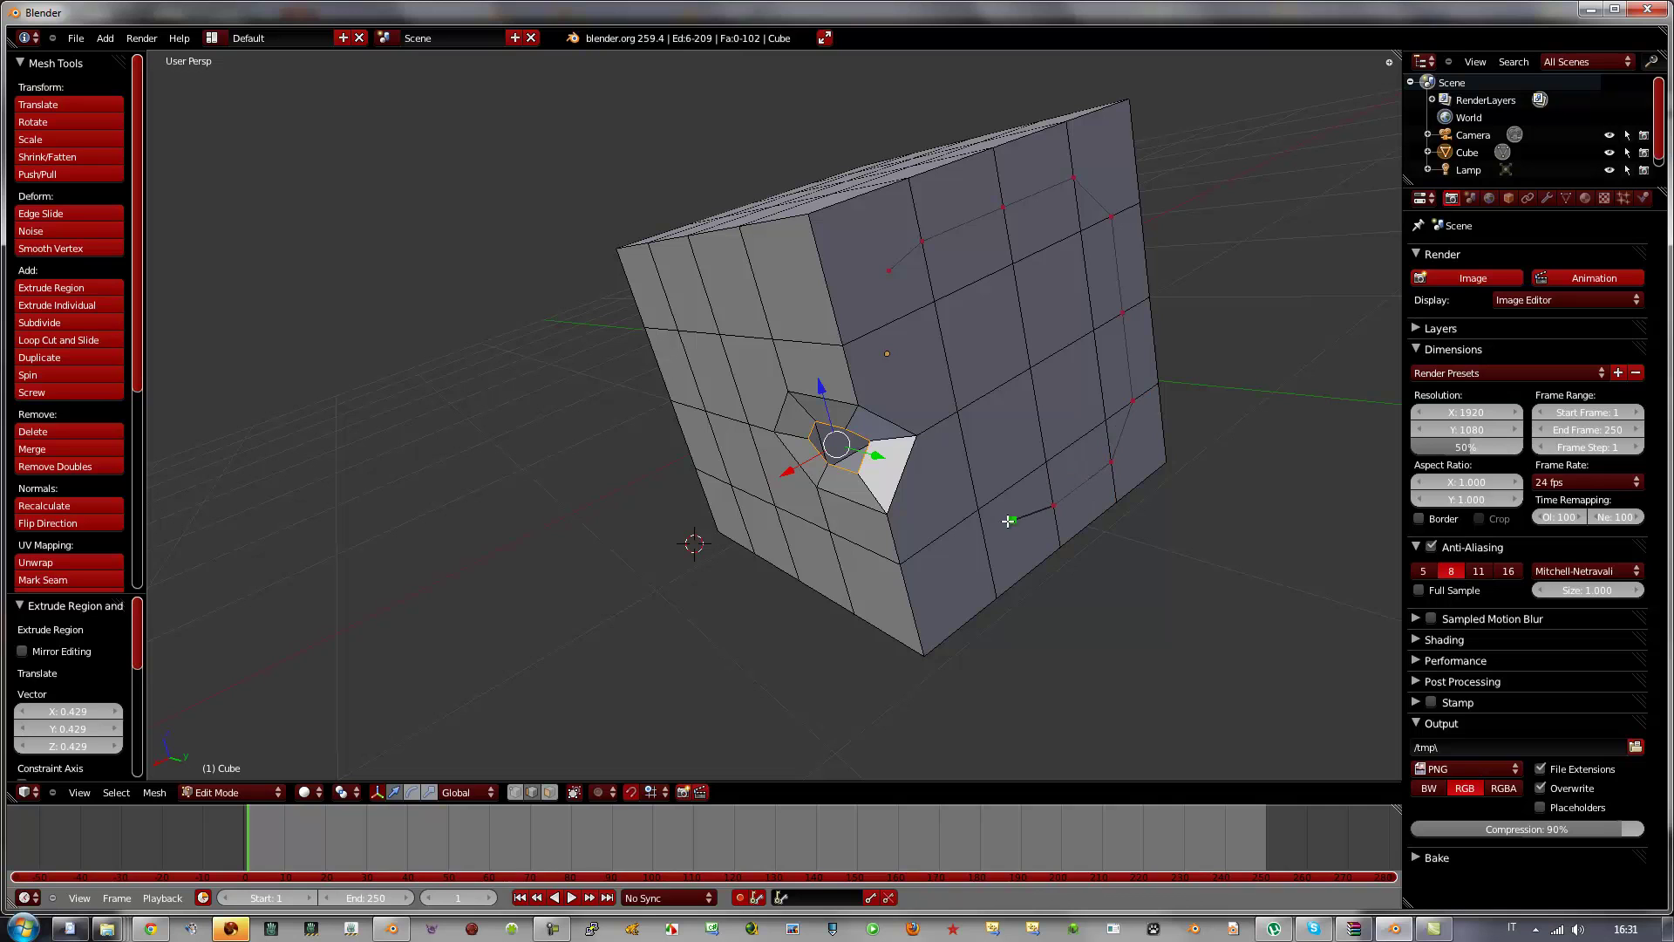
click(940, 535)
click(996, 386)
click(973, 280)
click(888, 270)
key(Return)
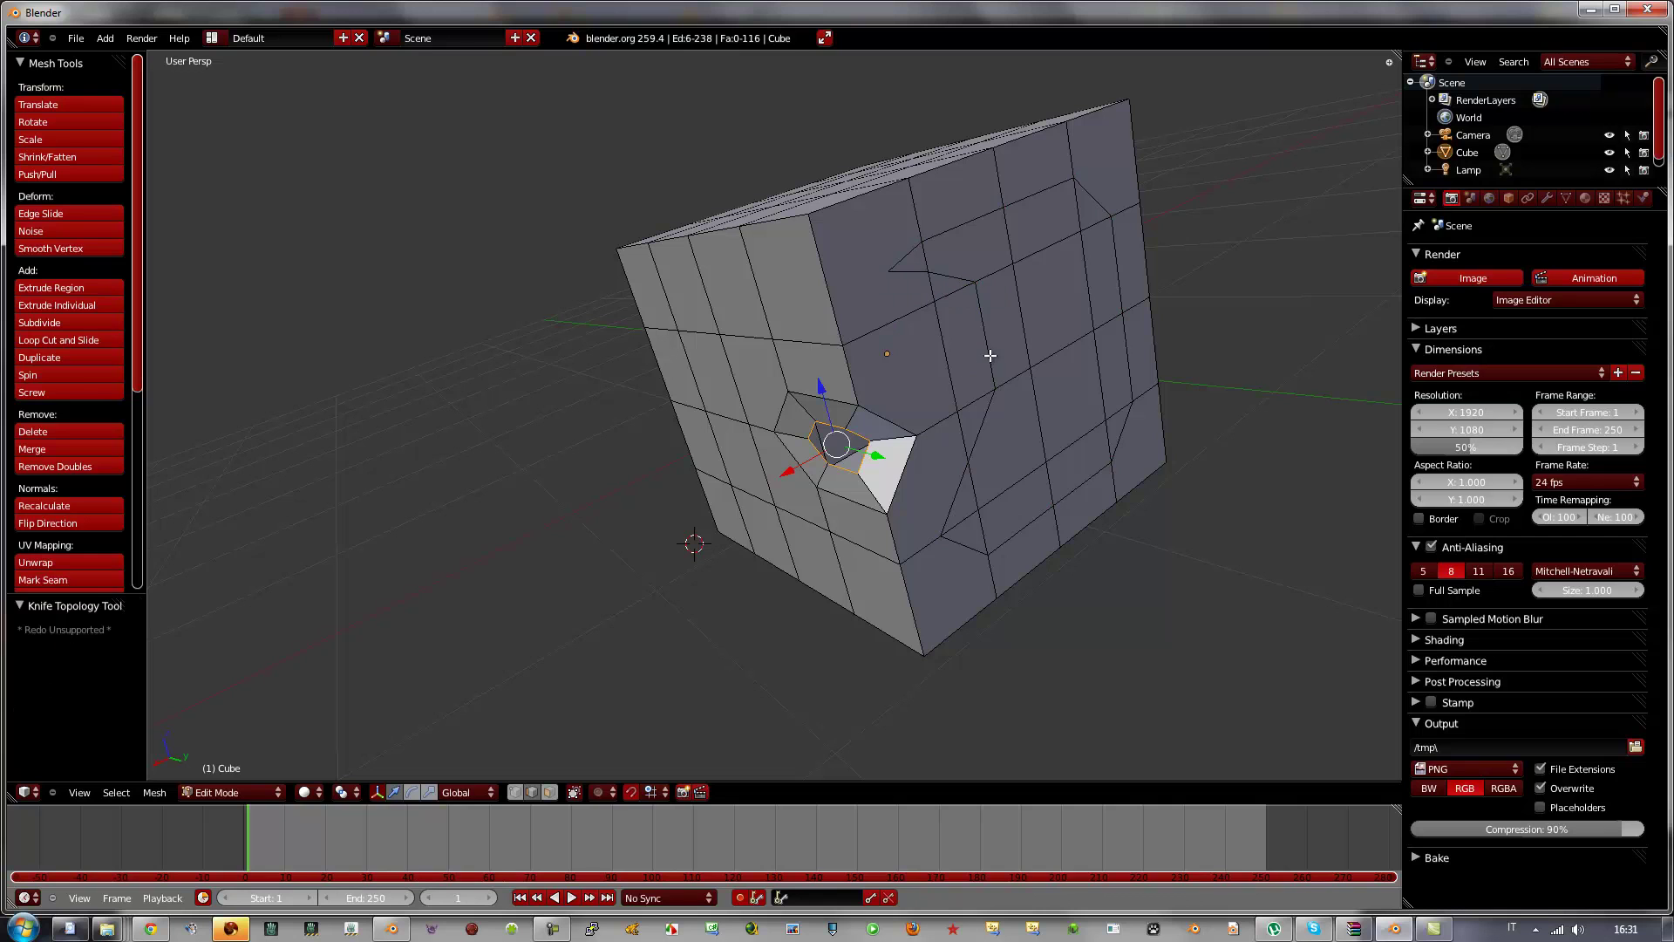
Step: Extrude the cut region's edge loop 0.504 along the Y axis into a raised rim
alt+right_click(988, 344)
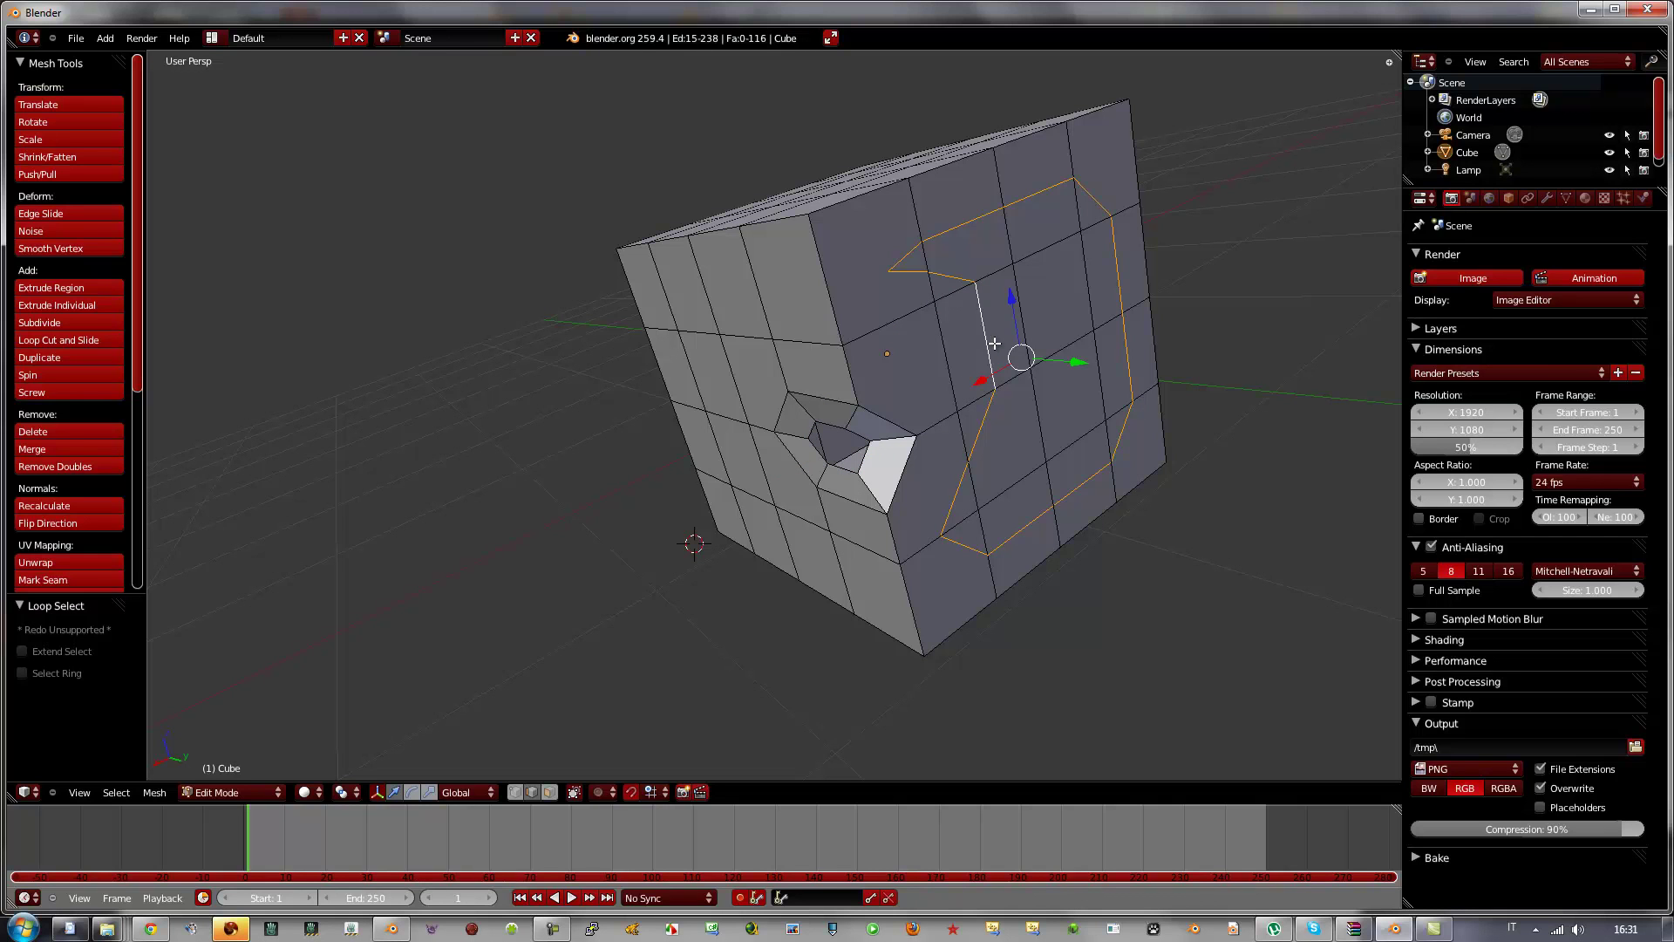
key(e)
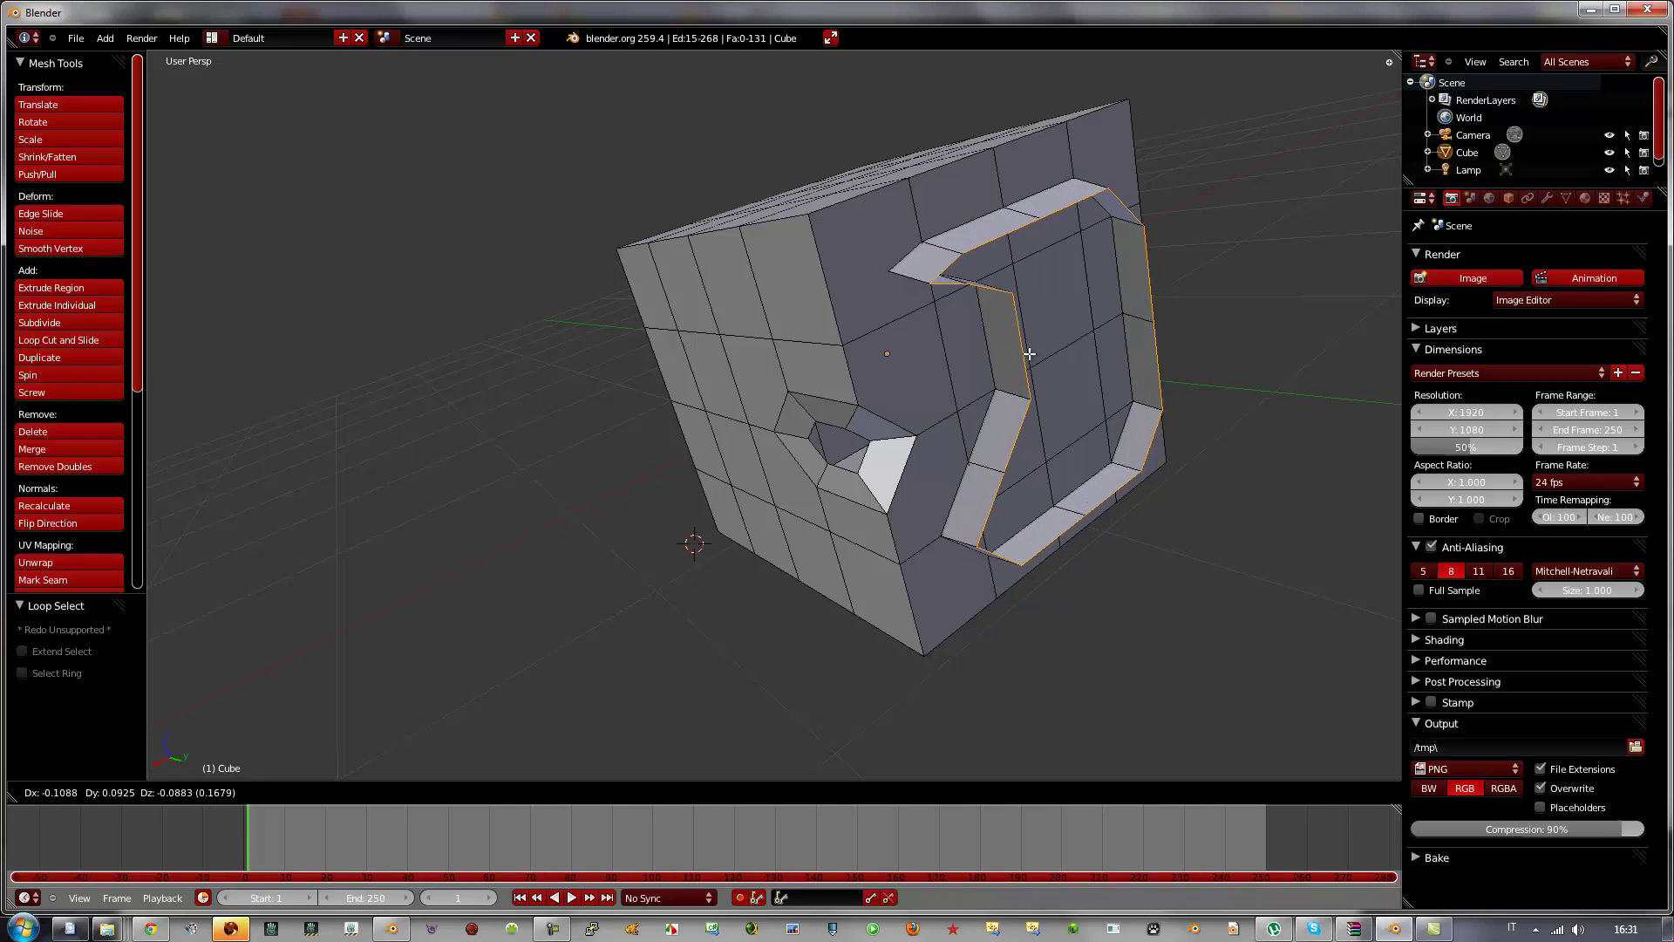
key(y)
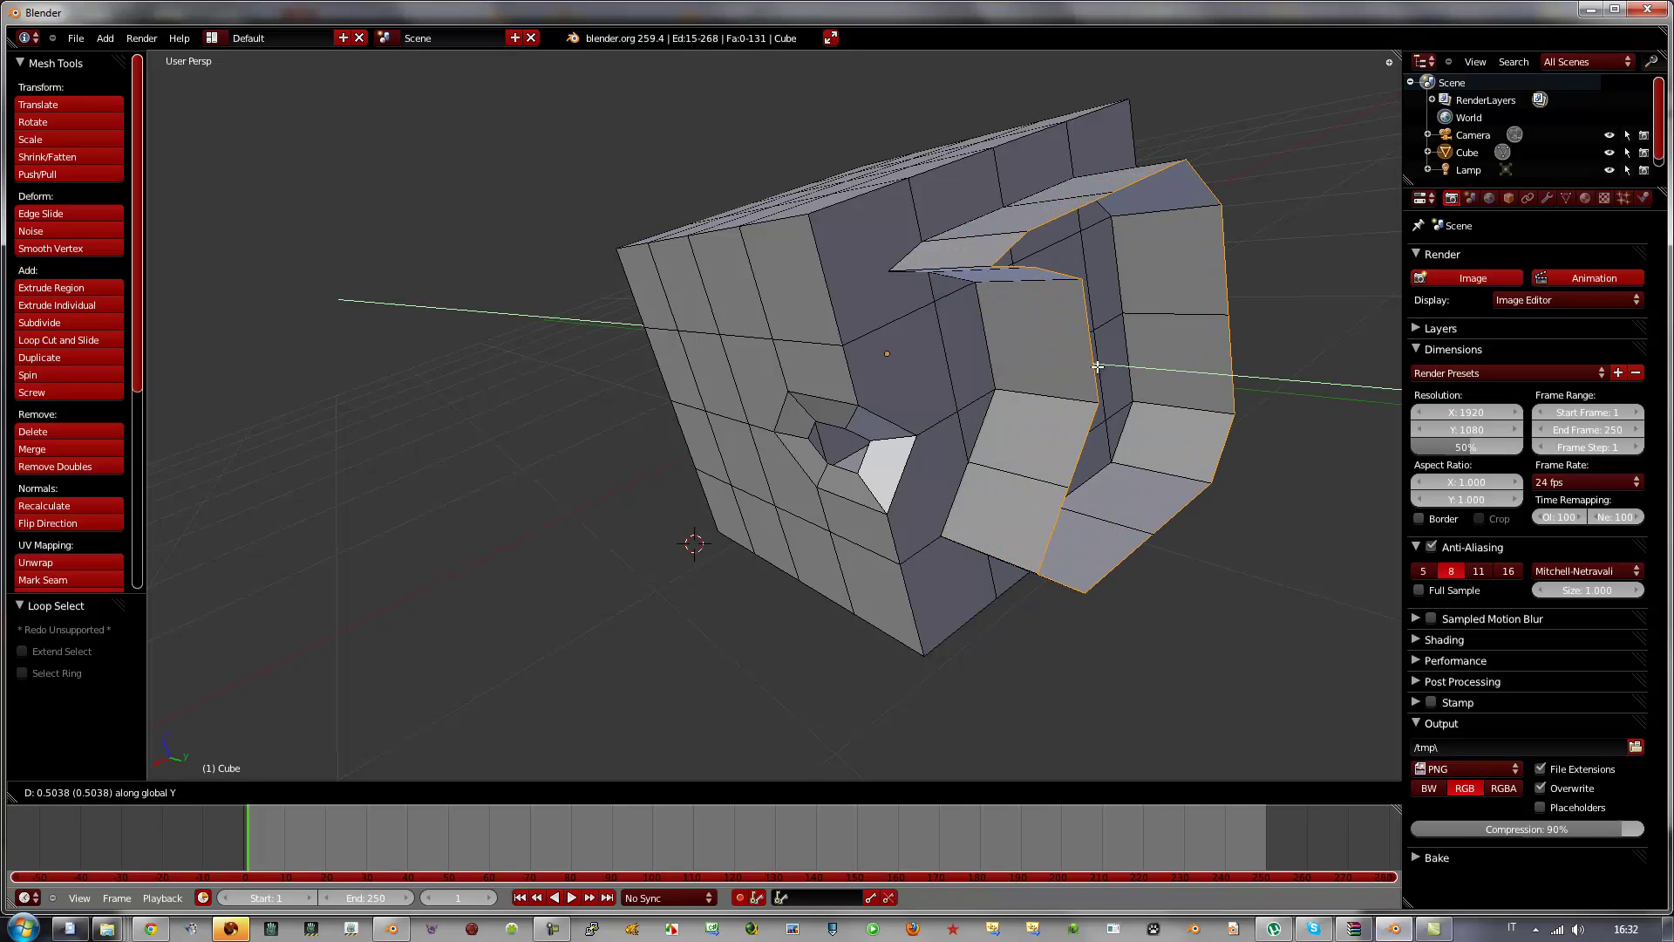
click(1098, 368)
mouse_move(1125, 362)
middle_down()
mouse_move(1062, 269)
mouse_move(1128, 515)
middle_up()
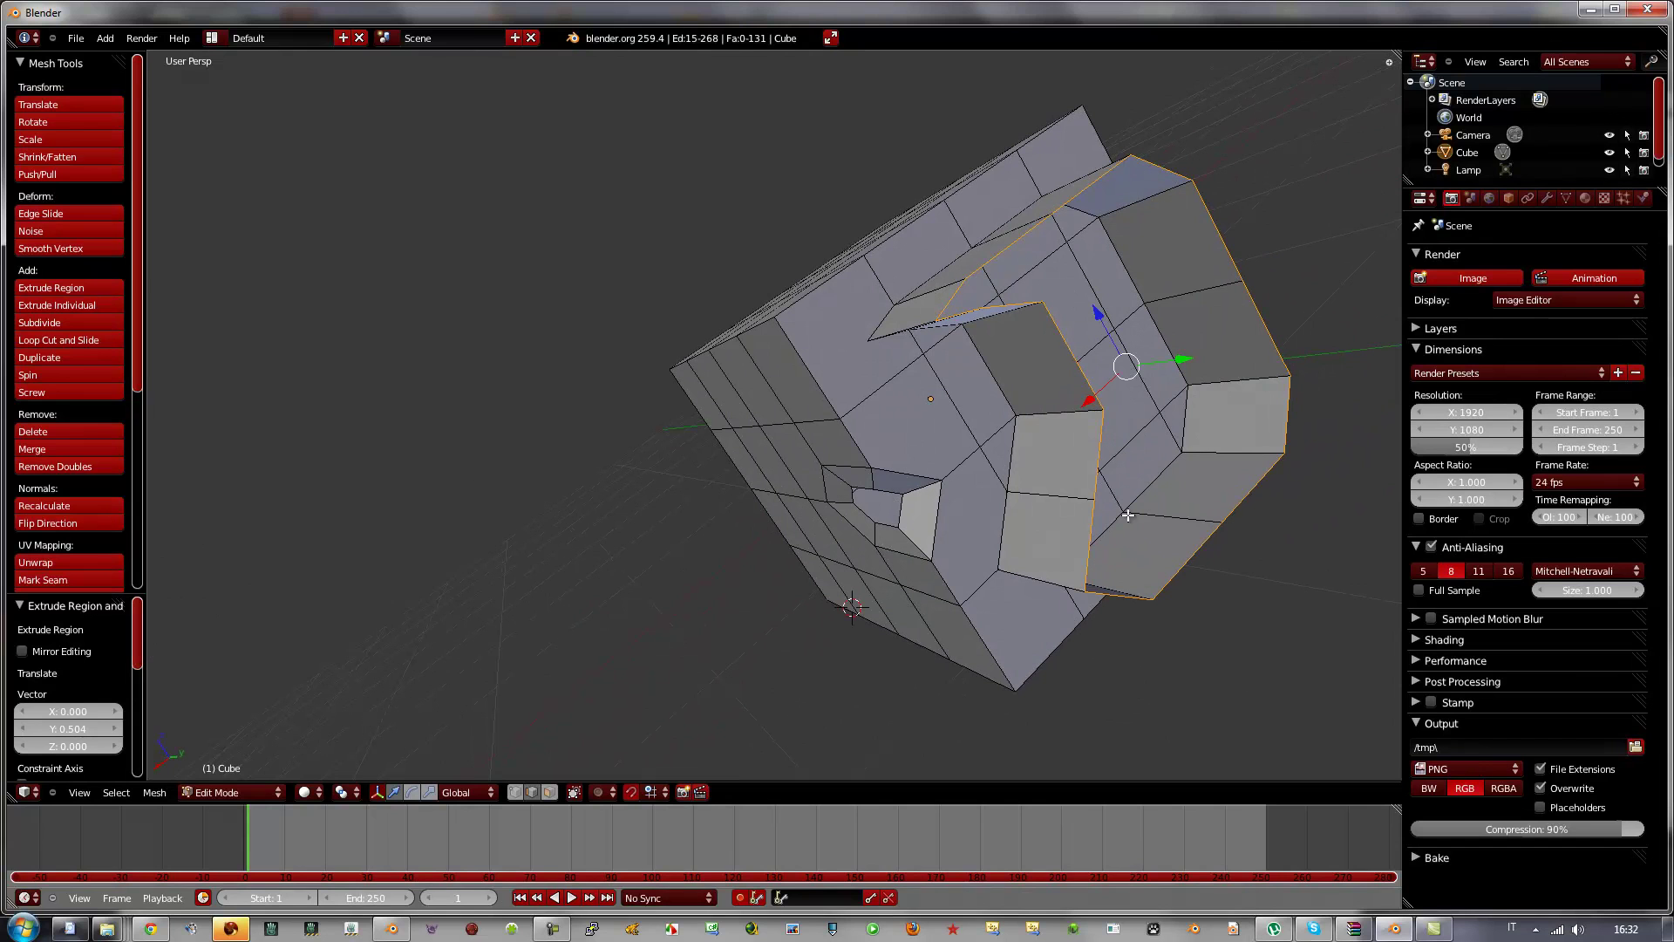
mouse_move(826, 302)
middle_down()
mouse_move(869, 370)
mouse_move(856, 190)
mouse_move(885, 244)
mouse_move(911, 405)
middle_up()
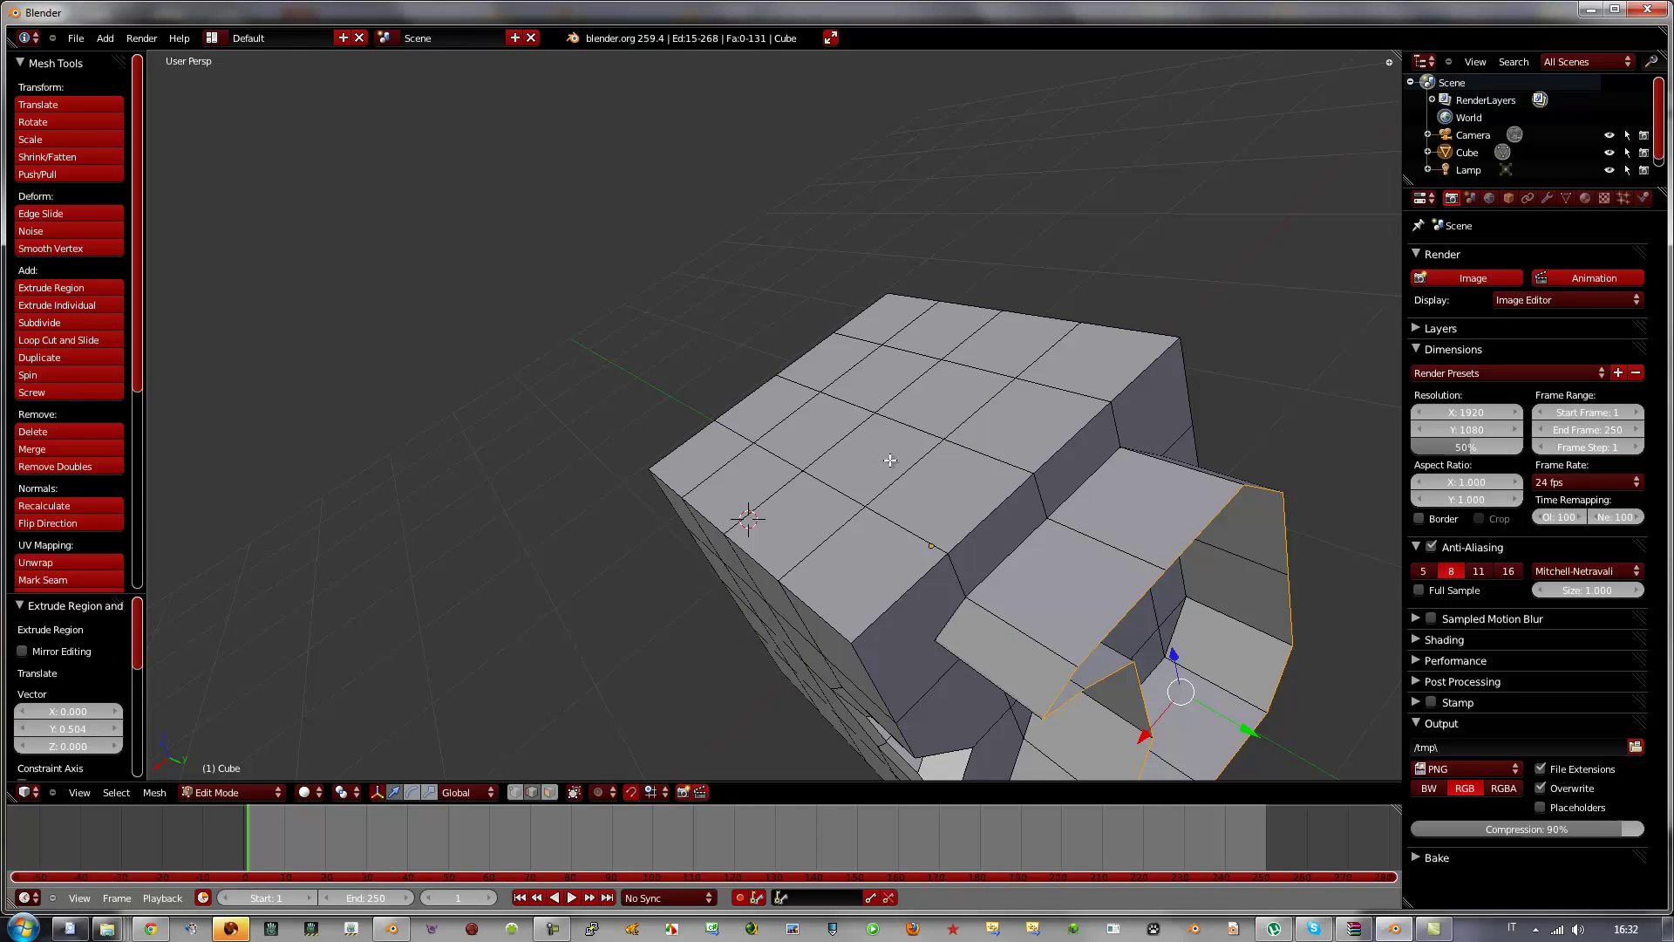
Step: Knife a seven-point star outline into the cube's top face and commit it (282 edges, 138 faces)
key(k)
click(840, 442)
click(838, 397)
click(917, 354)
click(918, 378)
click(966, 422)
click(916, 428)
click(901, 475)
key(Return)
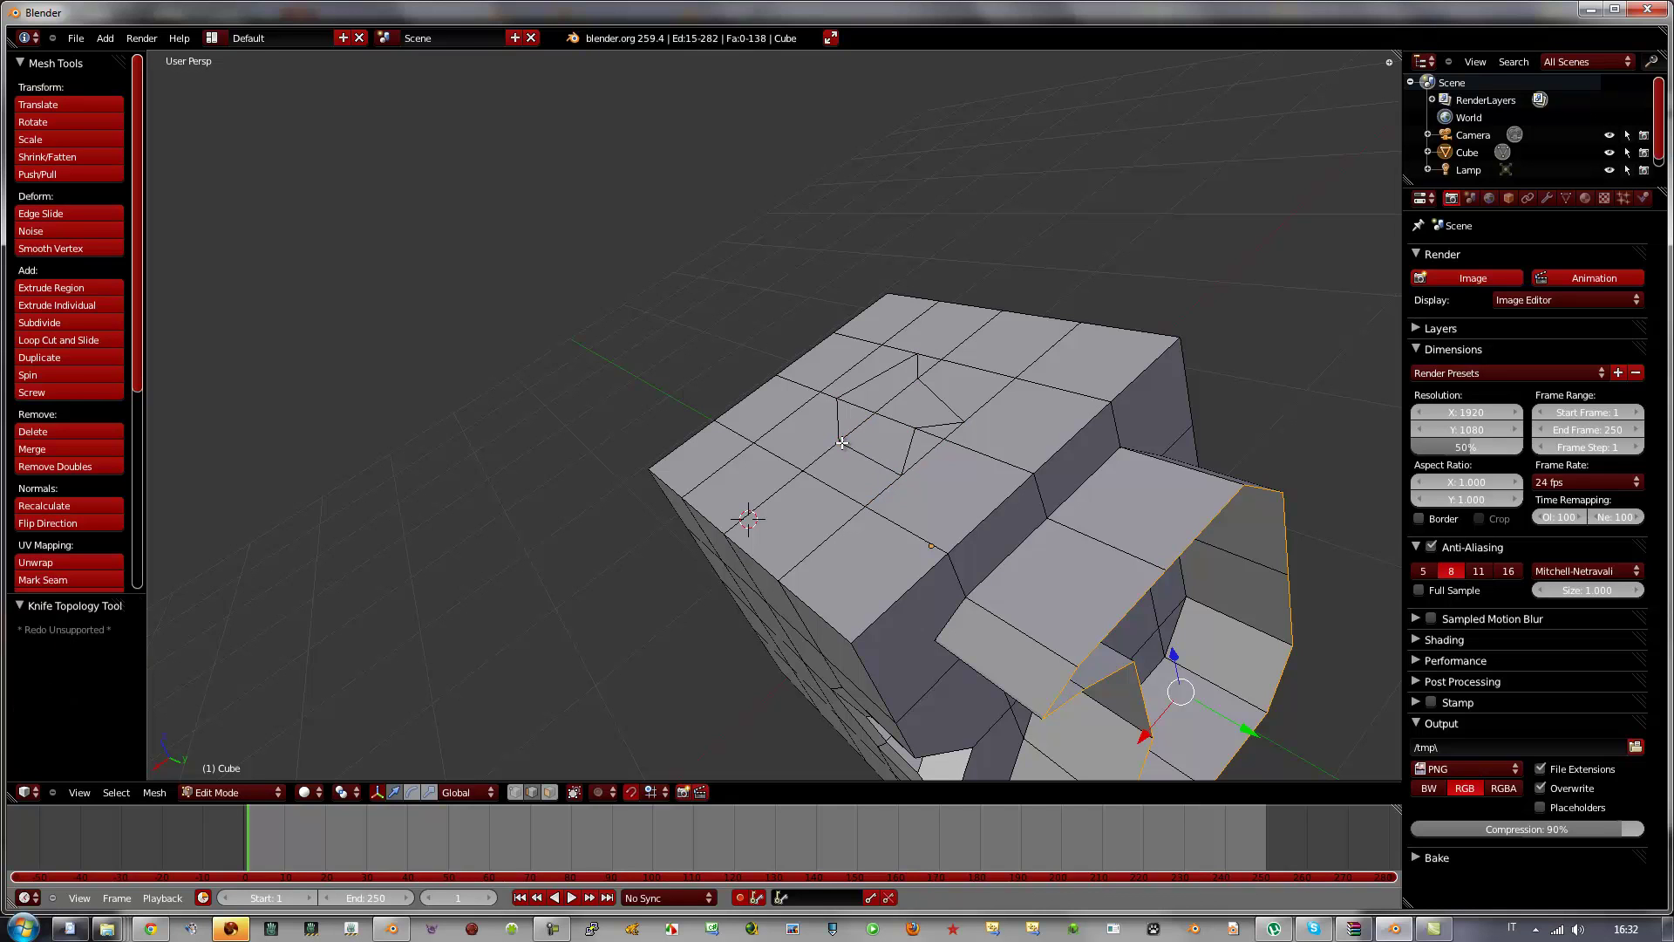
Step: Select the four star-cut faces and extrude them upward 0.919 into a spike
click(544, 796)
click(890, 436)
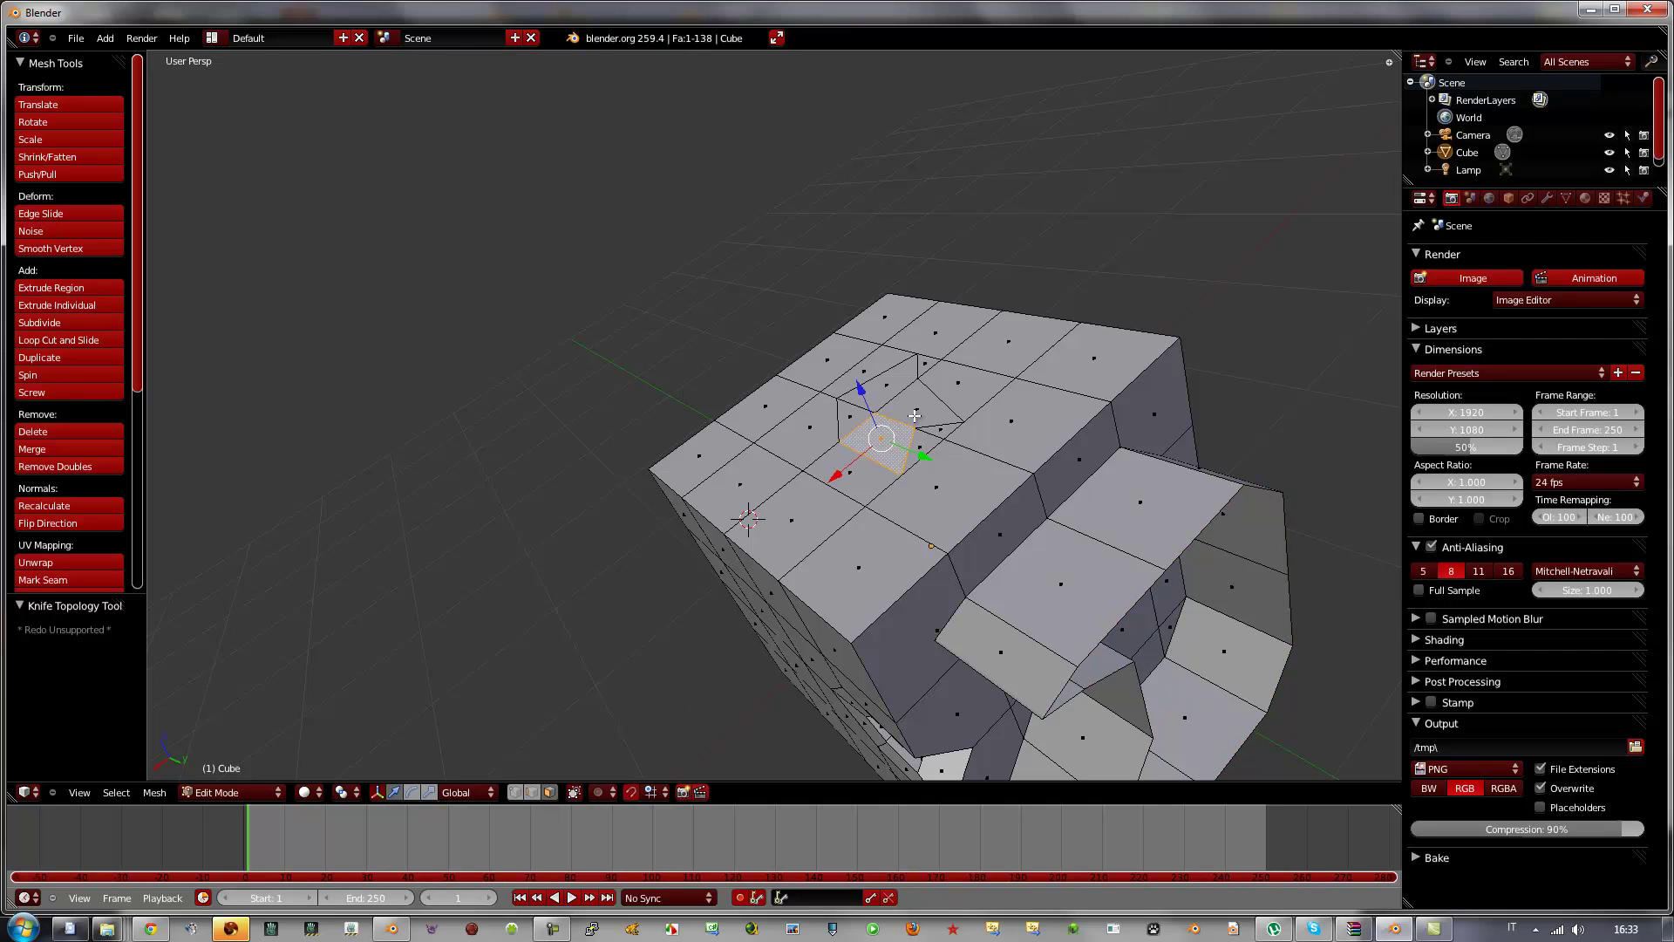
shift+click(912, 394)
shift+click(896, 376)
shift+click(848, 421)
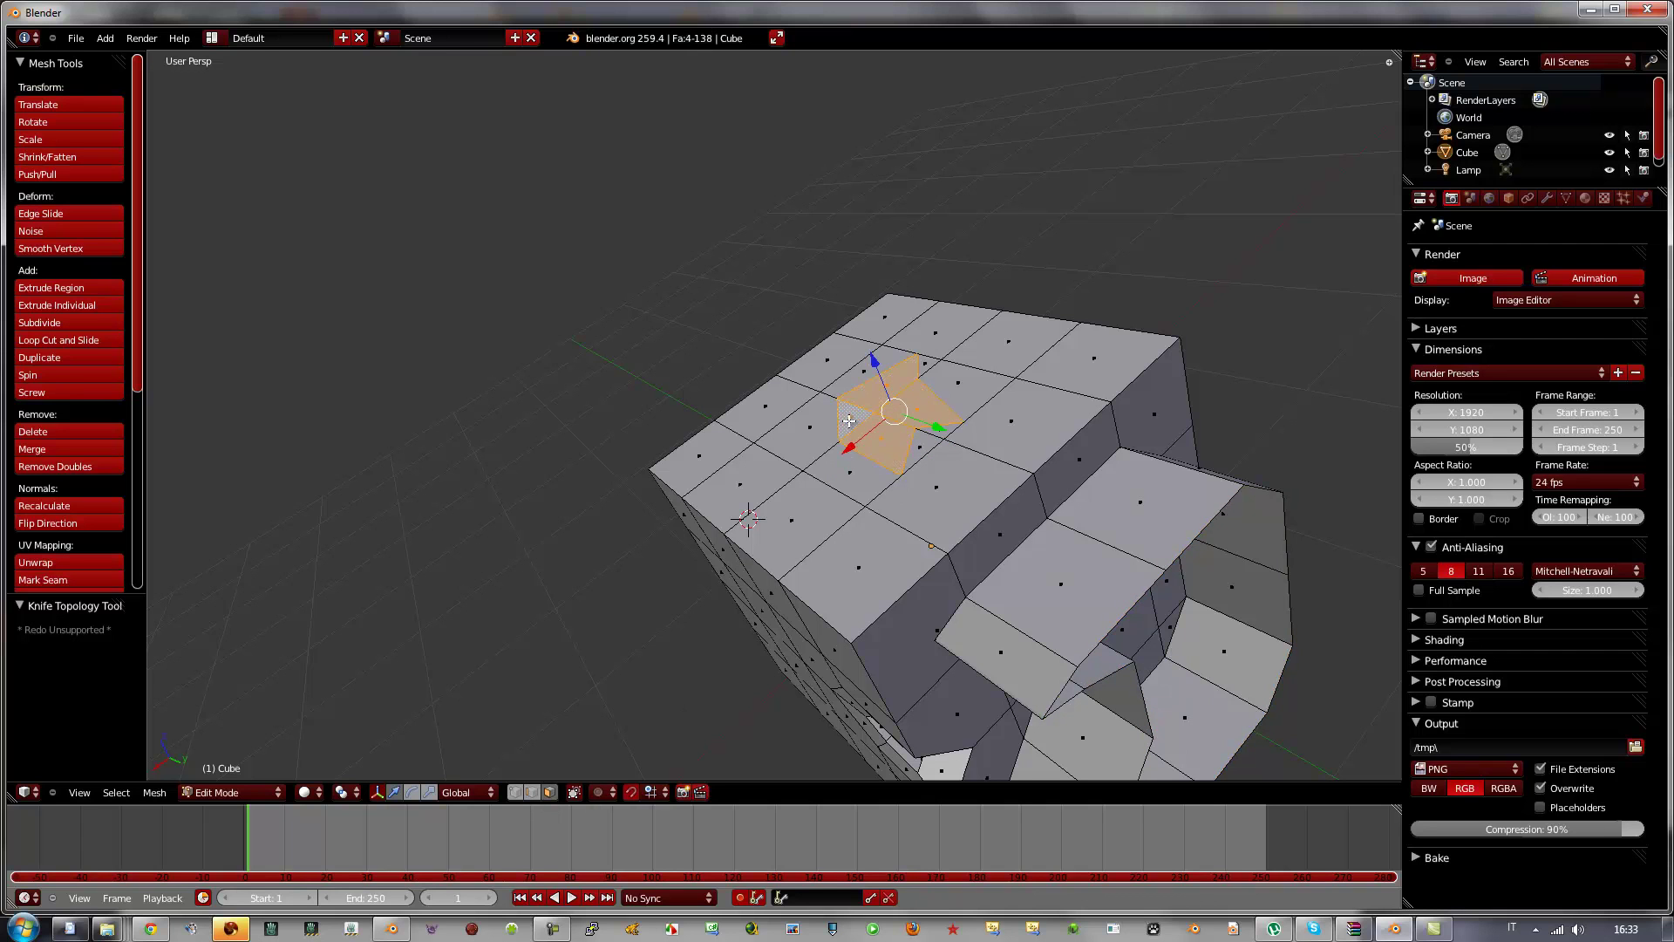
key(e)
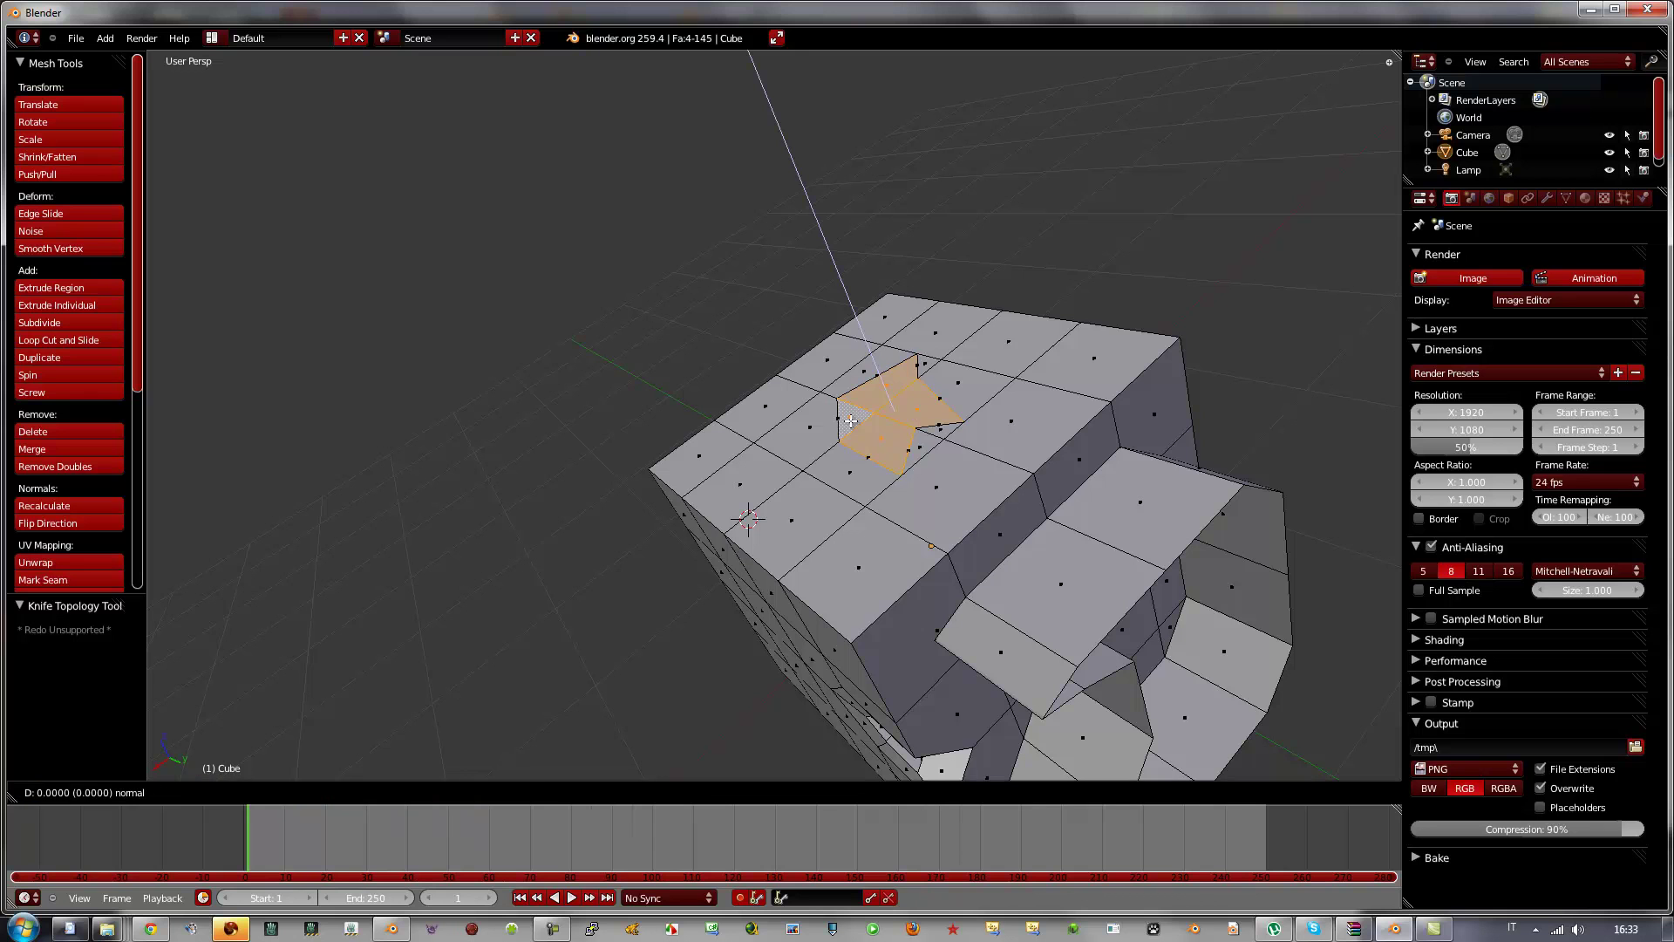
click(808, 272)
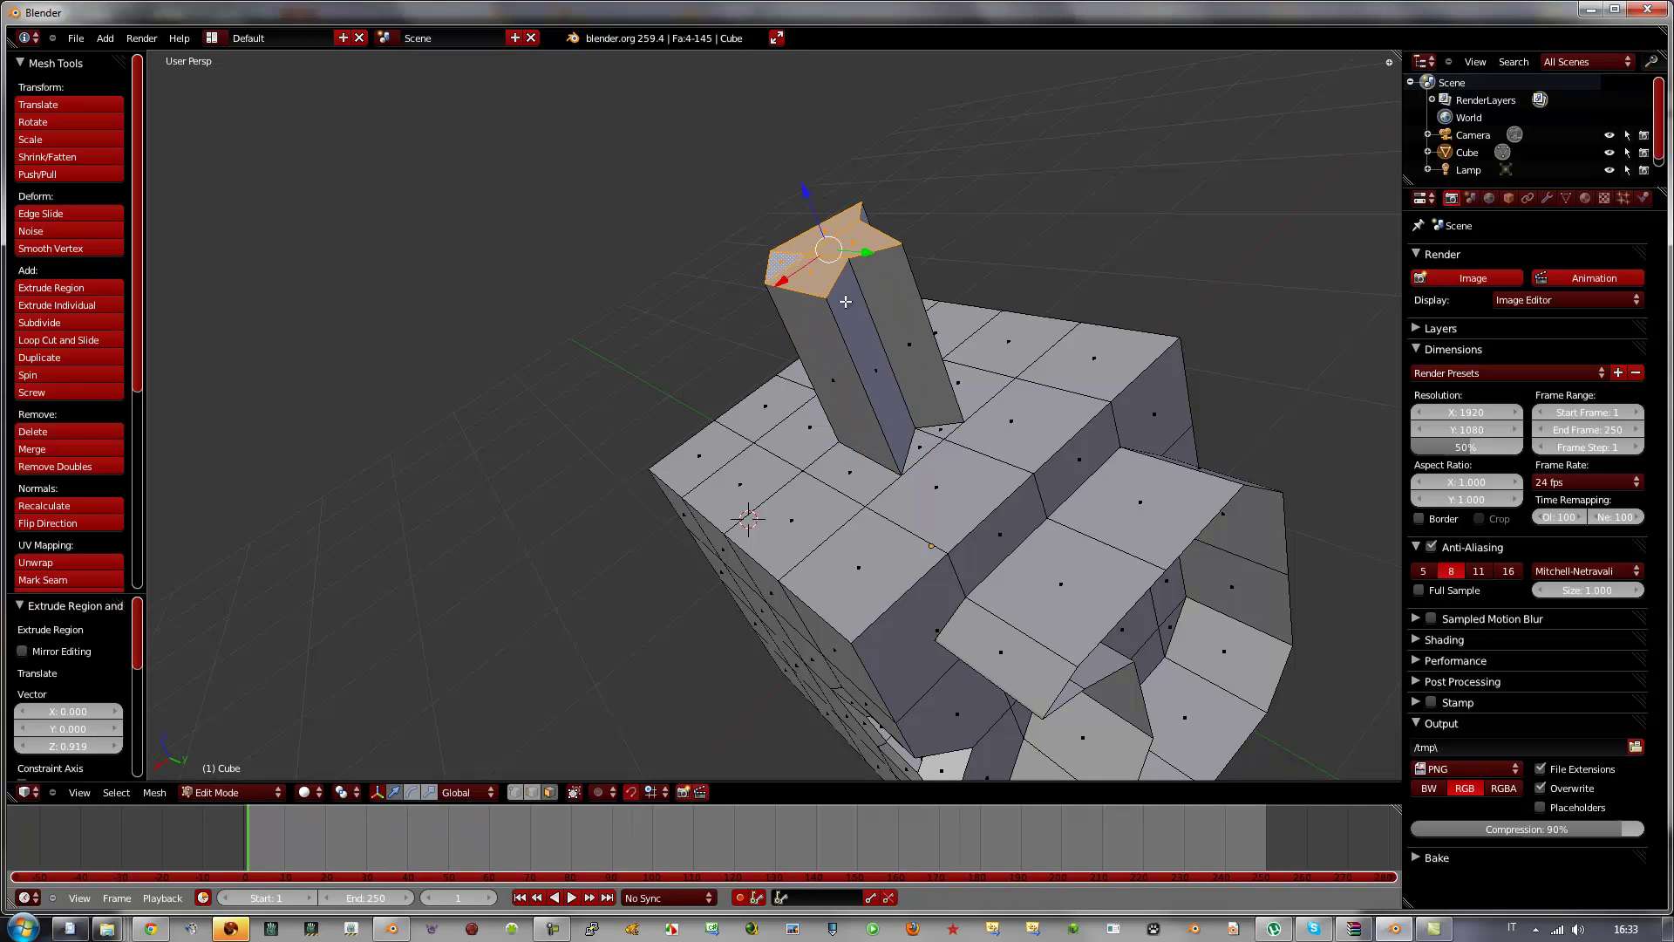
mouse_move(811, 279)
middle_down()
mouse_move(934, 436)
mouse_move(1004, 315)
mouse_move(890, 368)
middle_up()
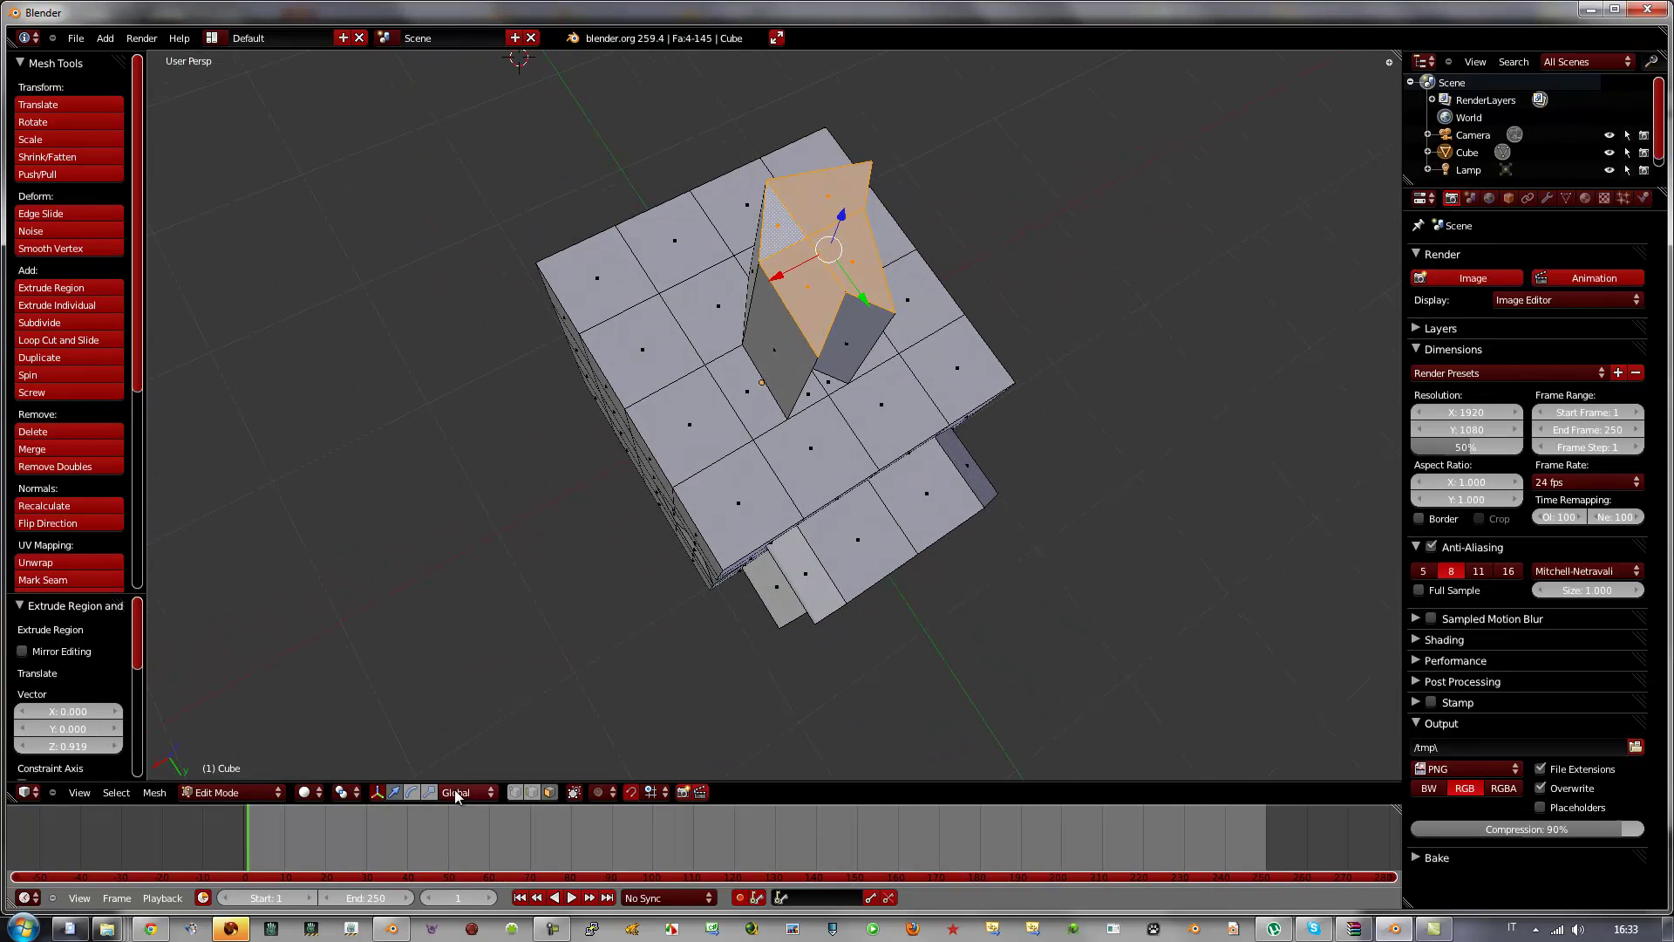
Step: Select four edges on the spike's top in edge select mode
click(529, 793)
click(795, 225)
shift+click(836, 235)
shift+click(827, 262)
shift+click(788, 247)
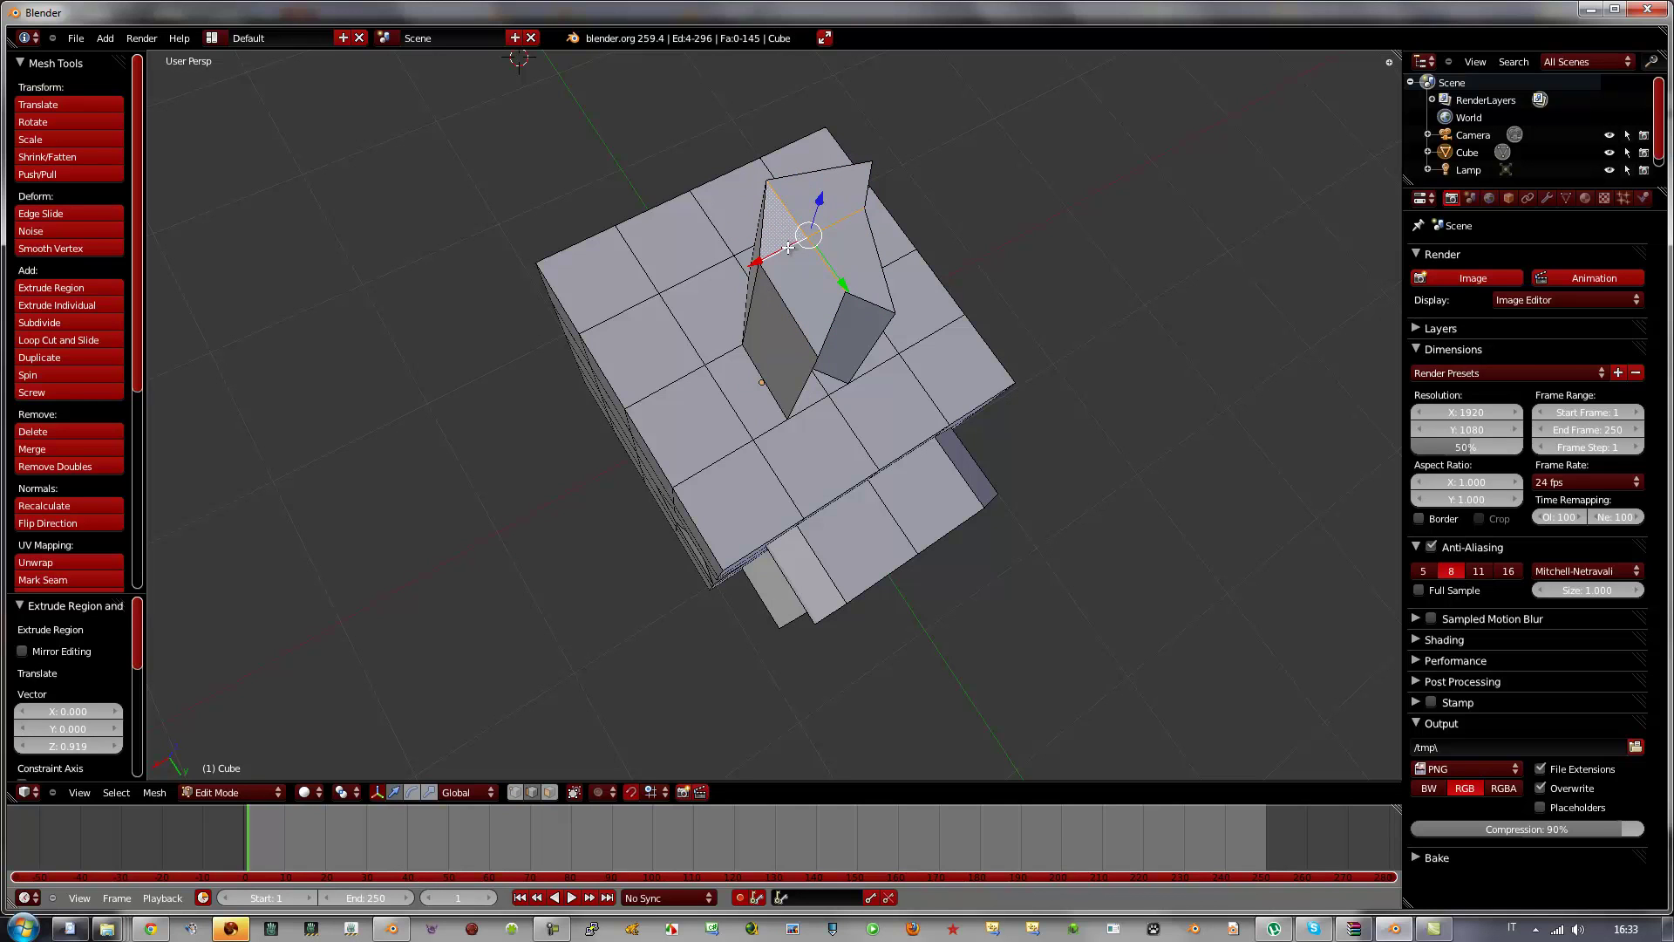
Step: Dissolve the selected spike-top edges into larger faces
key(x)
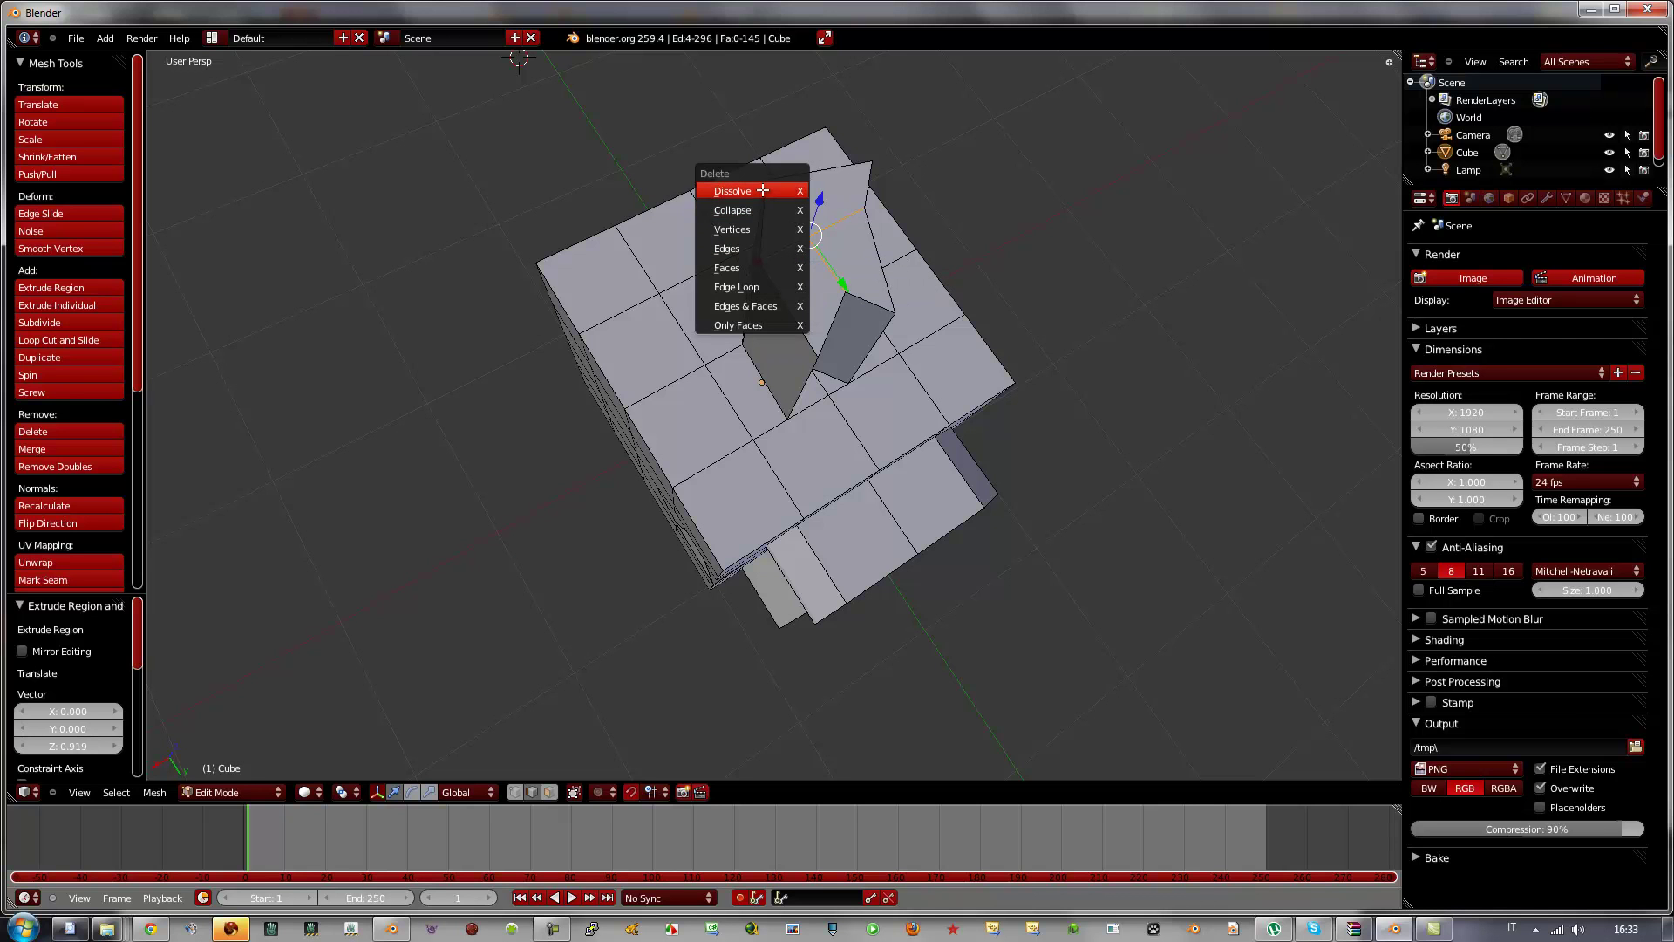
click(763, 190)
middle_drag(789, 257, 802, 332)
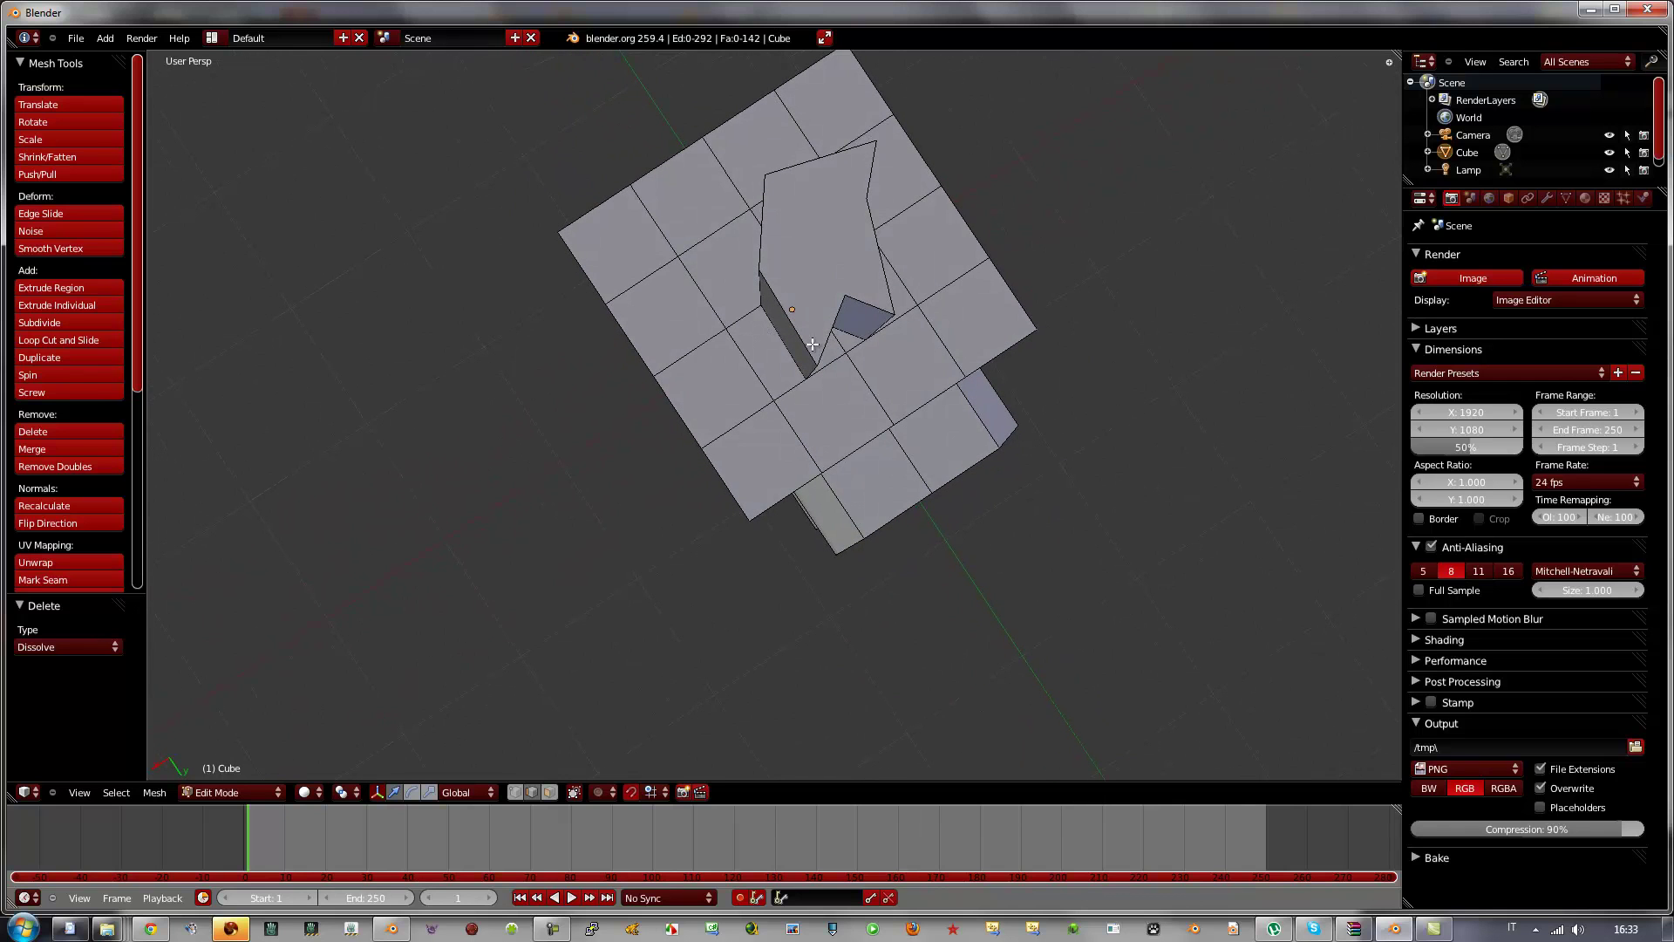
Step: Select a spike-top vertex and the upper-left corner vertex in vertex select mode
right_click(817, 359)
click(515, 793)
right_click(820, 366)
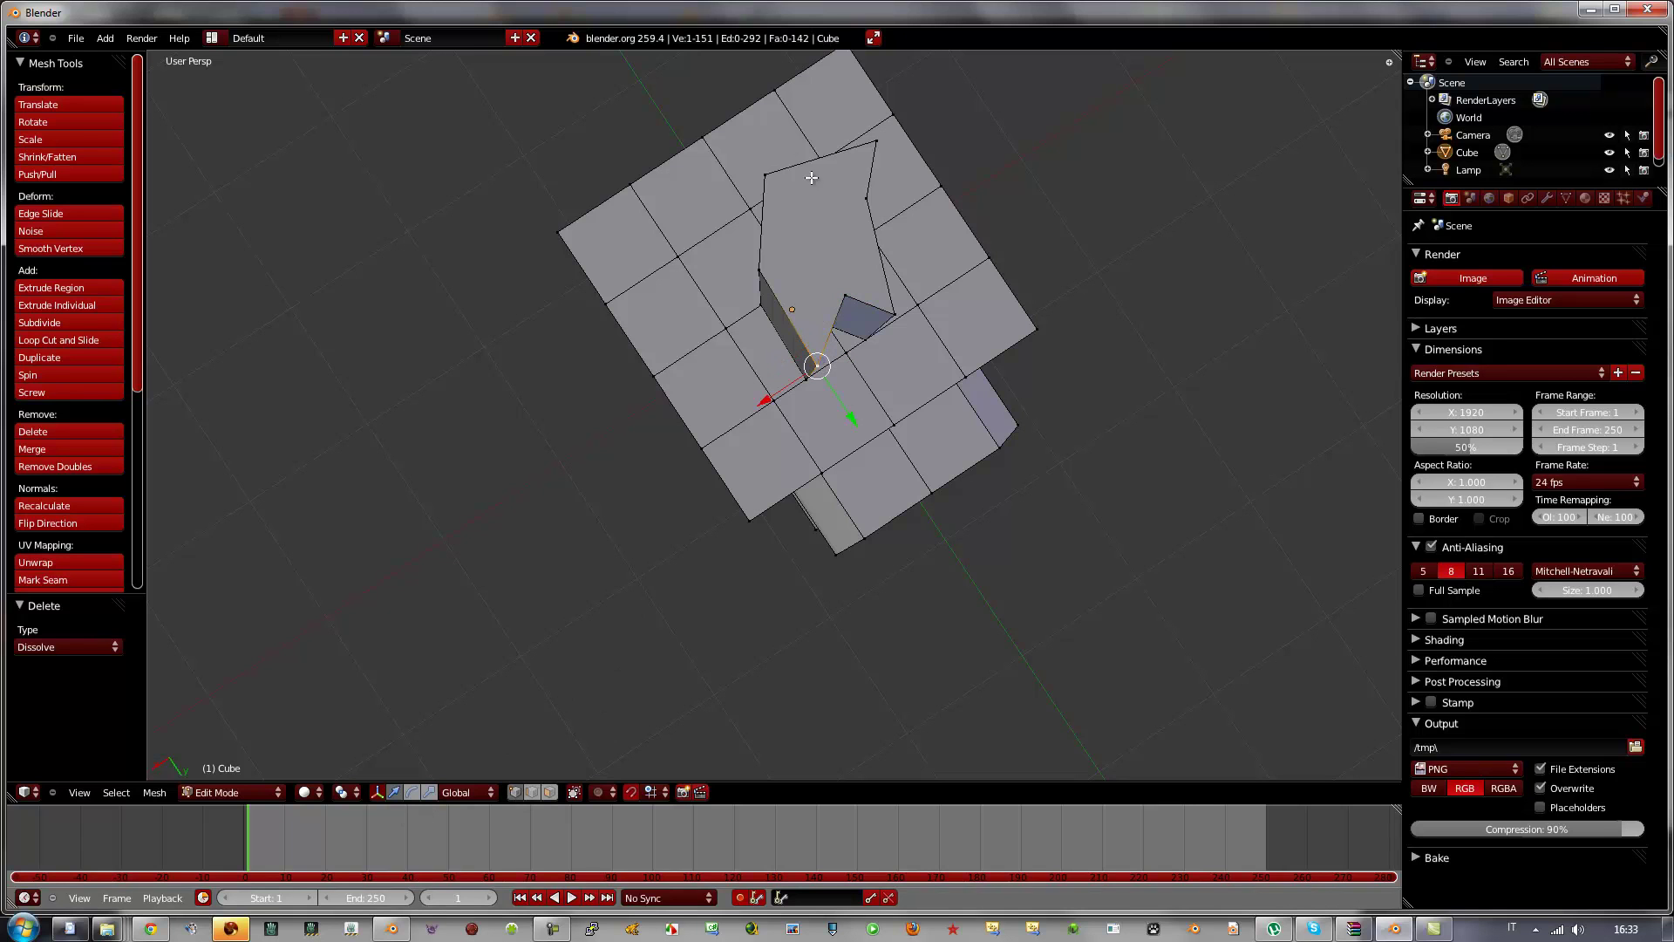
shift+right_click(765, 175)
Step: Connect the two selected vertices with an edge and subdivide it with 4 cuts
key(j)
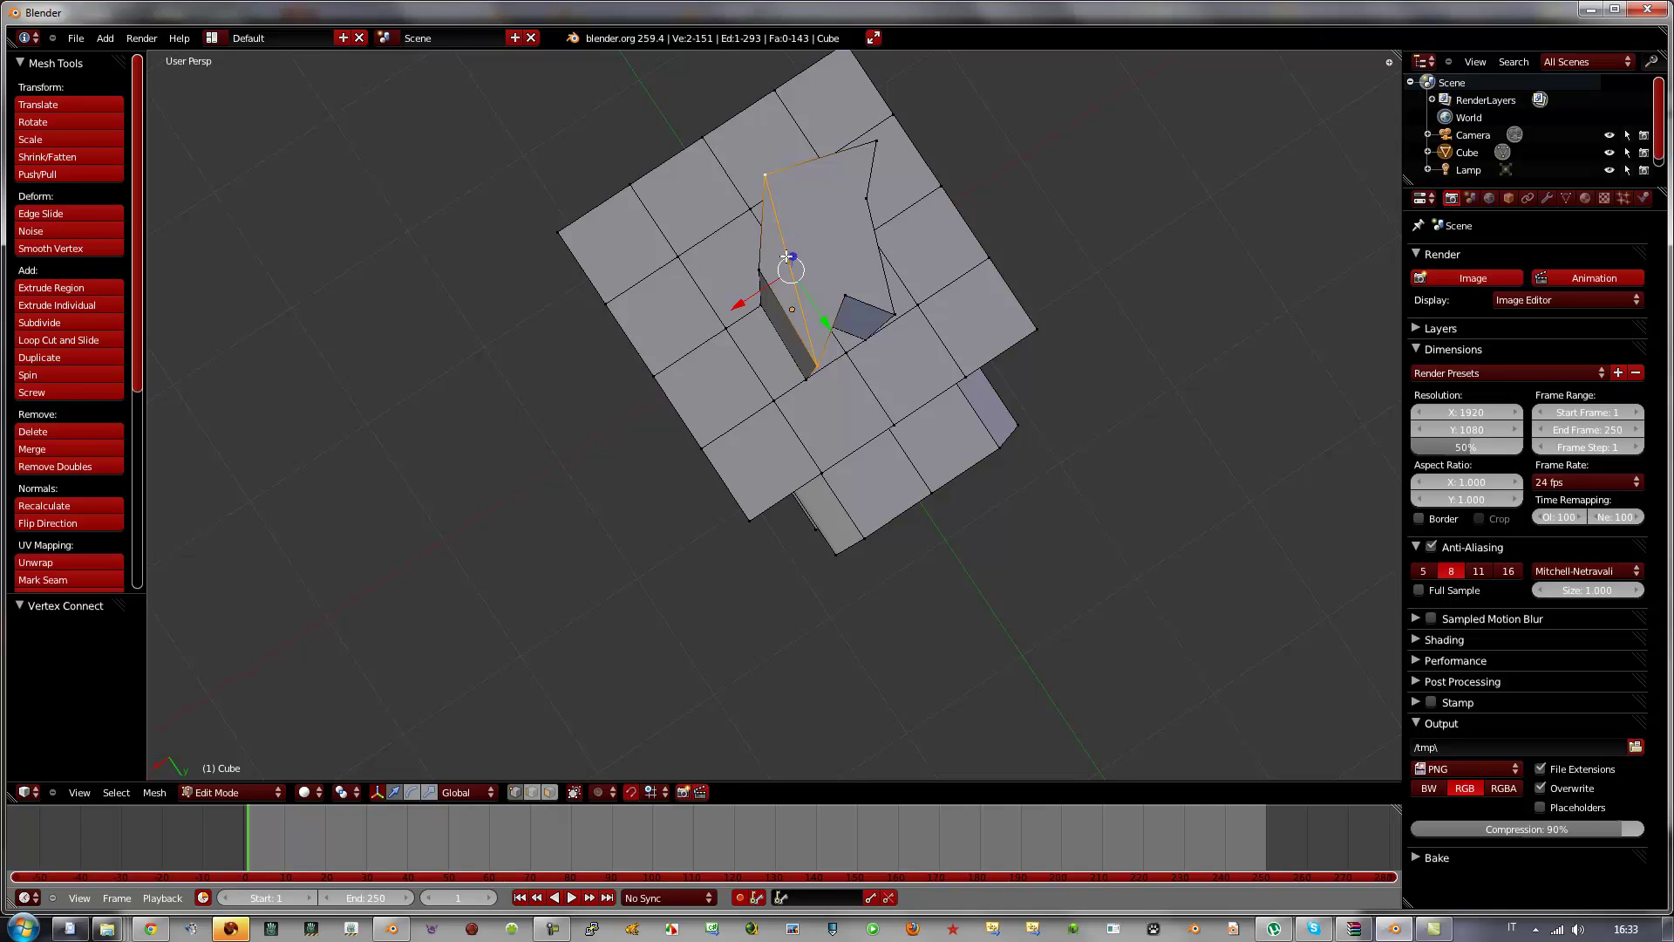
key(w)
click(786, 256)
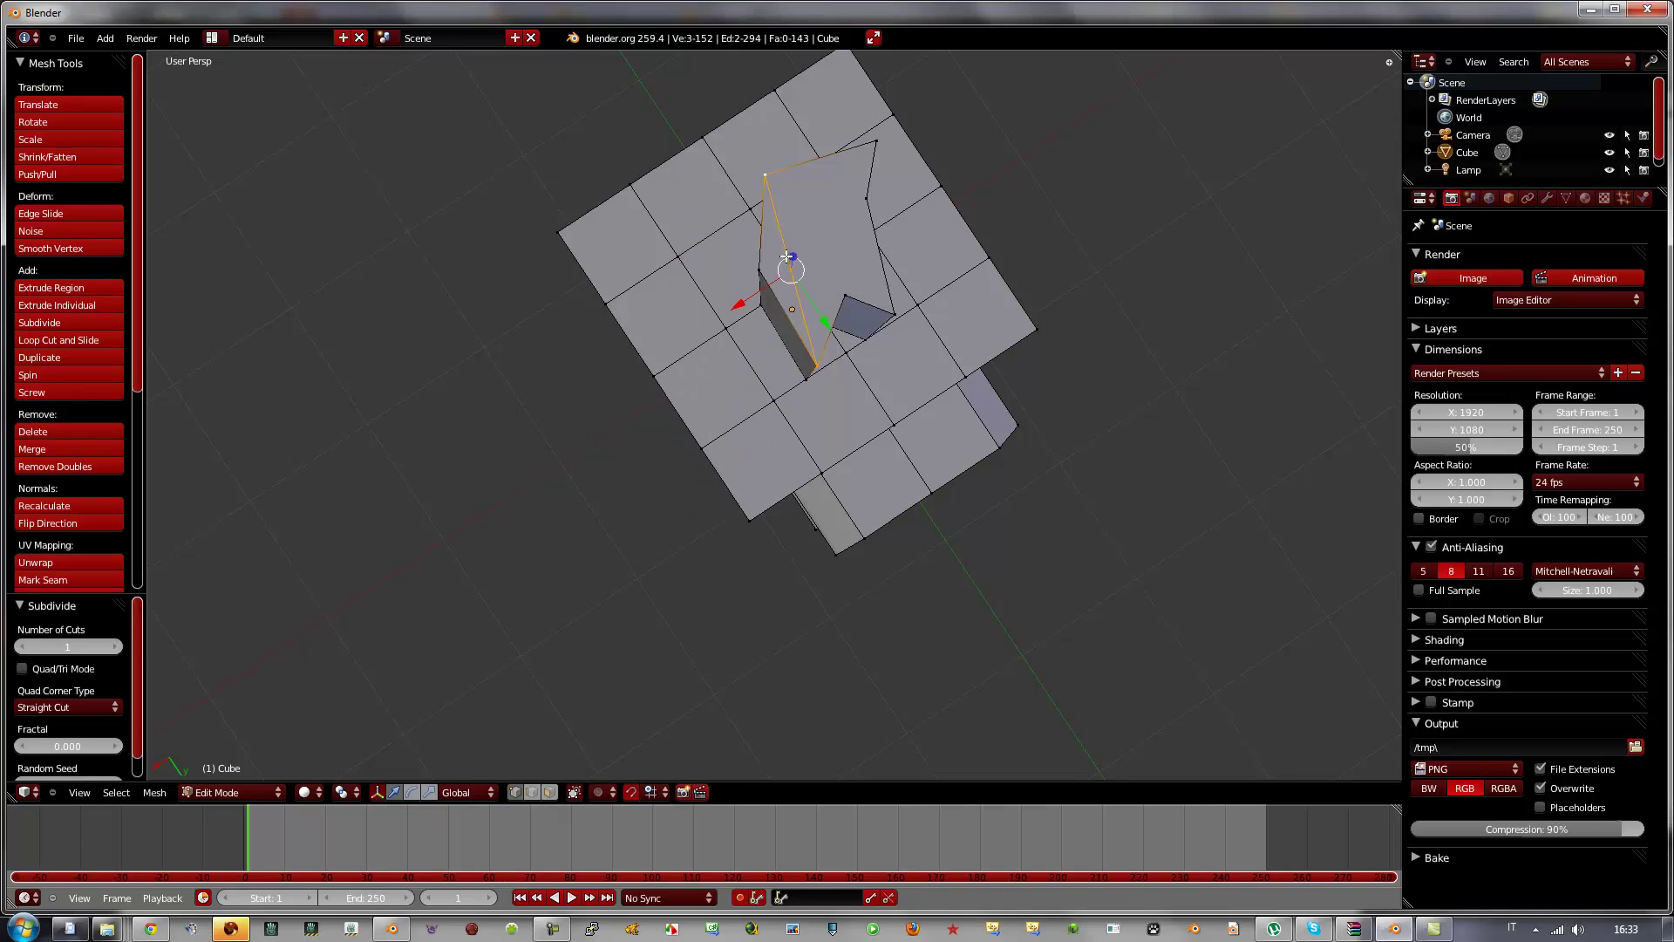
scroll(785, 257, up, 2)
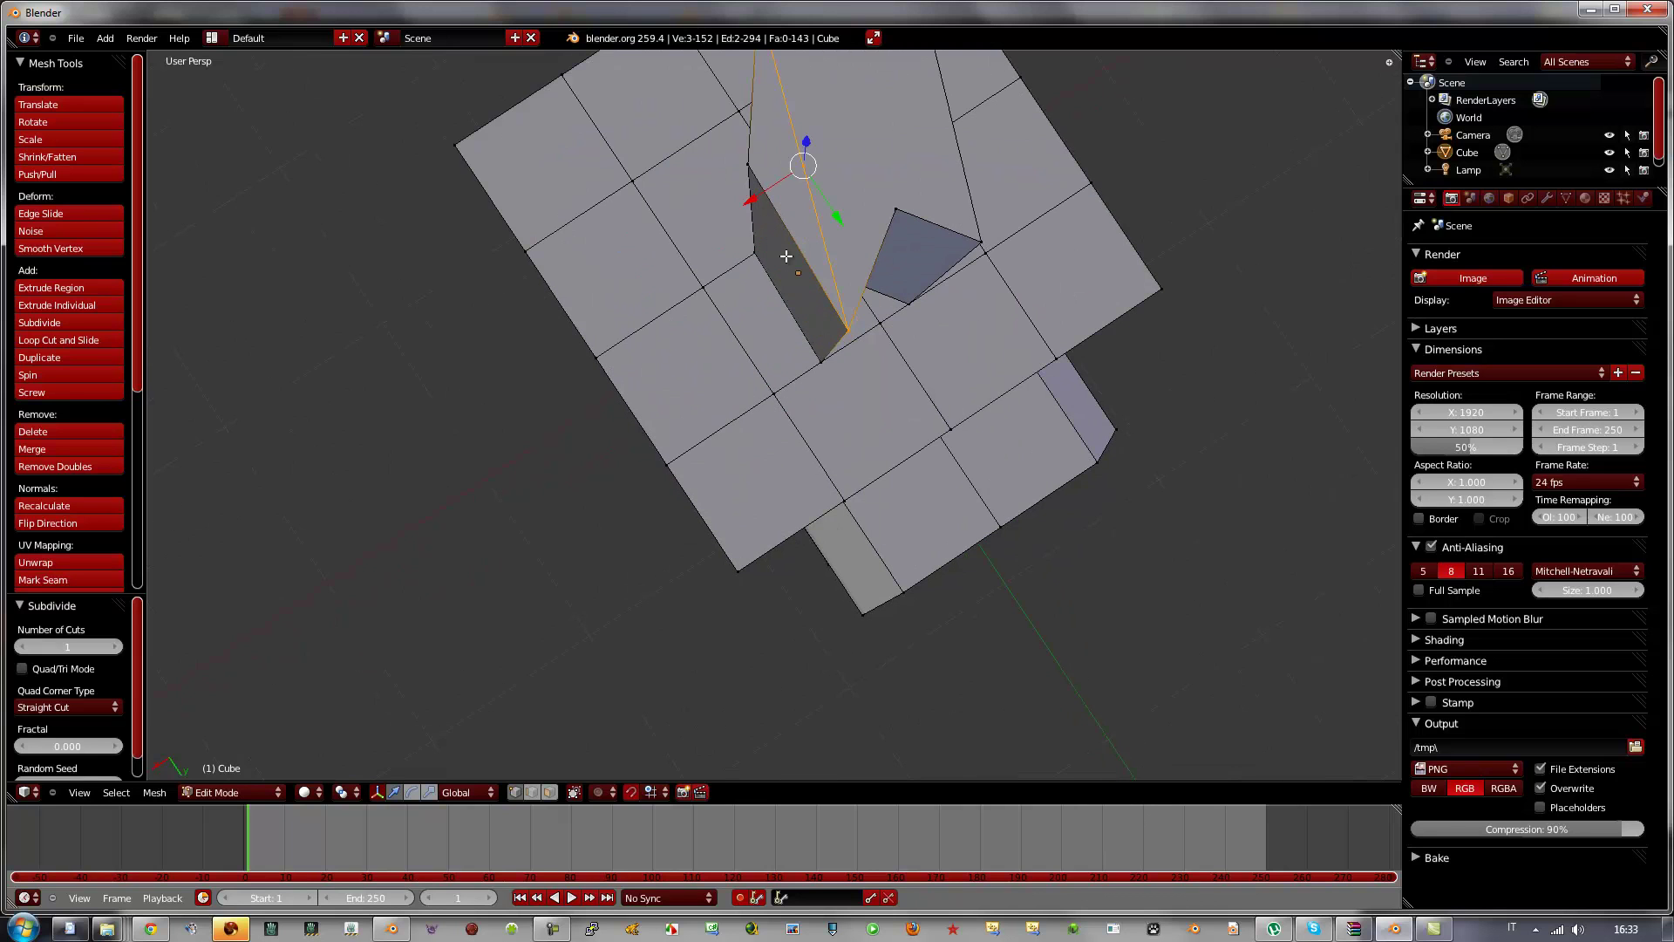
scroll(786, 256, down, 1)
scroll(787, 328, down, 1)
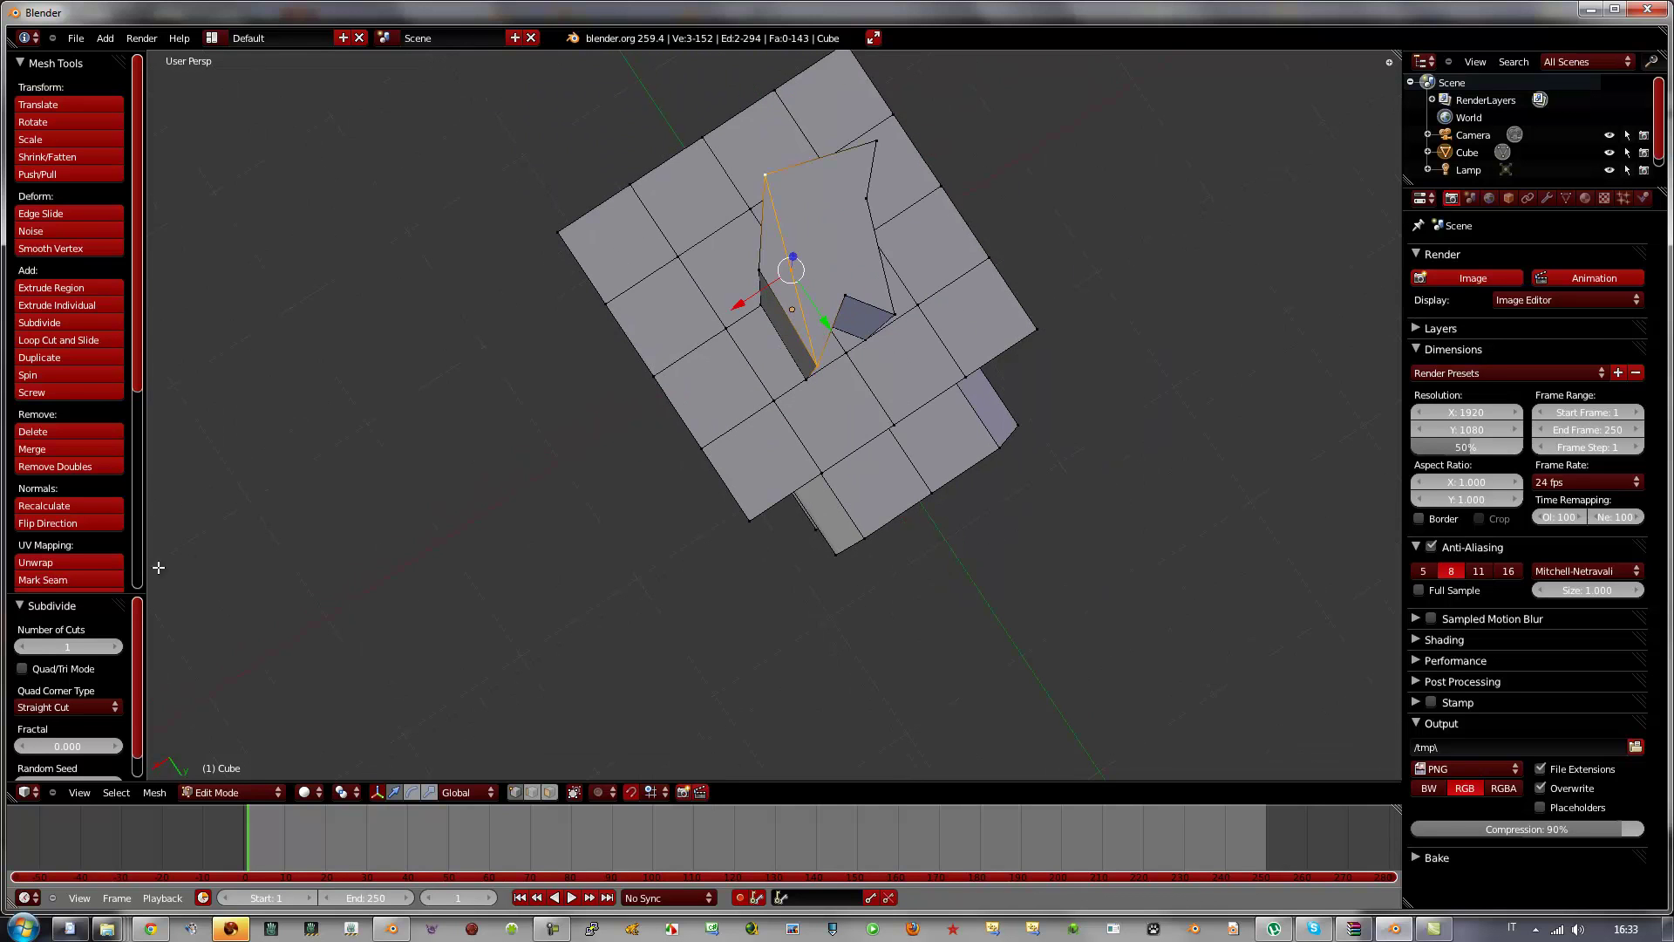
click(114, 647)
click(115, 647)
scroll(842, 260, up, 1)
click(811, 201)
Step: Connect a vertex on the subdivided edge to a second vertex with a new edge
right_click(812, 198)
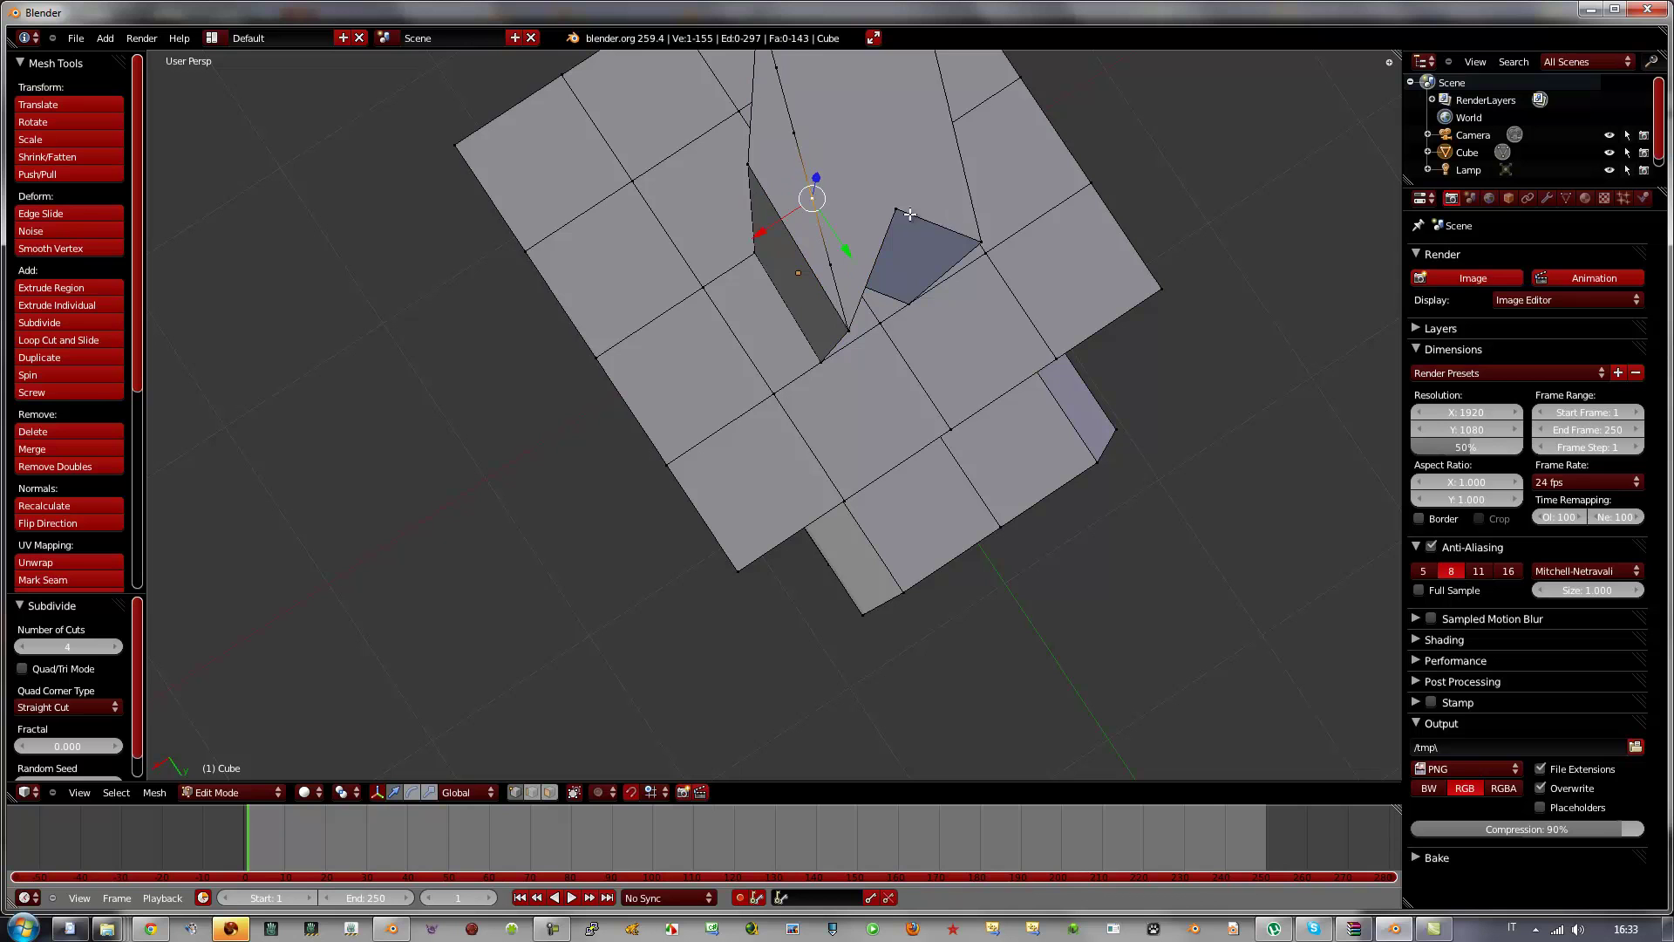
shift+right_click(900, 208)
key(j)
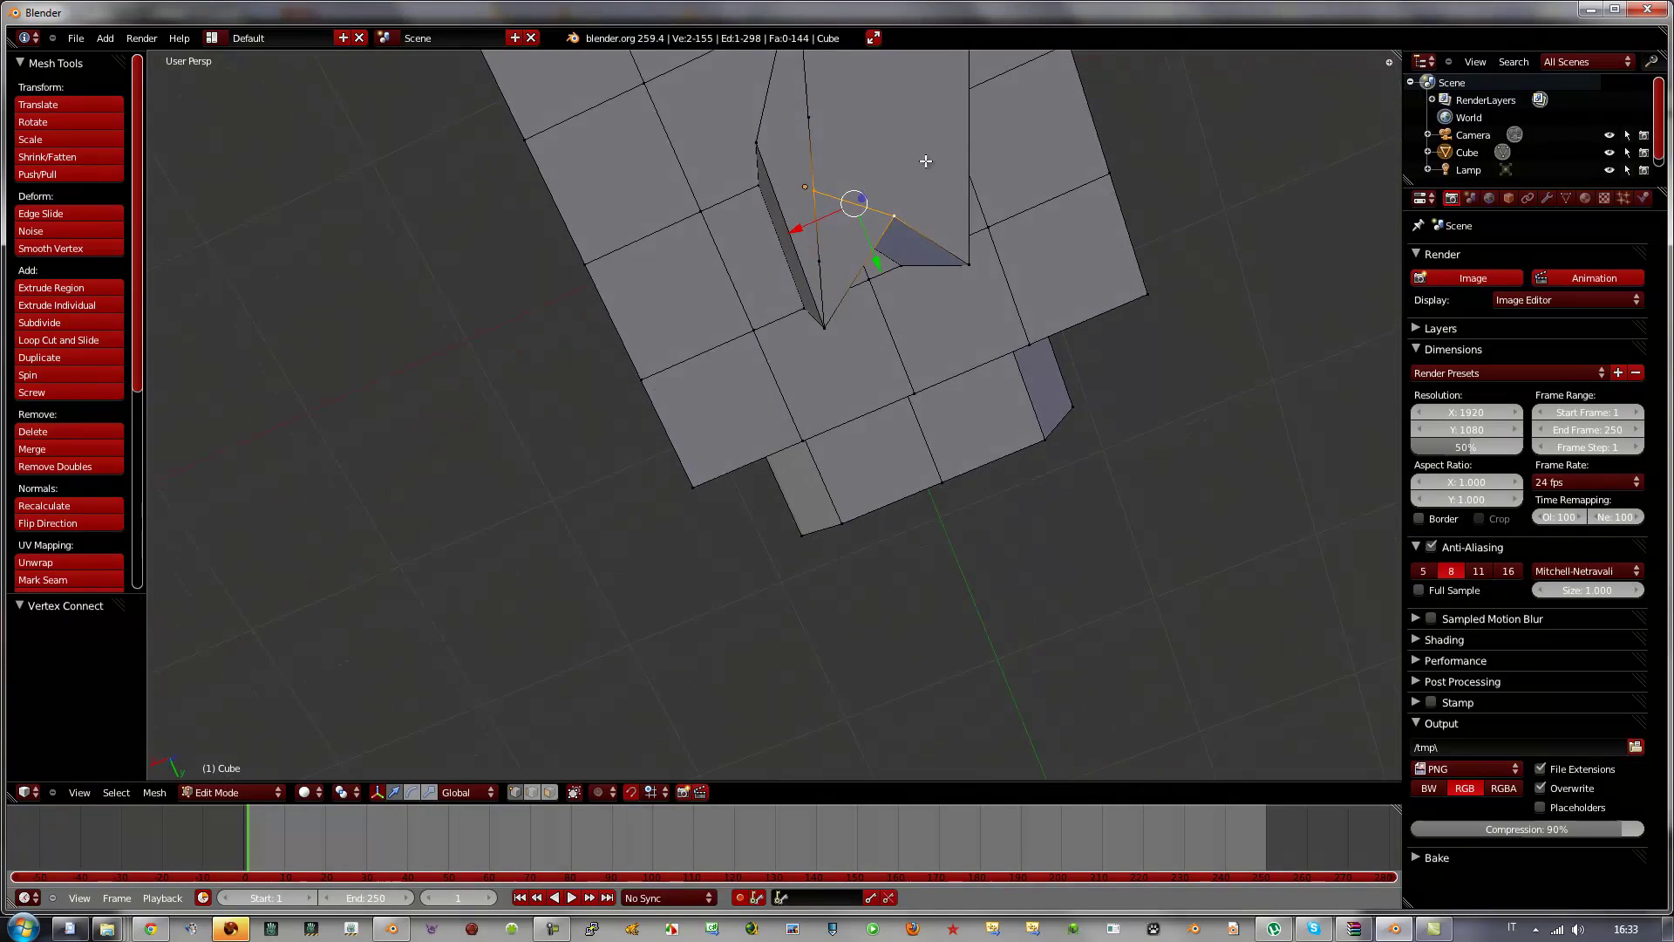